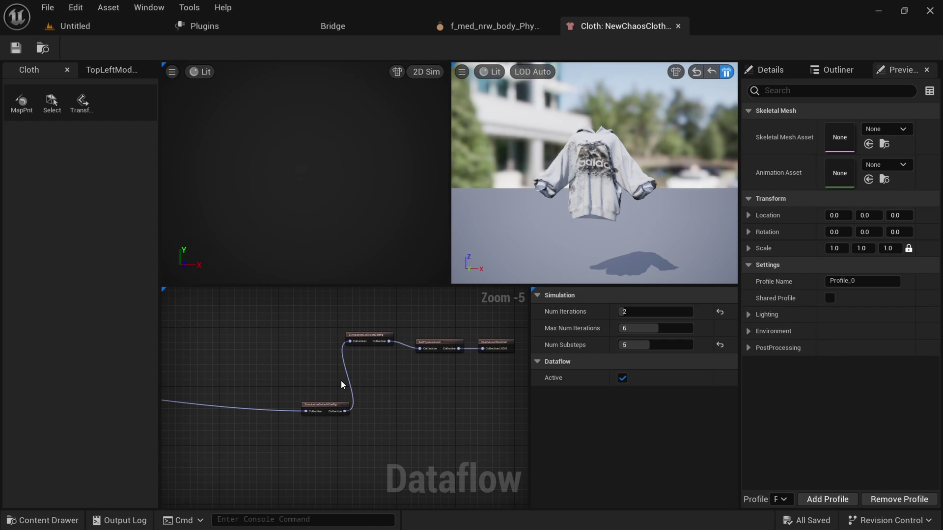
# - Locate the MaxDistance AddWeightMap node in the Dataflow graph and open it in Paint Weight Maps
pyautogui.scroll(-2, 293, 391)
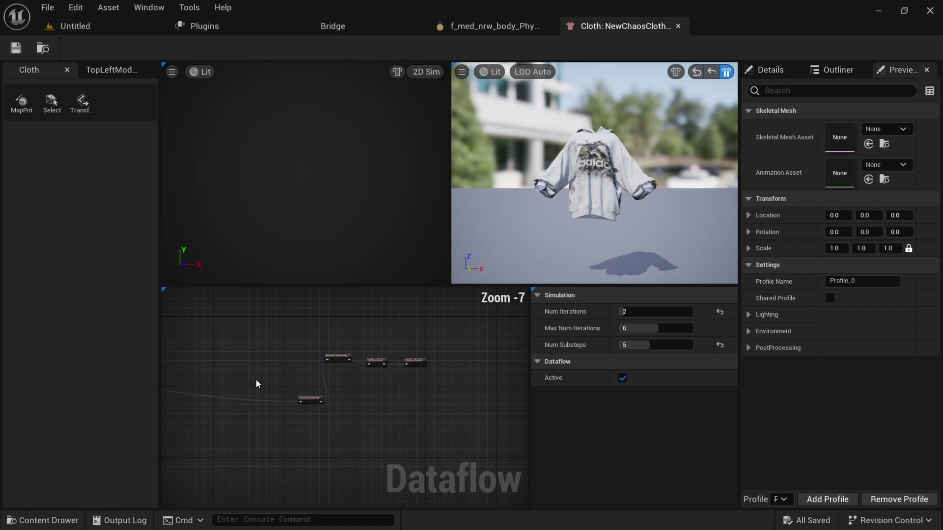
pyautogui.moveTo(256, 380); pyautogui.dragTo(358, 449, button='right')
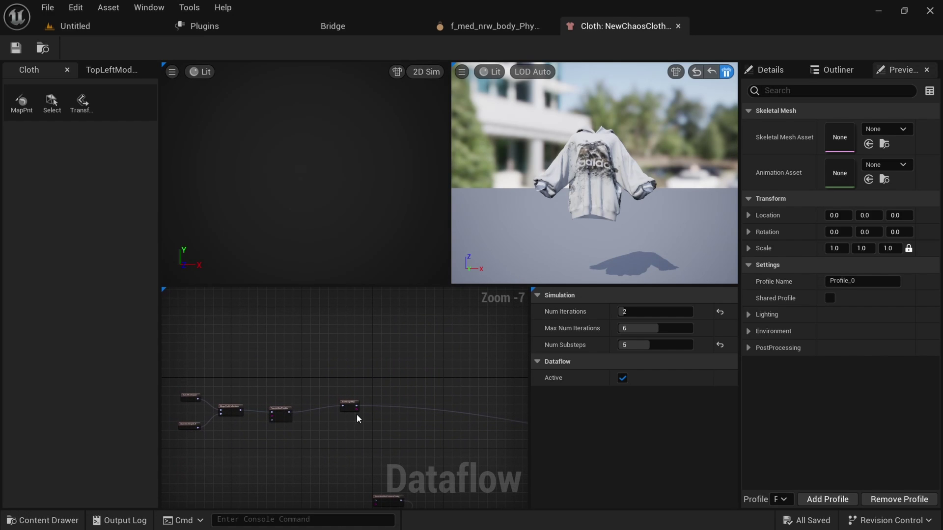
pyautogui.scroll(7, 348, 405)
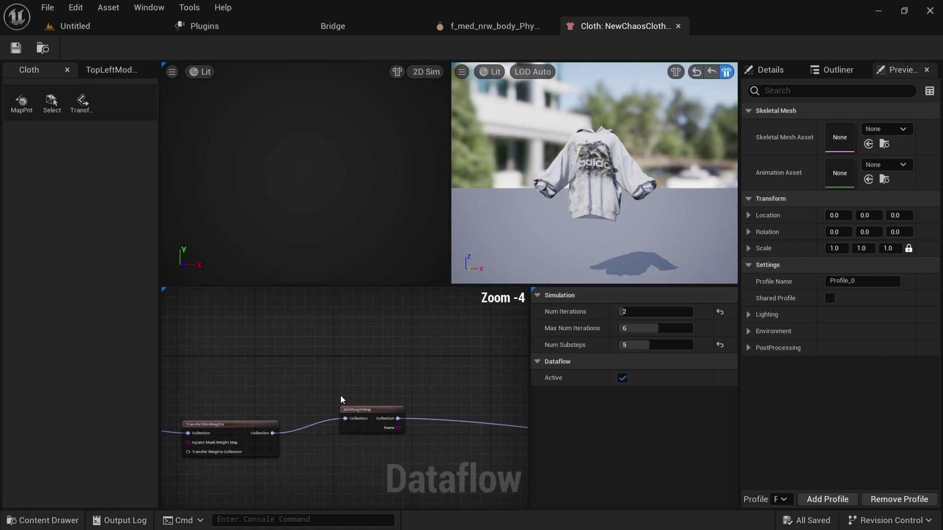
pyautogui.doubleClick(384, 410)
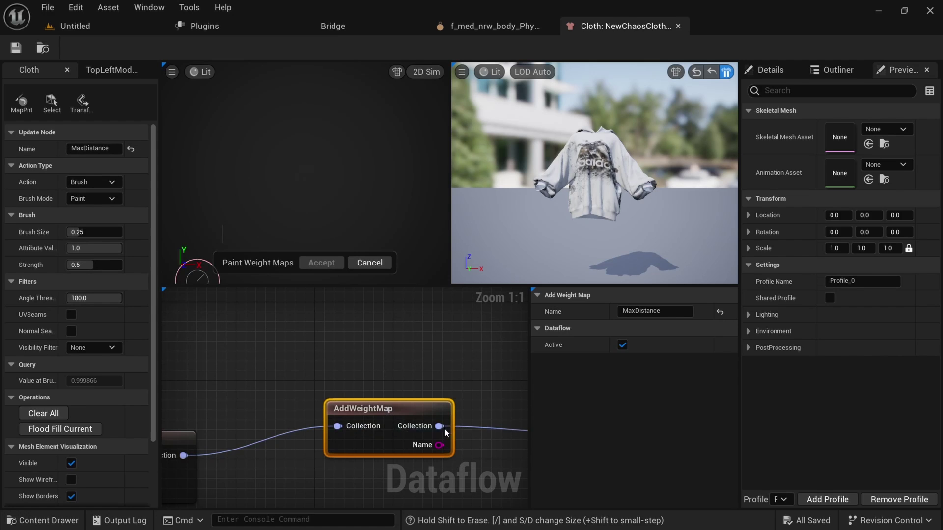
pyautogui.scroll(-3, 444, 428)
pyautogui.moveTo(473, 448); pyautogui.dragTo(357, 431, button='right')
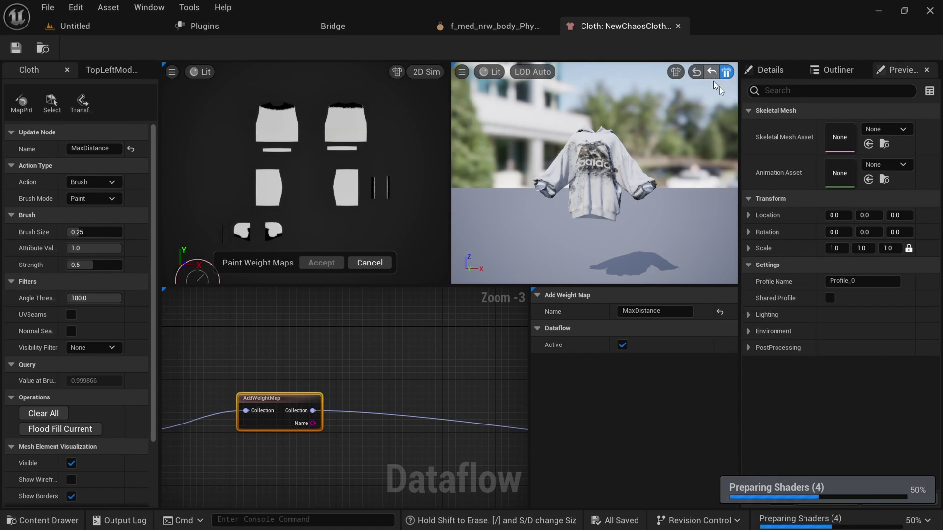
# - Set the preview Skeletal Mesh Asset to f_med_nrw_body
pyautogui.click(899, 131)
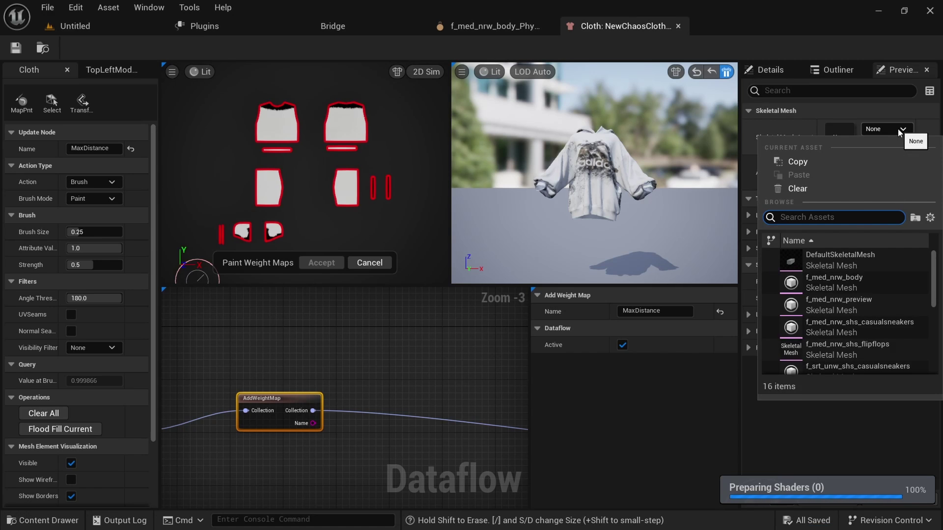
pyautogui.click(833, 285)
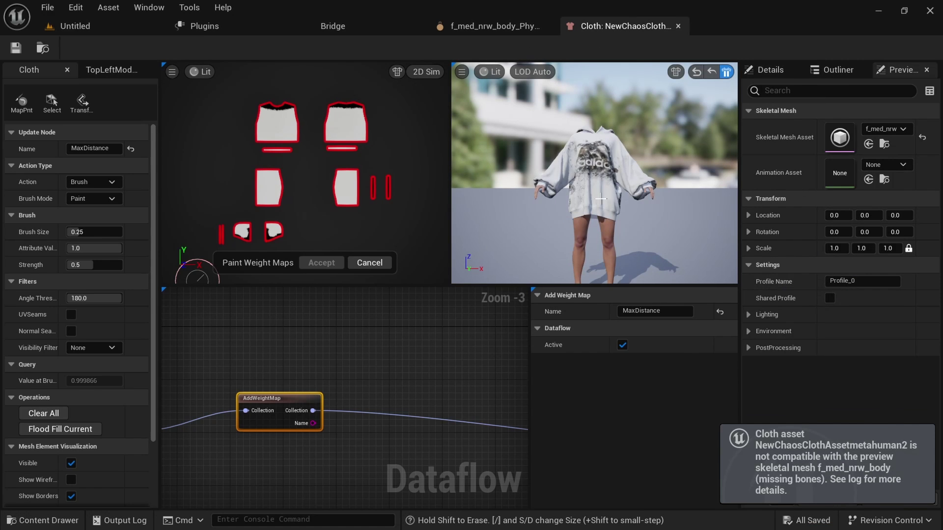
pyautogui.moveTo(601, 198); pyautogui.dragTo(613, 219)
# - Set the preview Animation Asset to MF_Walk_Fwd so the character walks
pyautogui.click(880, 164)
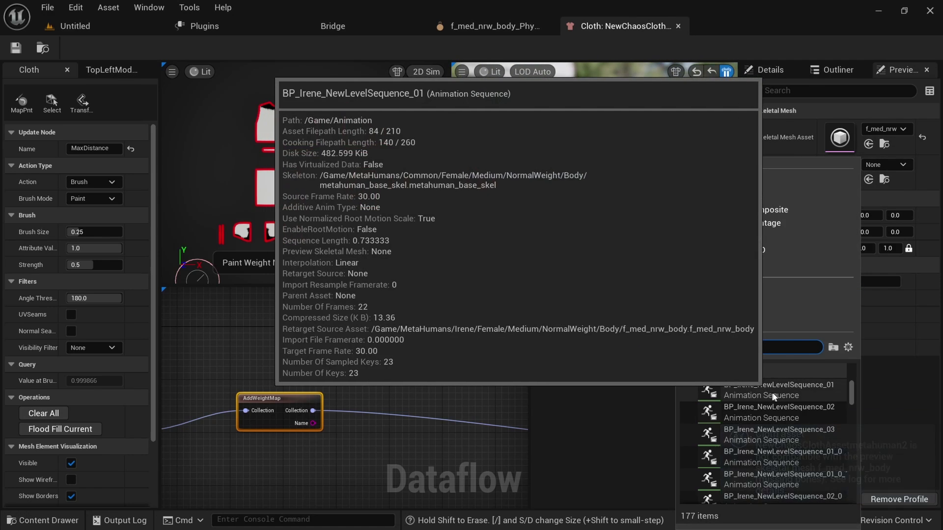
pyautogui.scroll(-1, 756, 428)
pyautogui.scroll(-5, 755, 428)
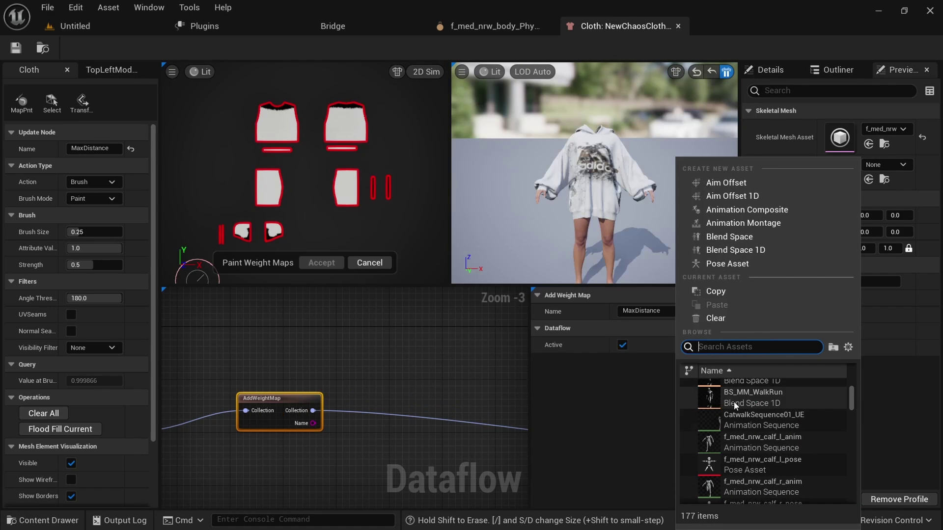
pyautogui.moveTo(735, 397)
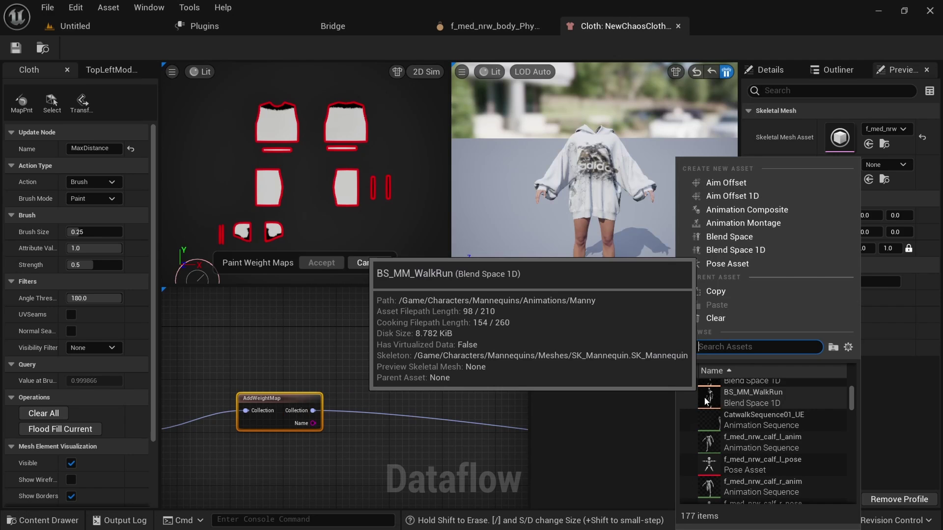
pyautogui.moveTo(735, 444)
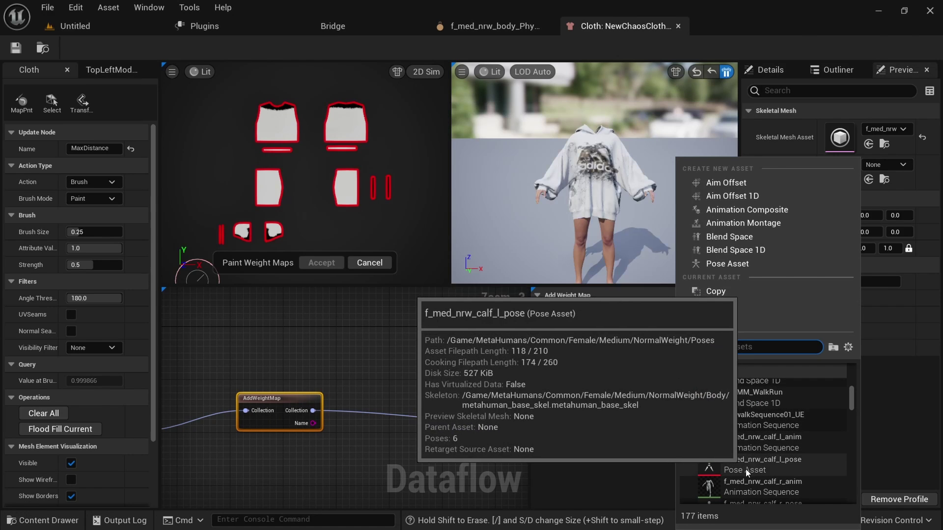
pyautogui.scroll(-10, 746, 469)
pyautogui.moveTo(713, 472)
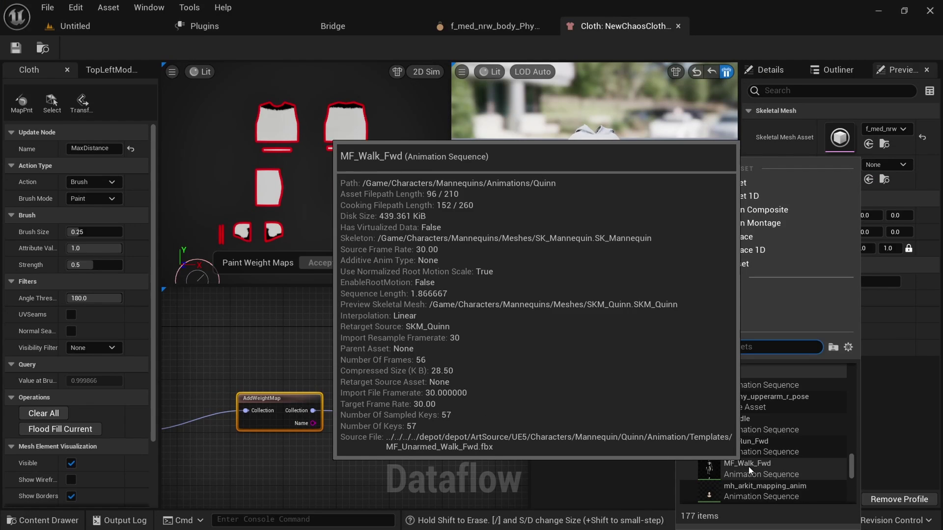
pyautogui.click(748, 467)
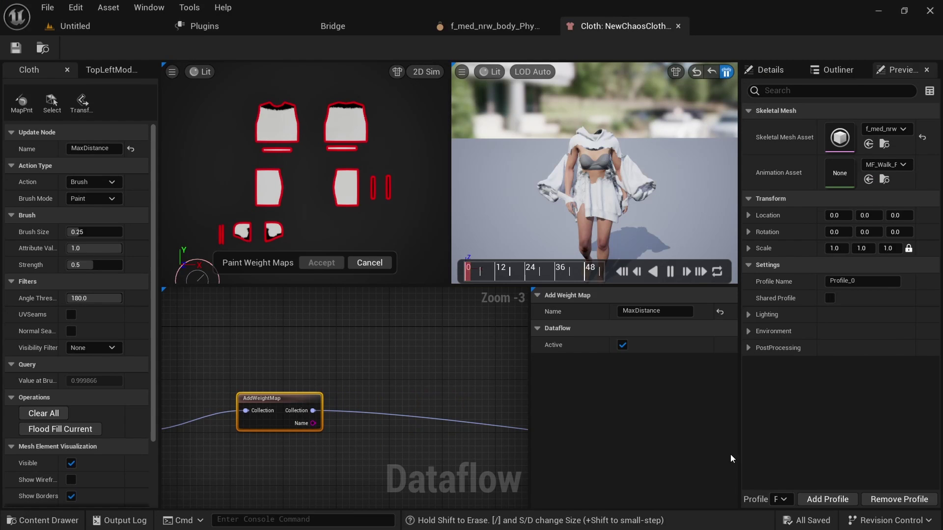
# - Suspend and resume the cloth simulation, then reset it so the hoodie redrapes
pyautogui.click(726, 73)
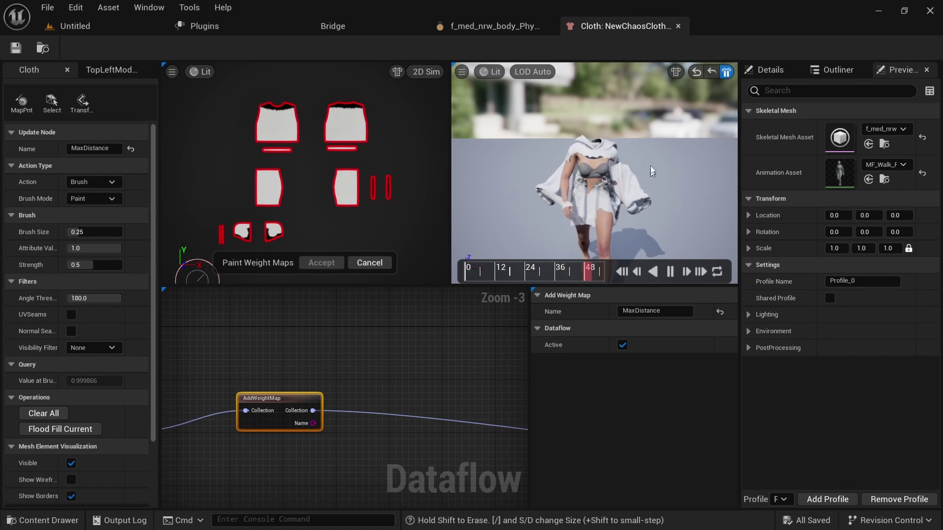
pyautogui.click(726, 73)
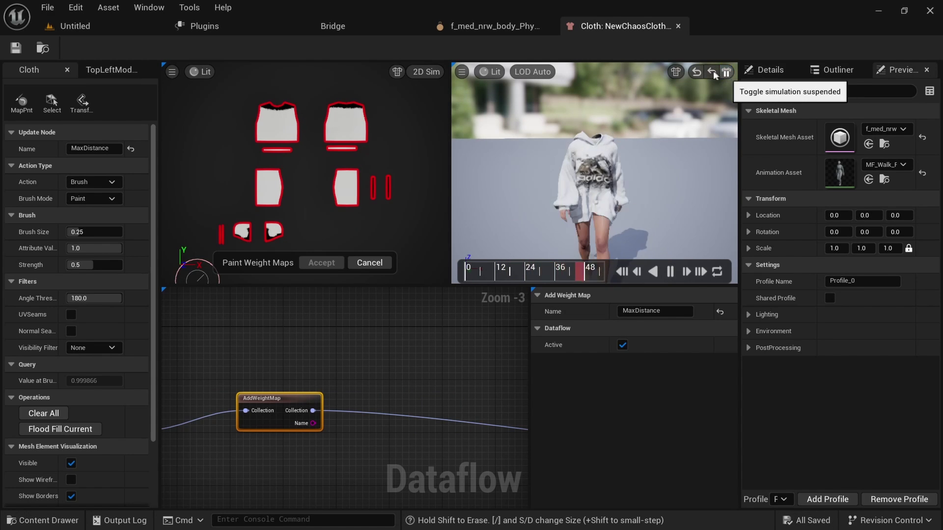
pyautogui.click(696, 72)
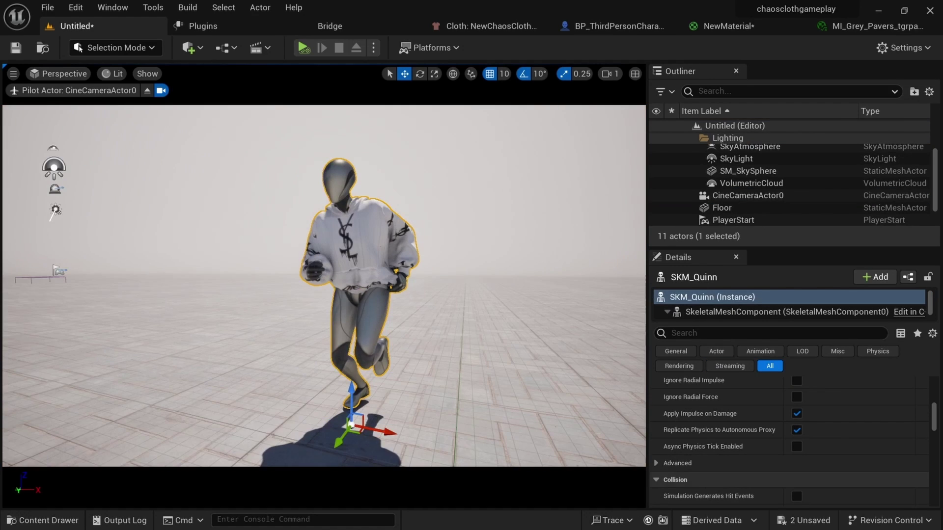
# - Select the SM_SkySphere actor in the level
pyautogui.click(748, 170)
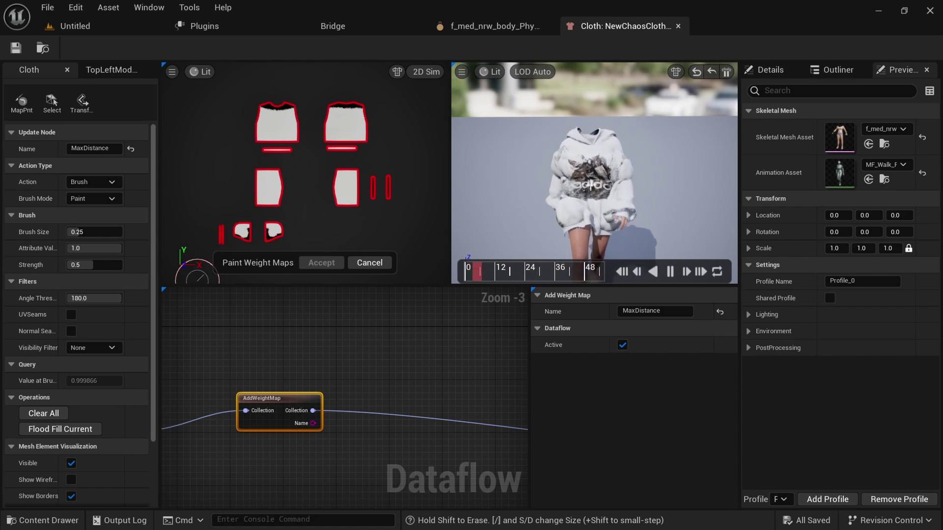
# - Suspend and resume cloth simulation, pause the walk, and set Animation Asset to None
pyautogui.click(726, 73)
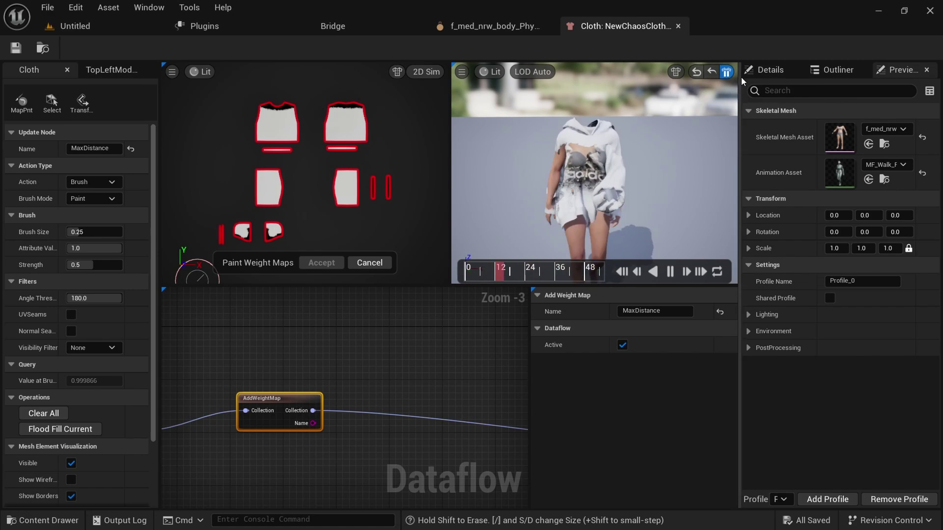
pyautogui.click(726, 72)
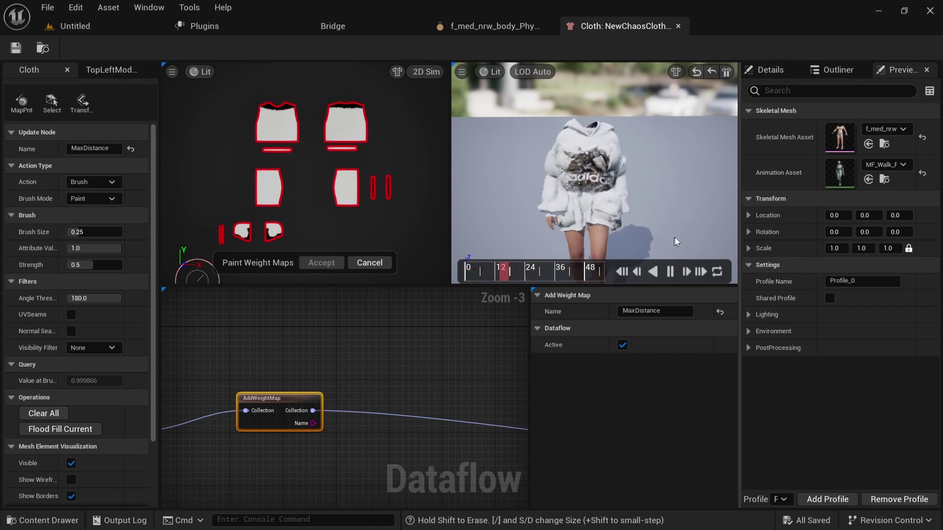
pyautogui.click(670, 272)
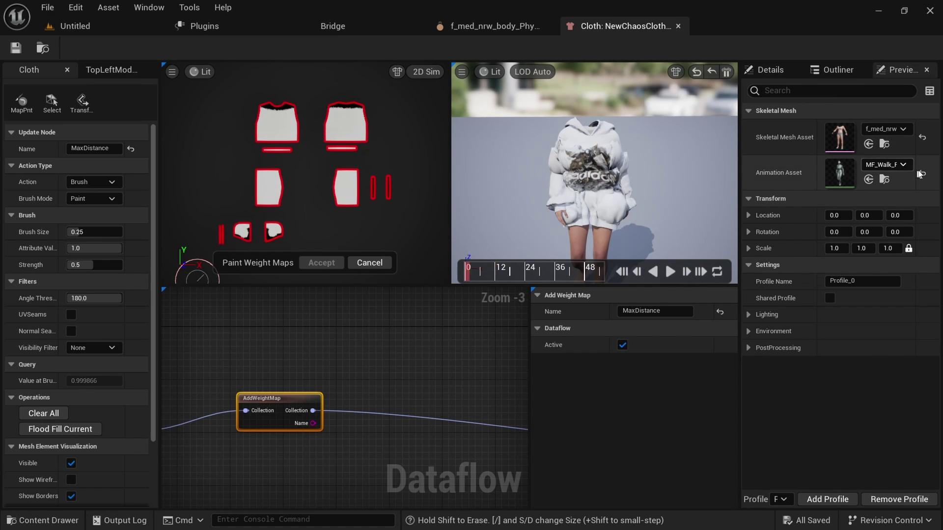
pyautogui.click(922, 174)
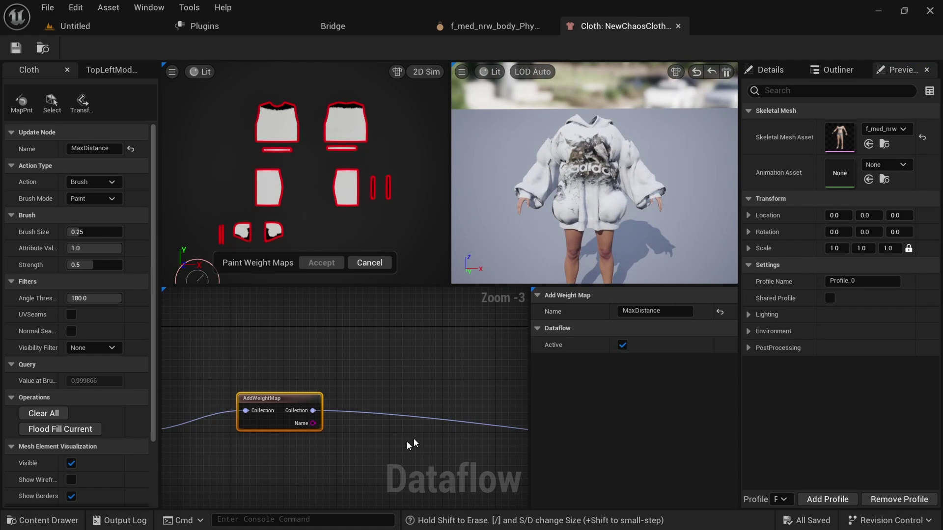
# - Pan the Dataflow graph past SetPhysicsAsset and ClothAssetTerminal, then back to AddWeightMap
pyautogui.scroll(-1, 394, 444)
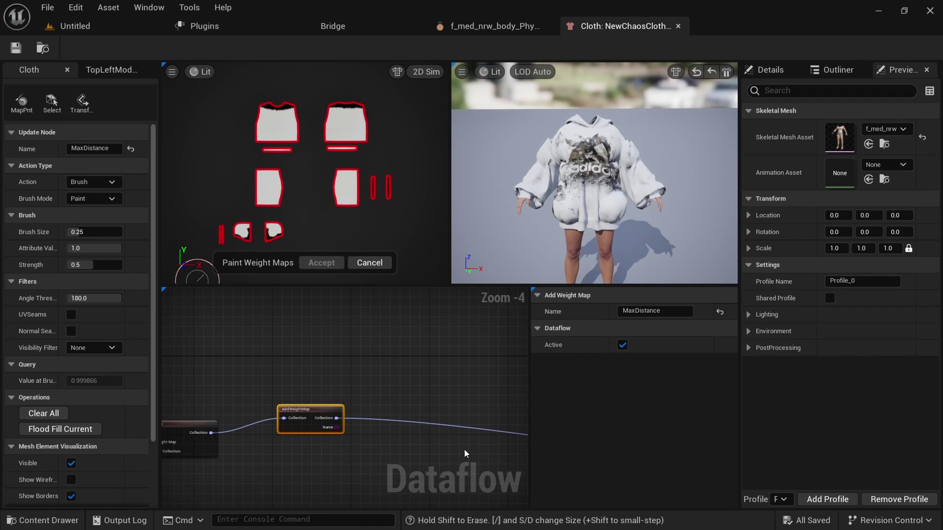
pyautogui.scroll(-3, 381, 440)
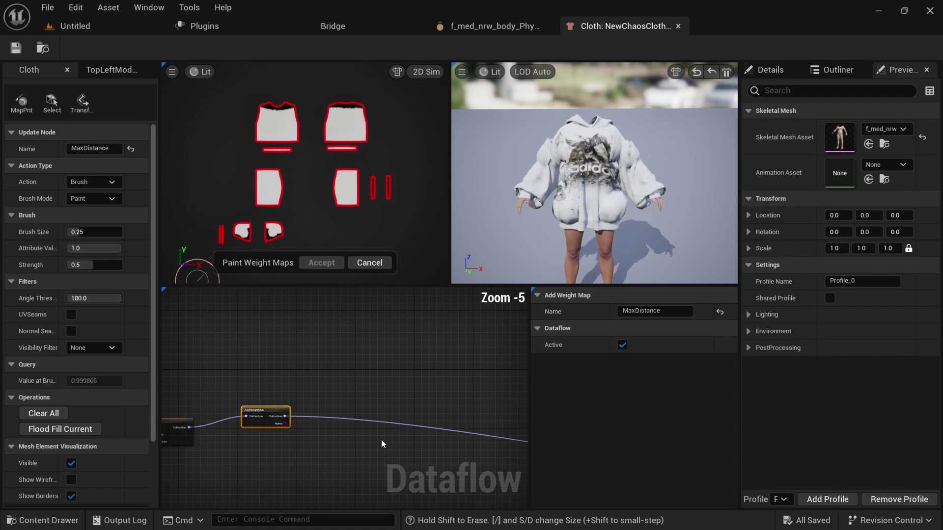
pyautogui.moveTo(381, 440)
pyautogui.mouseDown(button='right')
pyautogui.moveTo(425, 444)
pyautogui.moveTo(385, 412)
pyautogui.moveTo(225, 442)
pyautogui.moveTo(450, 408)
pyautogui.moveTo(379, 433)
pyautogui.mouseUp(button='right')
pyautogui.scroll(5, 319, 411)
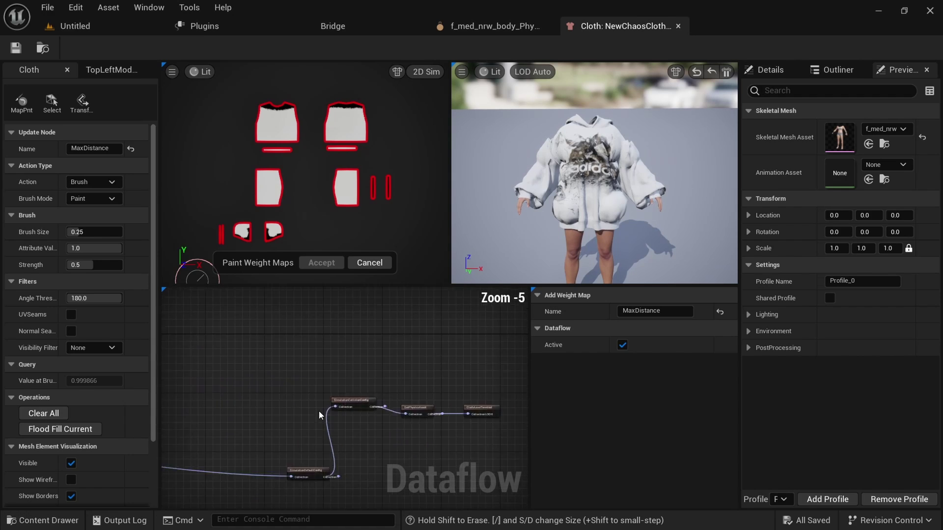
pyautogui.moveTo(436, 468); pyautogui.dragTo(313, 437, button='right')
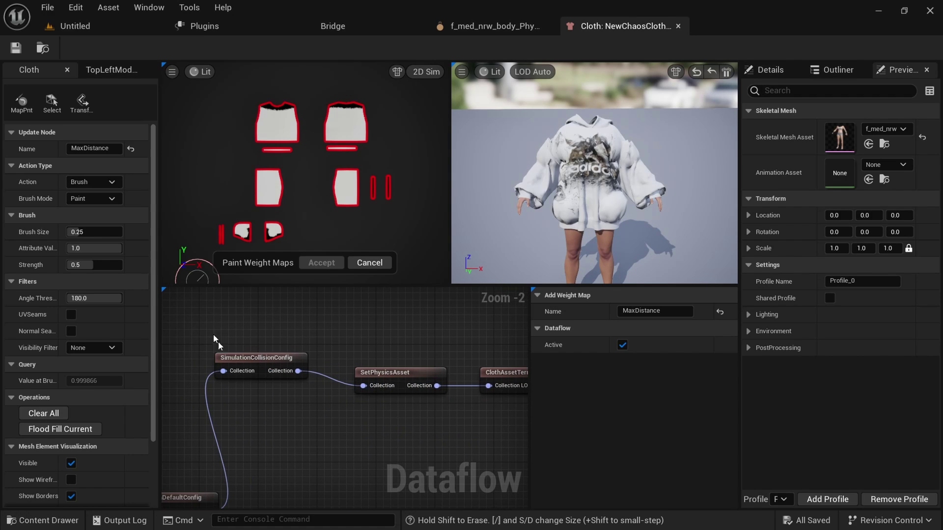
pyautogui.scroll(2, 222, 366)
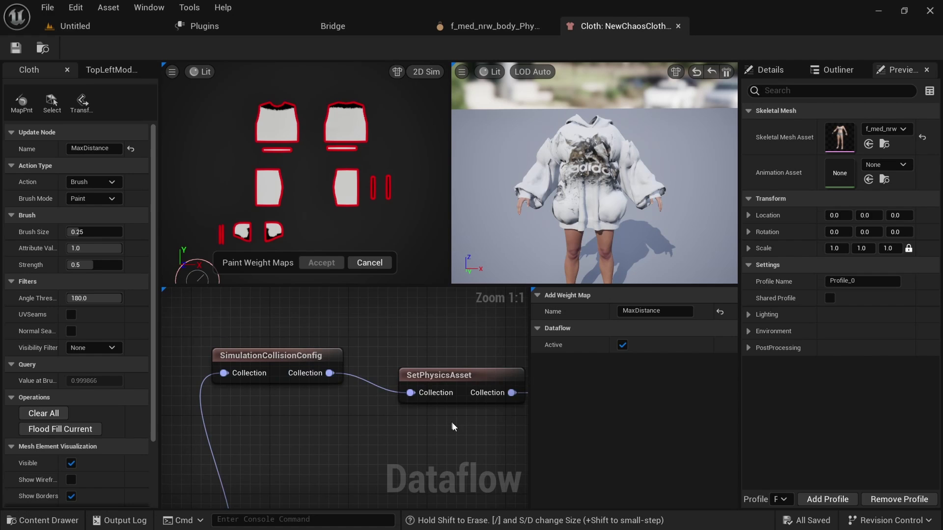
pyautogui.moveTo(454, 427); pyautogui.dragTo(344, 430, button='right')
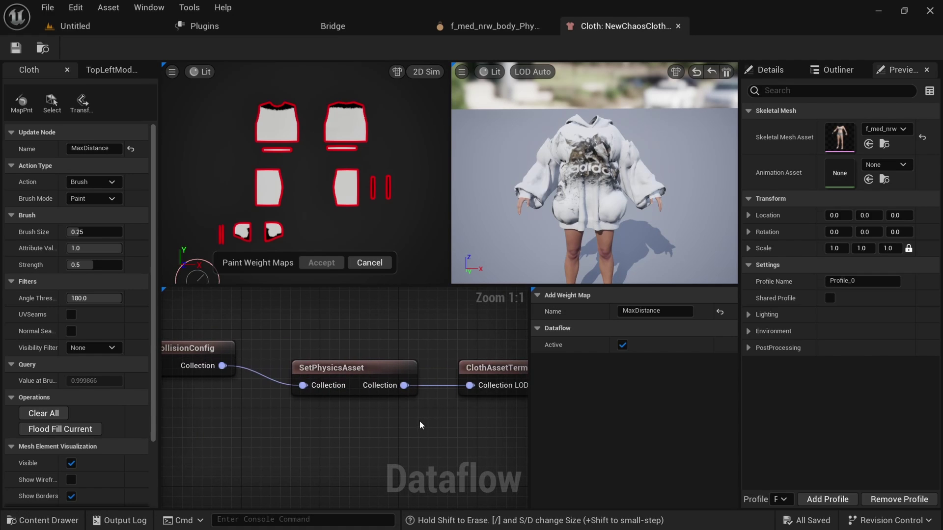
pyautogui.moveTo(442, 421); pyautogui.dragTo(311, 416, button='right')
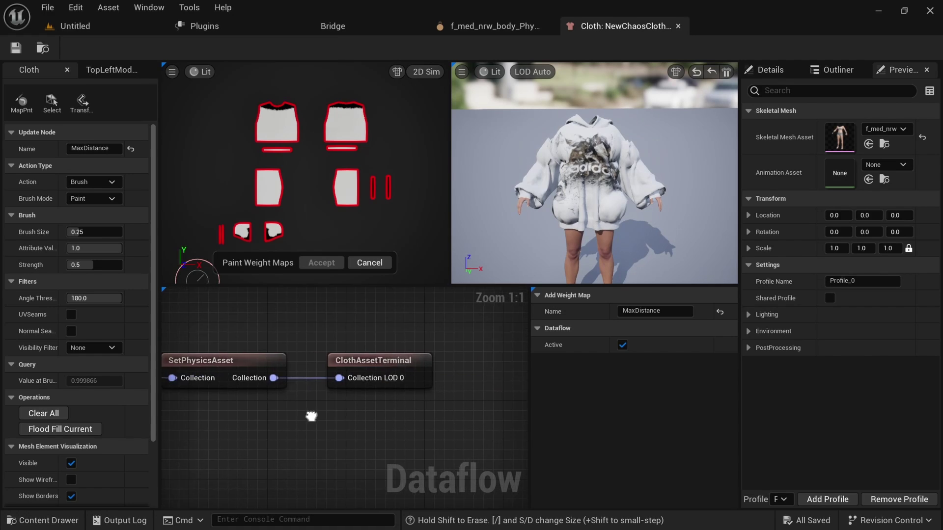
pyautogui.scroll(-5, 305, 442)
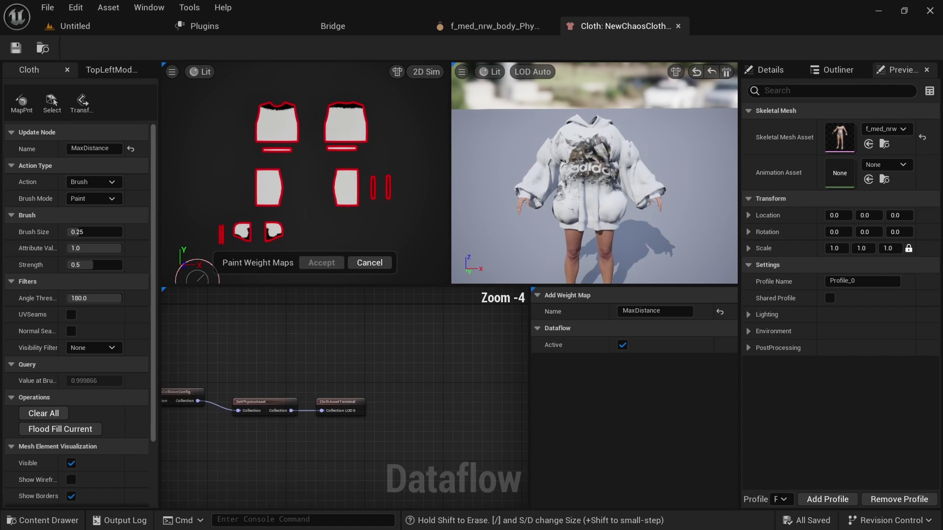
pyautogui.moveTo(207, 432); pyautogui.dragTo(338, 424, button='right')
pyautogui.scroll(-3, 338, 424)
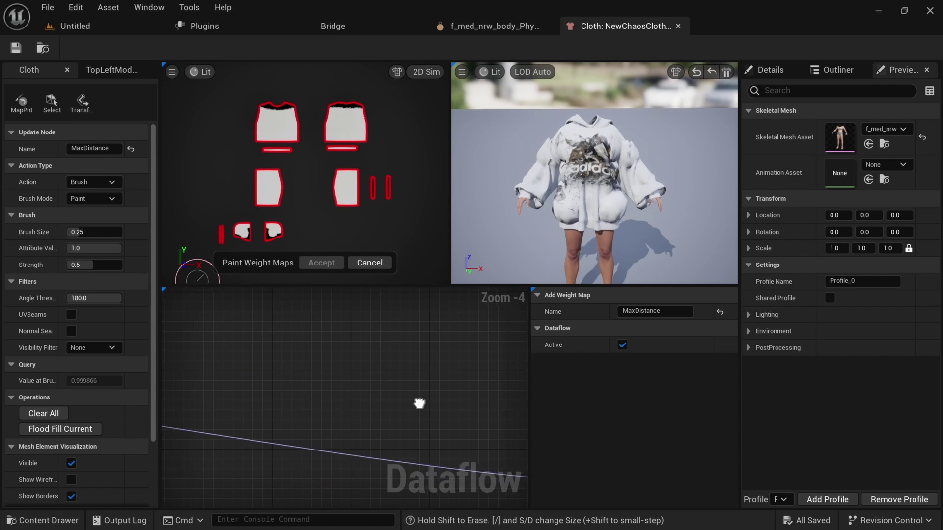
pyautogui.moveTo(246, 418); pyautogui.dragTo(374, 417, button='right')
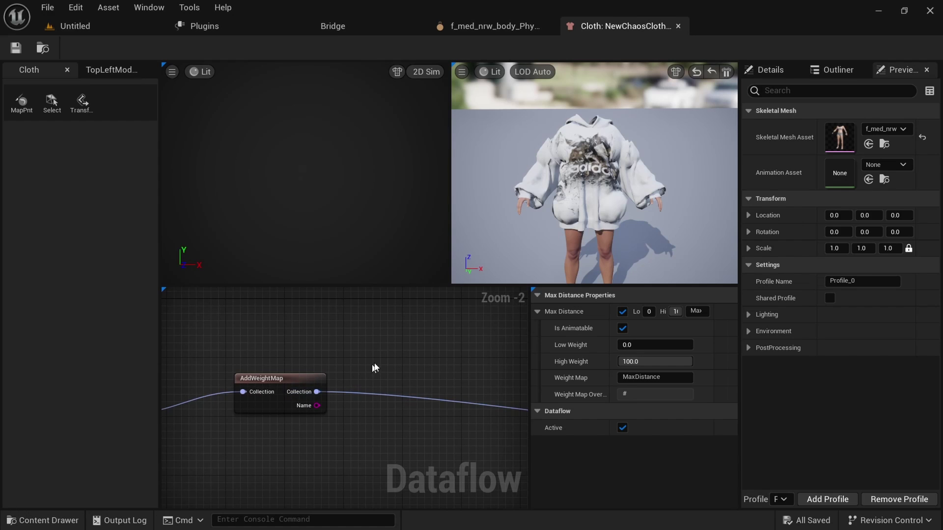
# - Add a SimulationMaxDistanceConfig node from the graph search, keeping its default name
pyautogui.rightClick(389, 350)
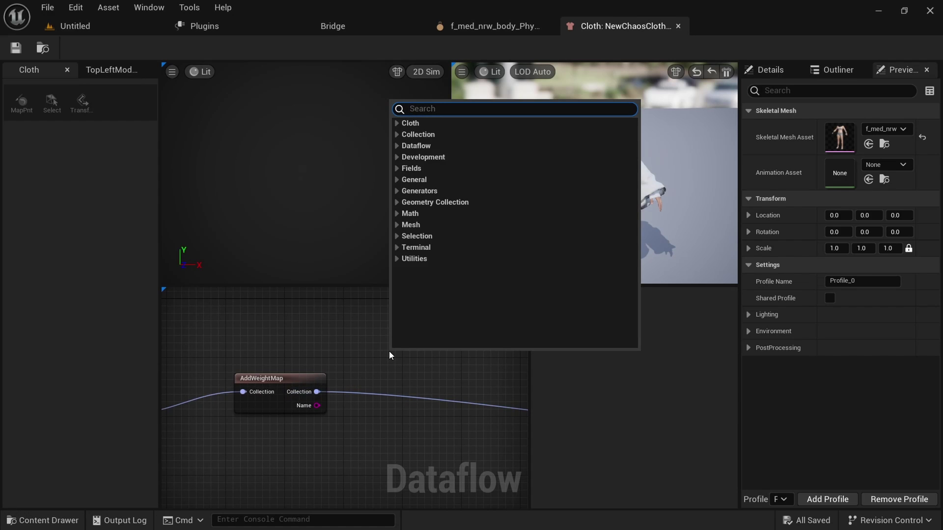
pyautogui.write('simu')
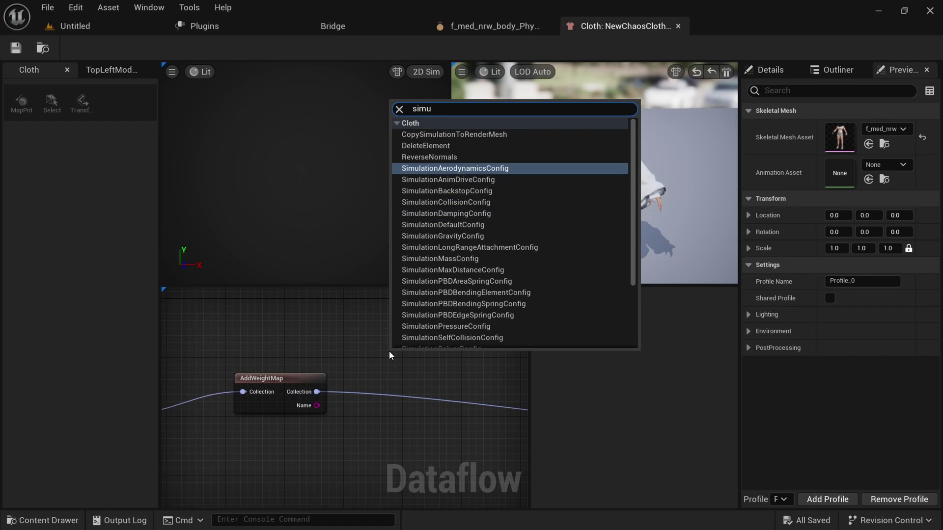
pyautogui.write('lationma')
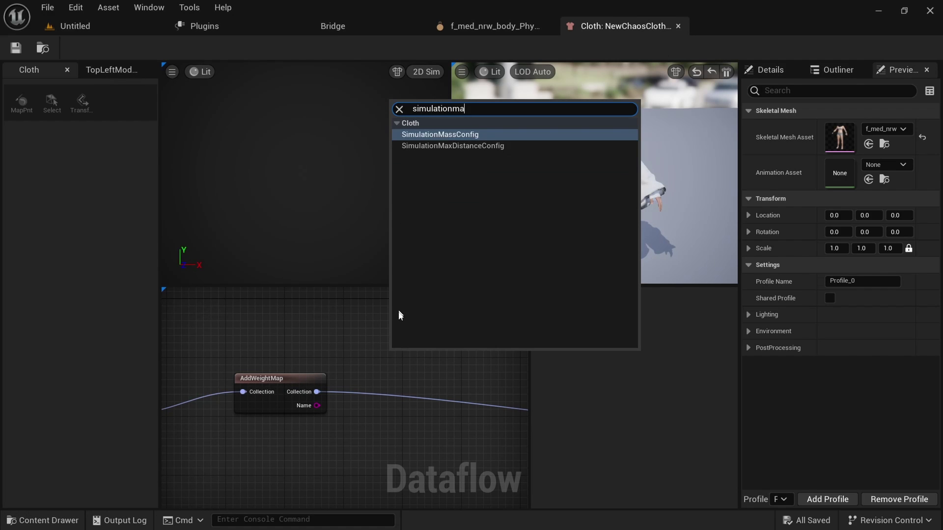
pyautogui.click(461, 145)
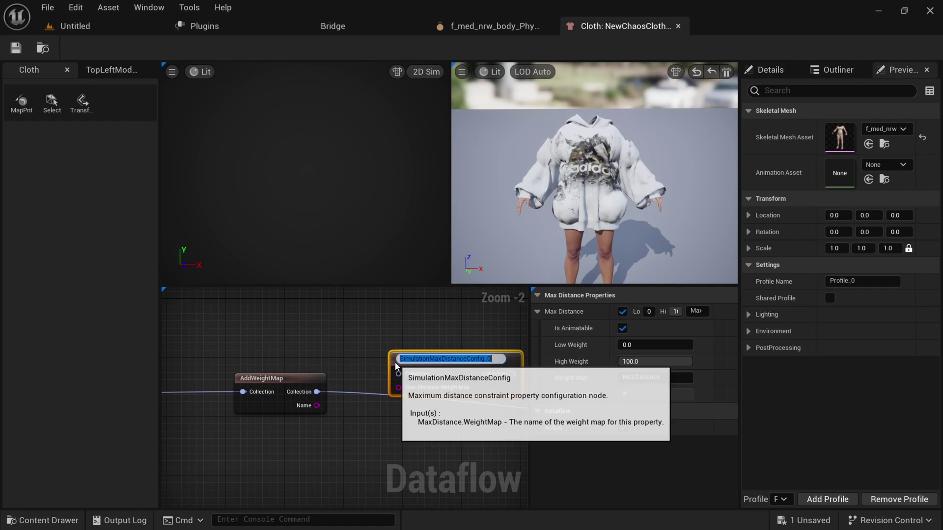
pyautogui.press('Return')
pyautogui.moveTo(440, 358); pyautogui.dragTo(417, 335)
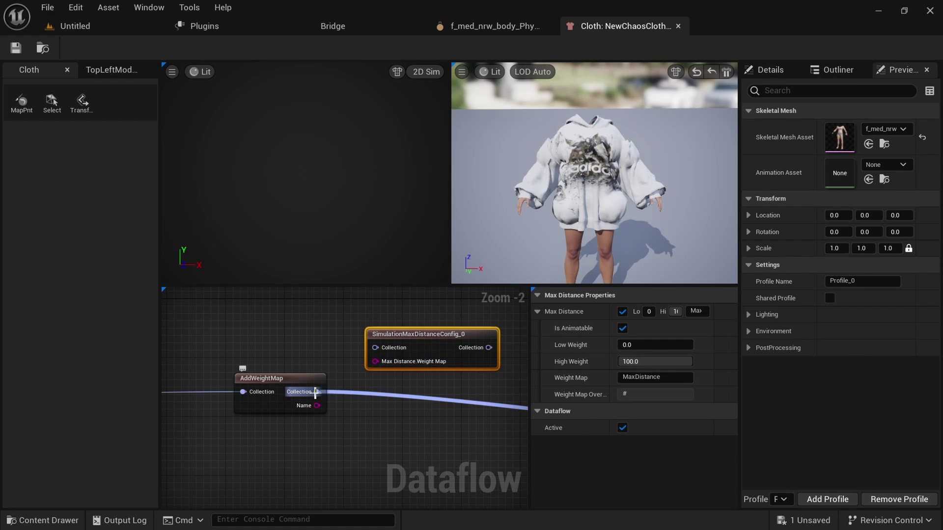
# - Wire AddWeightMap's Collection output into the SimulationMaxDistanceConfig node's Collection input
pyautogui.moveTo(317, 391); pyautogui.dragTo(372, 347)
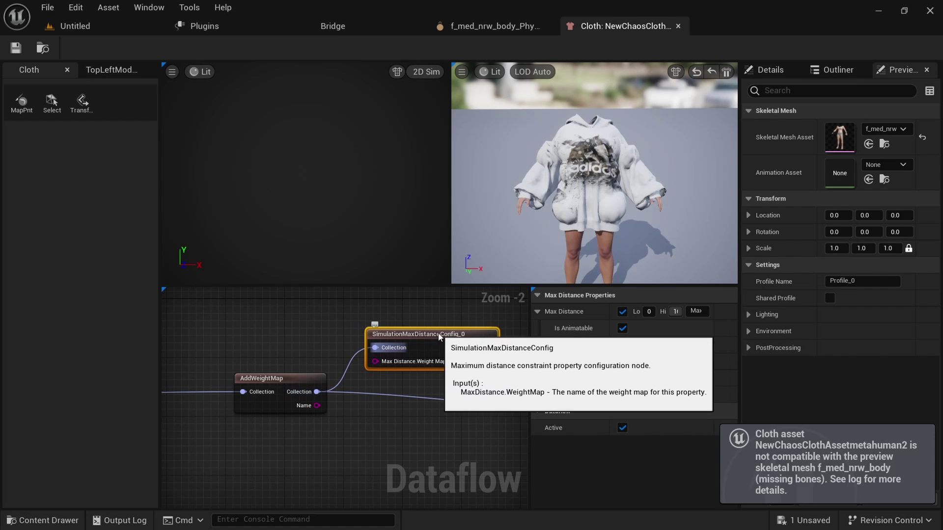
pyautogui.moveTo(473, 382); pyautogui.dragTo(355, 387, button='right')
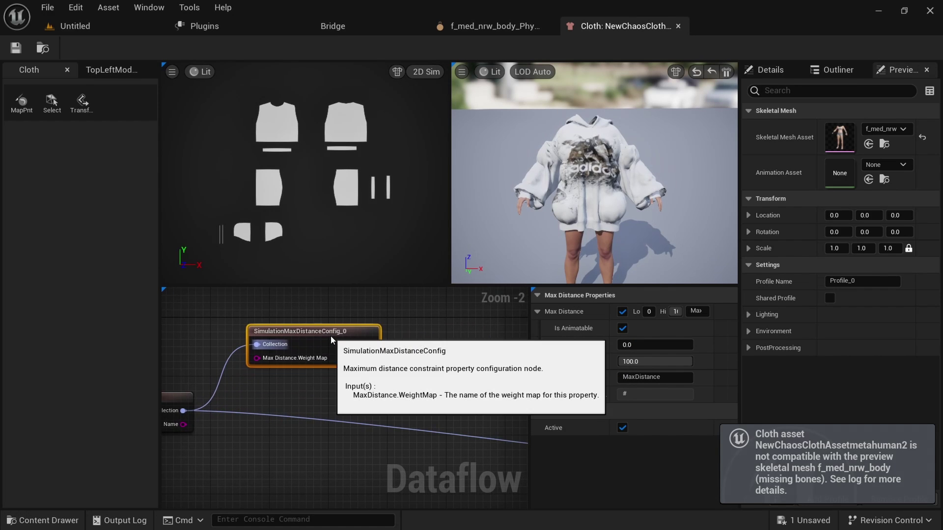
pyautogui.moveTo(328, 342); pyautogui.dragTo(329, 335)
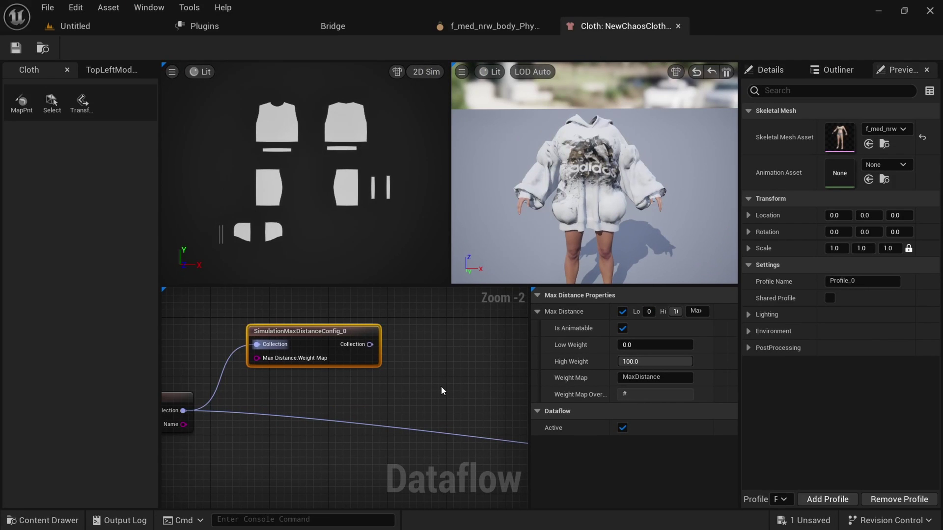
pyautogui.moveTo(441, 386); pyautogui.dragTo(369, 394, button='right')
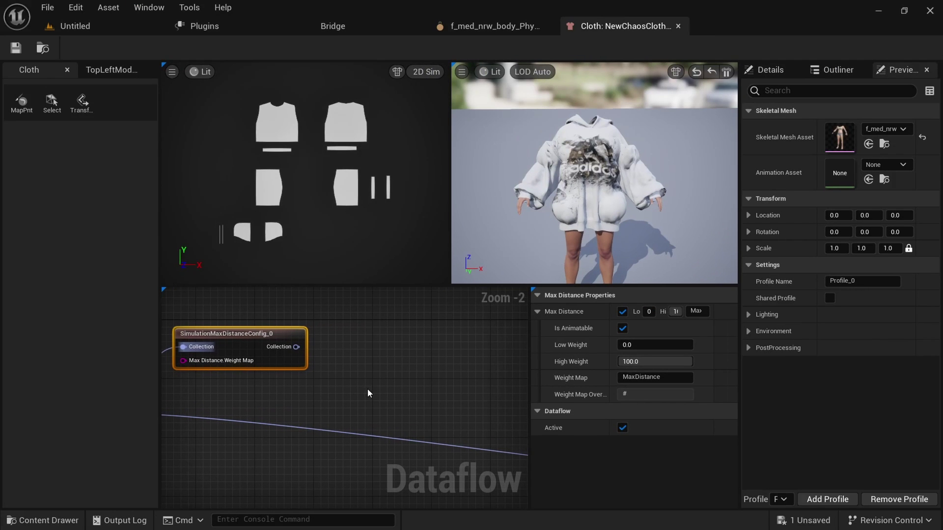
# - Add a SimulationPBDBendingSpringConfig node fed by the max distance node's Collection output
pyautogui.click(401, 372)
pyautogui.moveTo(402, 372); pyautogui.dragTo(421, 421, button='right')
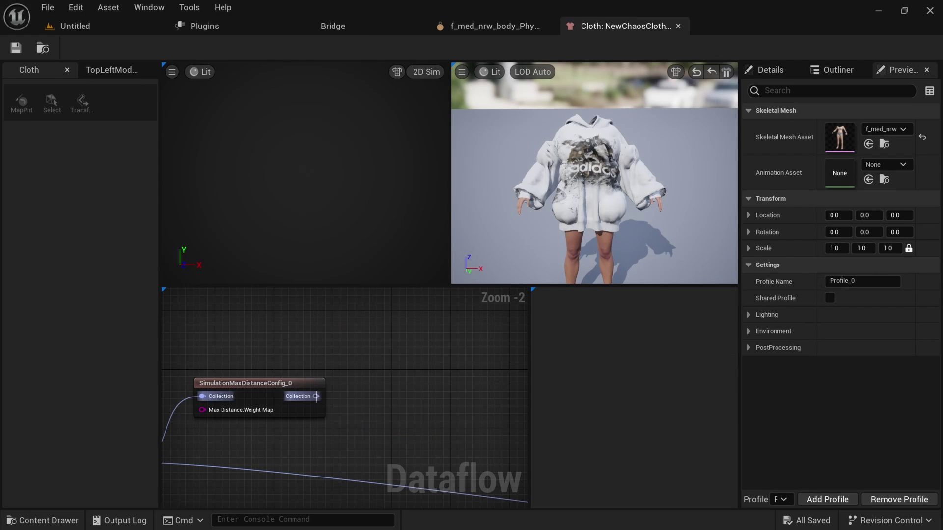
pyautogui.moveTo(317, 396); pyautogui.dragTo(393, 366)
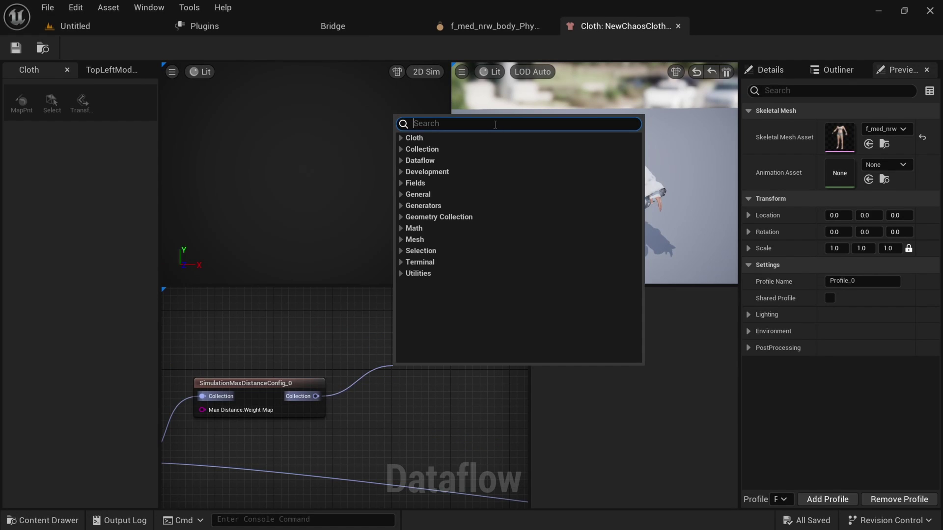
pyautogui.write('SimulationPBDBendingSpringConfig')
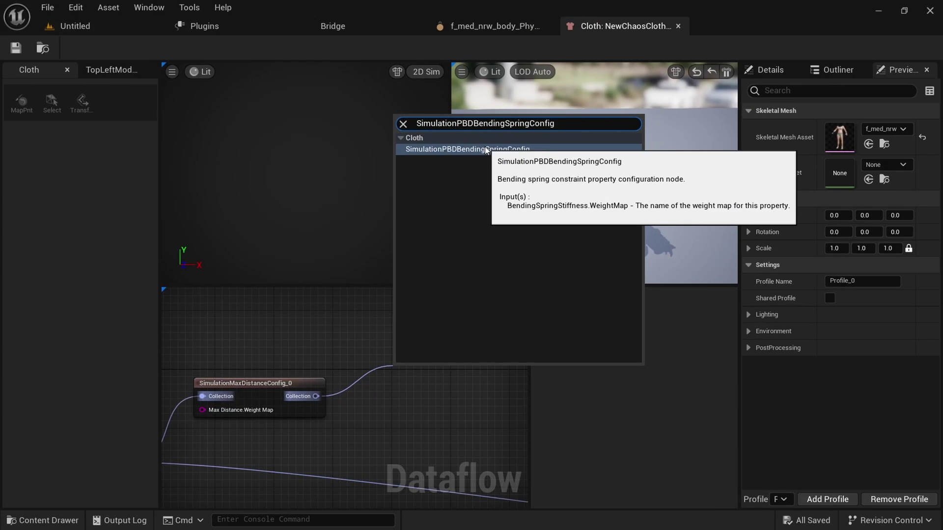
pyautogui.click(521, 178)
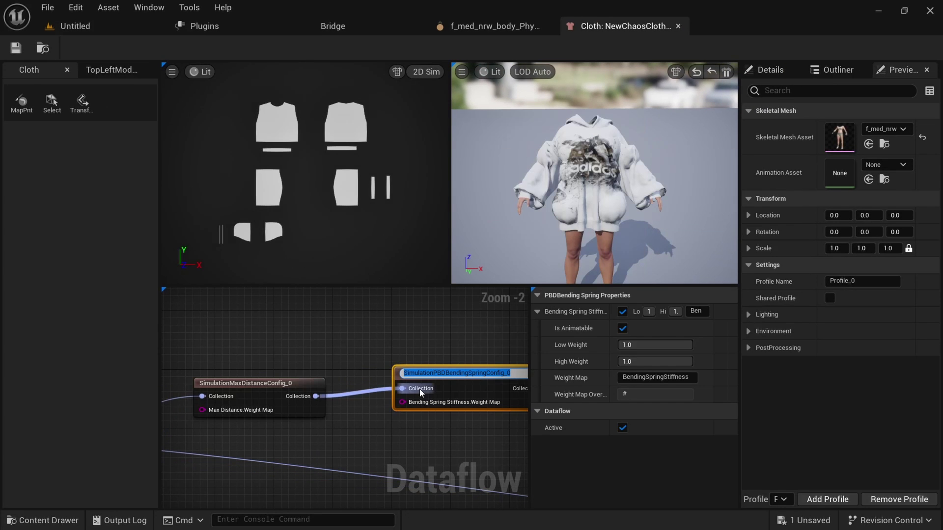
pyautogui.moveTo(381, 324); pyautogui.dragTo(255, 324, button='right')
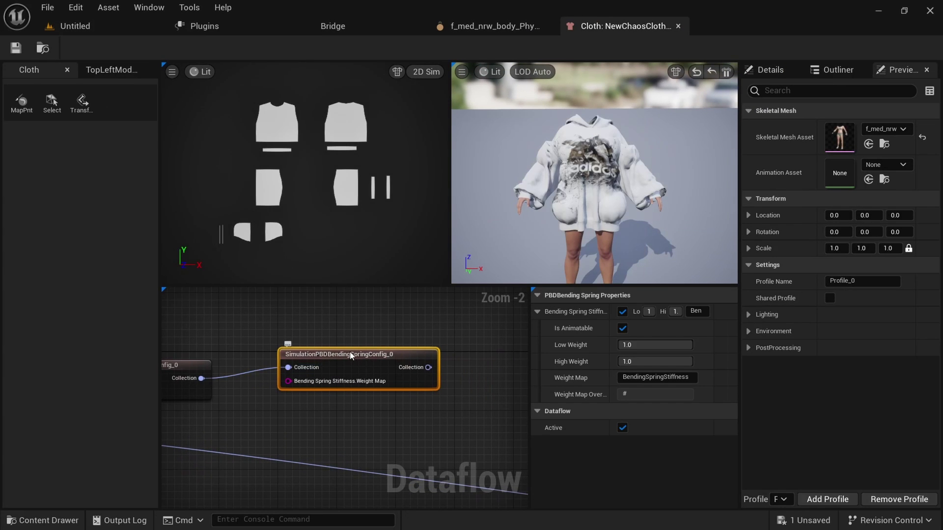
pyautogui.moveTo(349, 351); pyautogui.dragTo(342, 348)
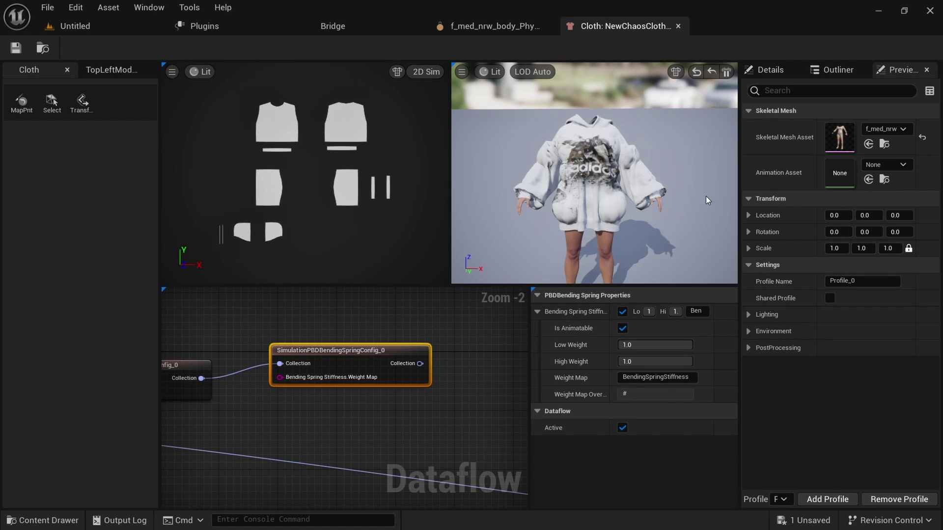
# - Suspend and then resume the cloth simulation in the preview viewport
pyautogui.click(729, 73)
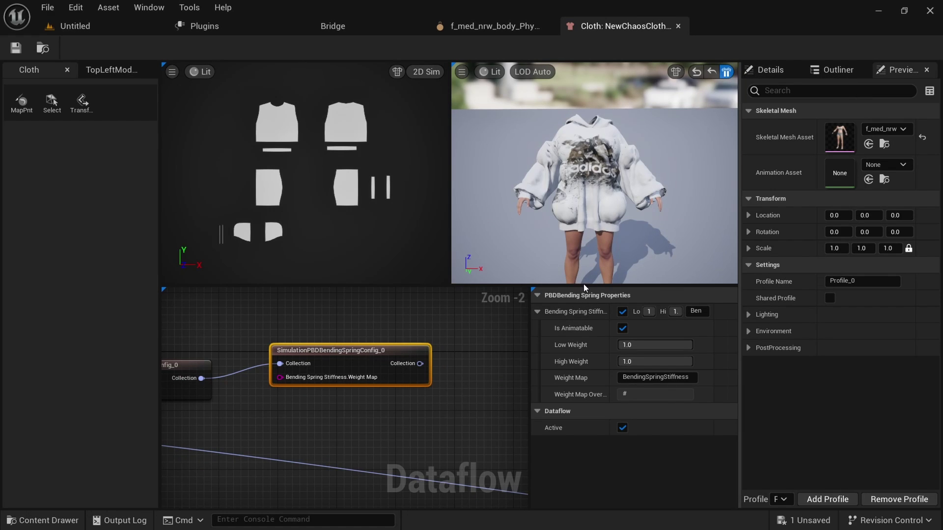
pyautogui.moveTo(461, 404); pyautogui.dragTo(427, 385, button='right')
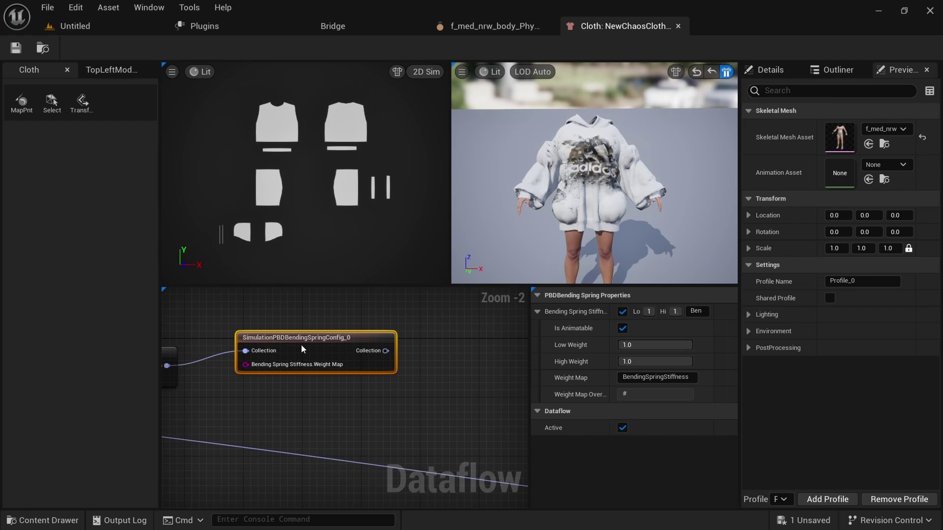
pyautogui.scroll(2, 301, 344)
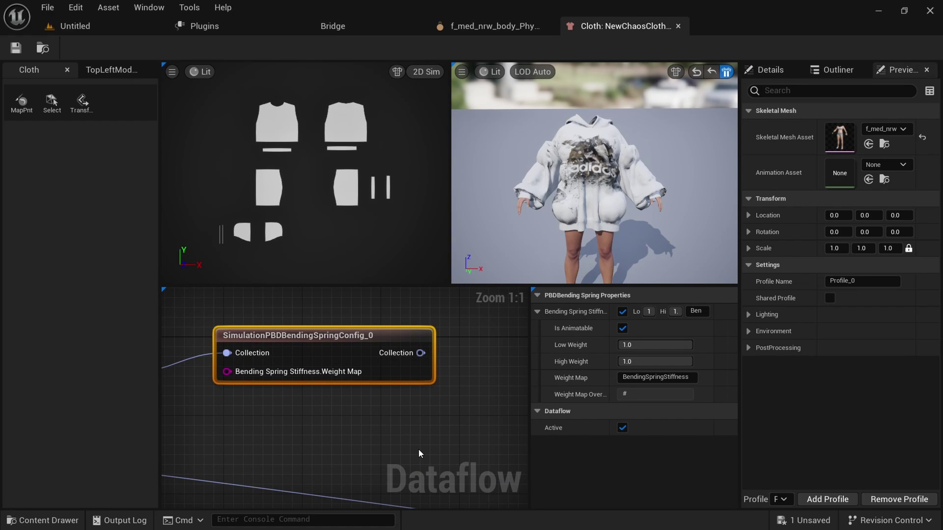
pyautogui.click(725, 73)
pyautogui.scroll(-2, 363, 420)
# - Start a new node from the bending spring's Collection output, searching for the area spring node
pyautogui.click(363, 420)
pyautogui.moveTo(362, 420)
pyautogui.mouseDown(button='right')
pyautogui.moveTo(378, 461)
pyautogui.moveTo(352, 435)
pyautogui.mouseUp(button='right')
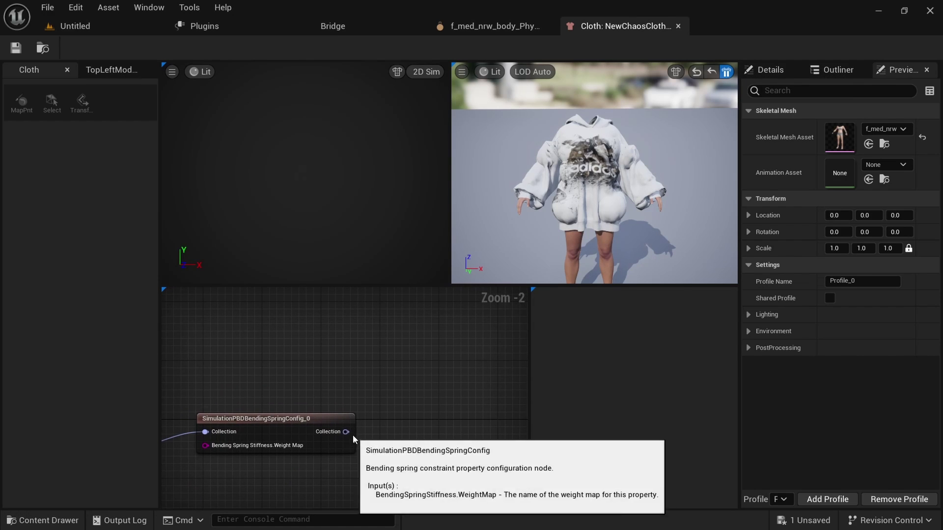
pyautogui.moveTo(346, 432); pyautogui.dragTo(405, 397)
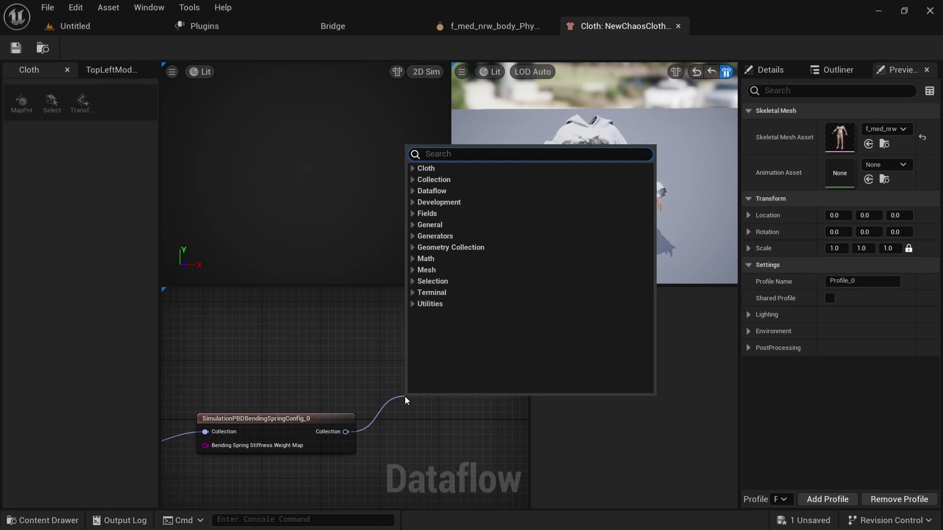
pyautogui.write('SimulationPBDAreaSpringConfig')
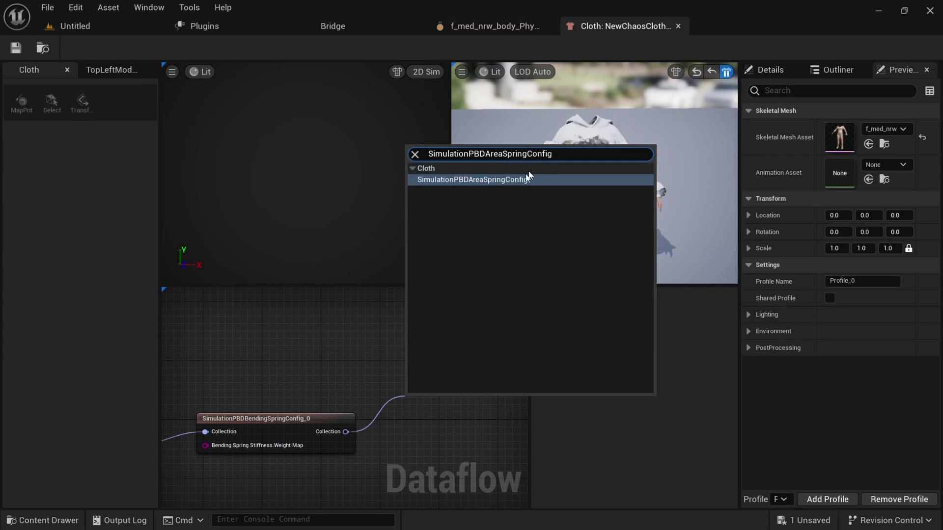
# - Add the SimulationPBDAreaSpringConfig node with its default name
pyautogui.click(448, 150)
pyautogui.click(396, 343)
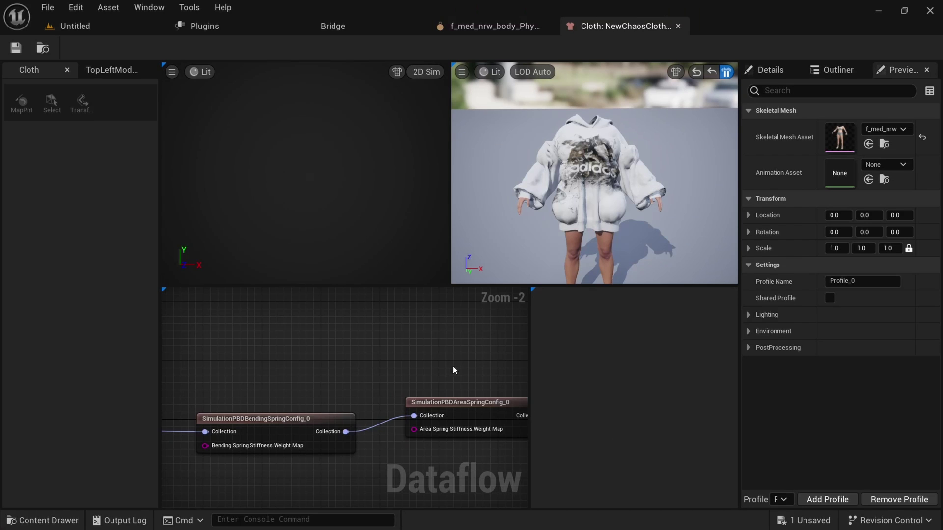
pyautogui.moveTo(453, 365); pyautogui.dragTo(259, 319, button='right')
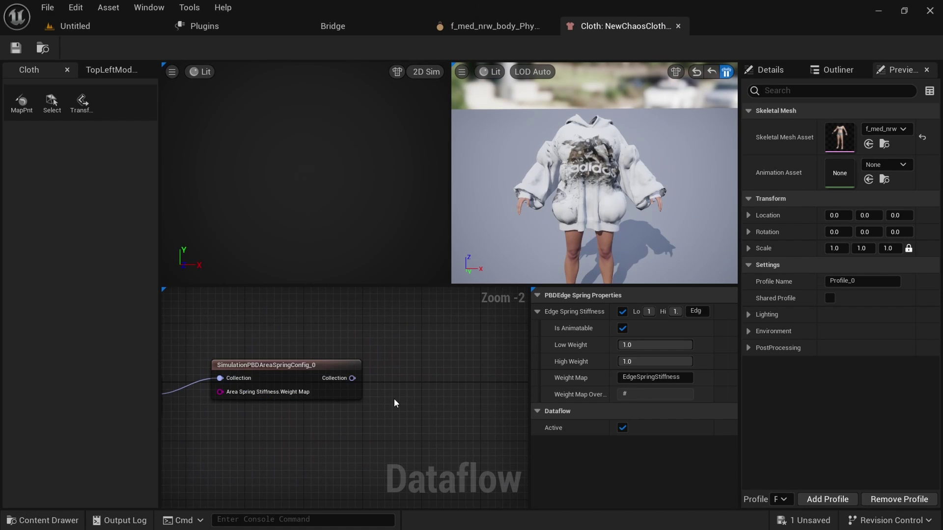
pyautogui.moveTo(374, 396); pyautogui.dragTo(307, 430, button='right')
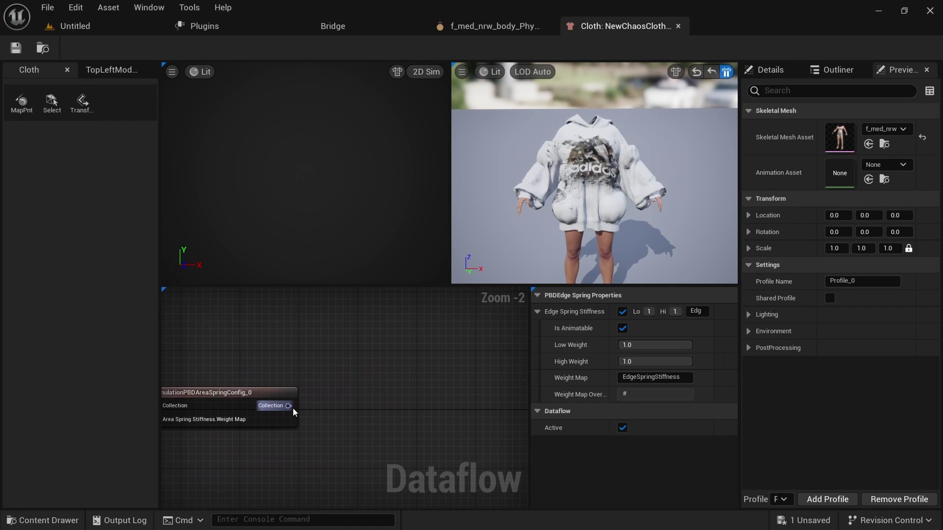
# - Add a SimulationPBDEdgeSpringConfig node fed by the area spring node's Collection output
pyautogui.moveTo(293, 408); pyautogui.dragTo(370, 355)
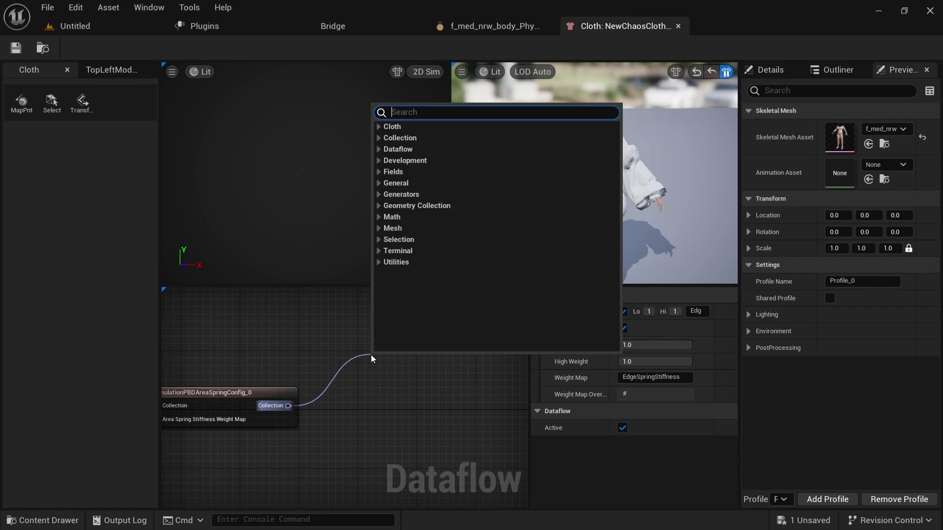
pyautogui.write('SimulationPBDEdgeSpringConfig')
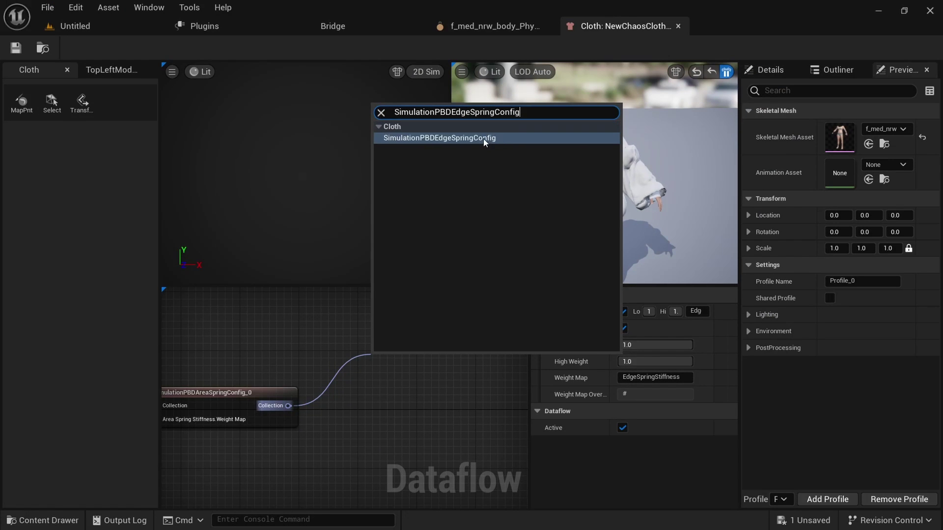
pyautogui.click(580, 141)
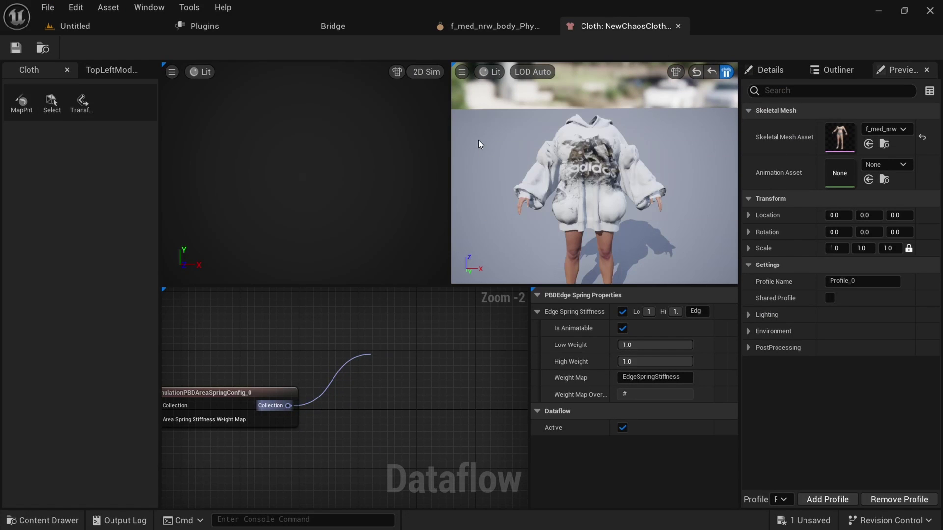
pyautogui.click(326, 340)
pyautogui.moveTo(451, 424); pyautogui.dragTo(329, 417, button='right')
pyautogui.scroll(-1, 360, 414)
pyautogui.click(322, 385)
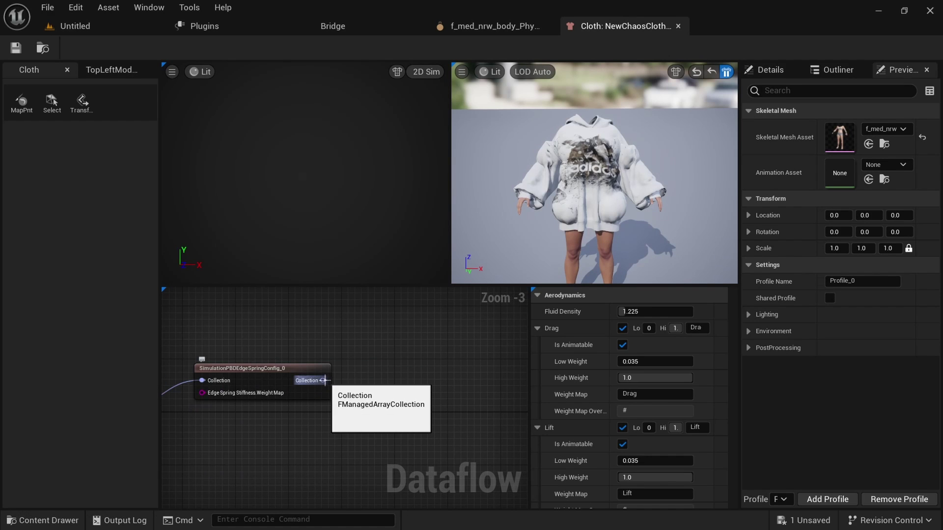
# - Add a SimulationAerodynamicsConfig node off the edge spring node's Collection output
pyautogui.moveTo(323, 380); pyautogui.dragTo(351, 381)
pyautogui.moveTo(405, 355); pyautogui.dragTo(406, 354)
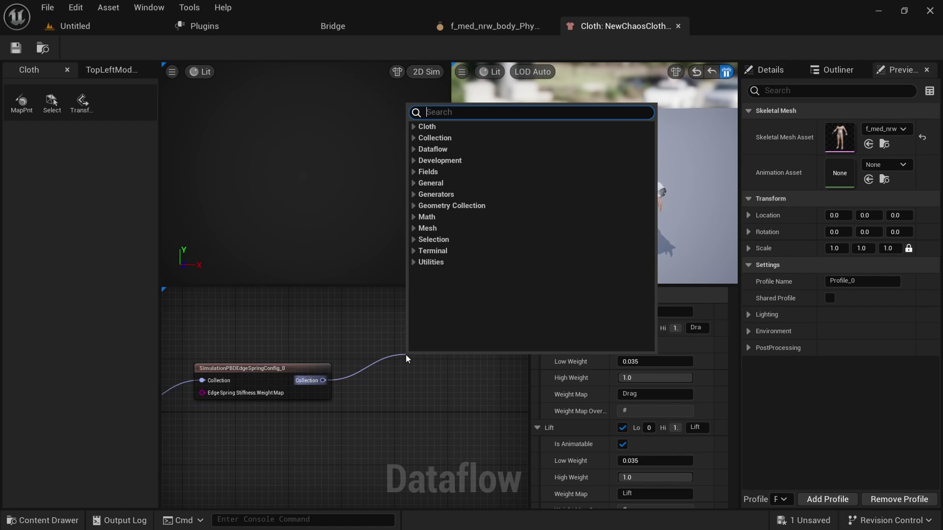
pyautogui.write('SimulationAerodynamicsConfig')
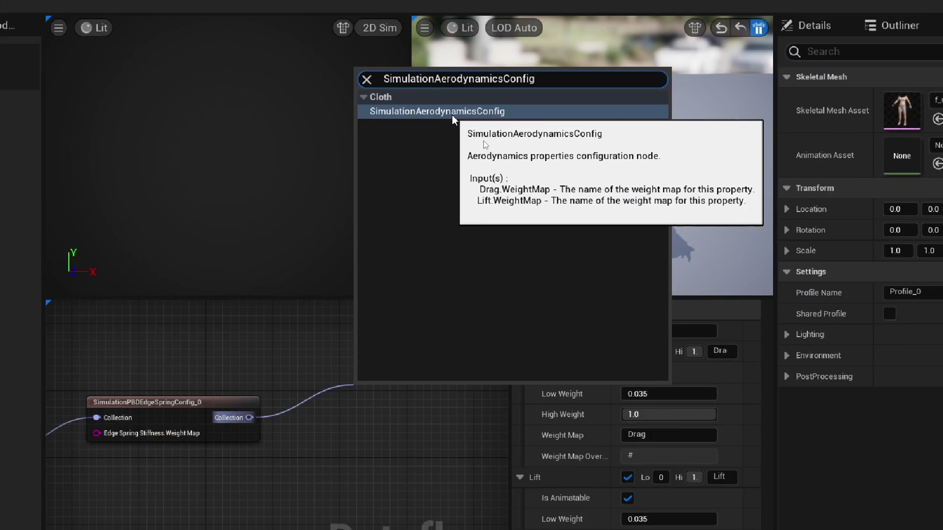
pyautogui.click(452, 117)
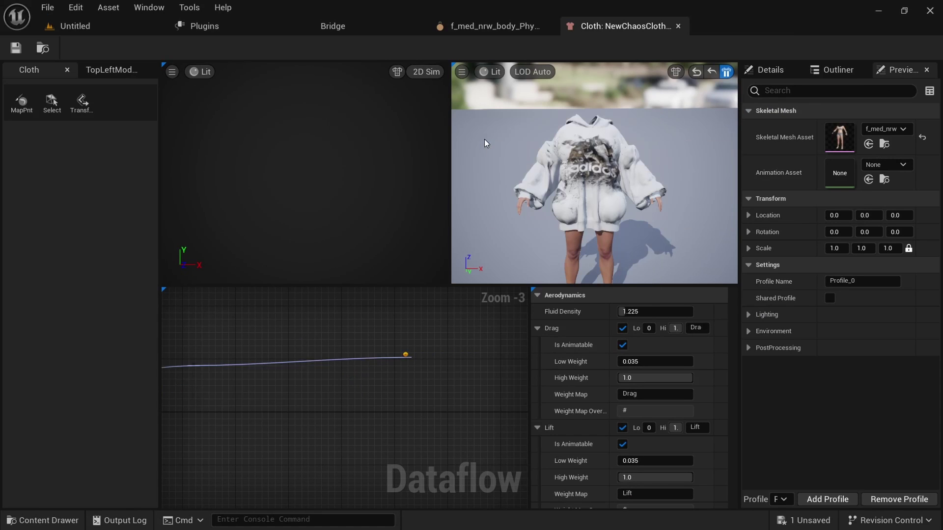
pyautogui.click(391, 353)
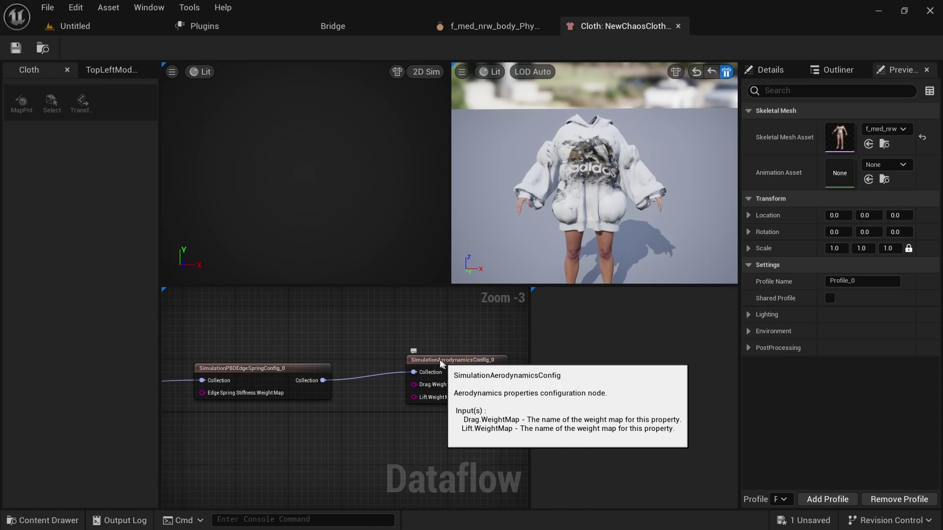
pyautogui.moveTo(443, 367); pyautogui.dragTo(406, 352)
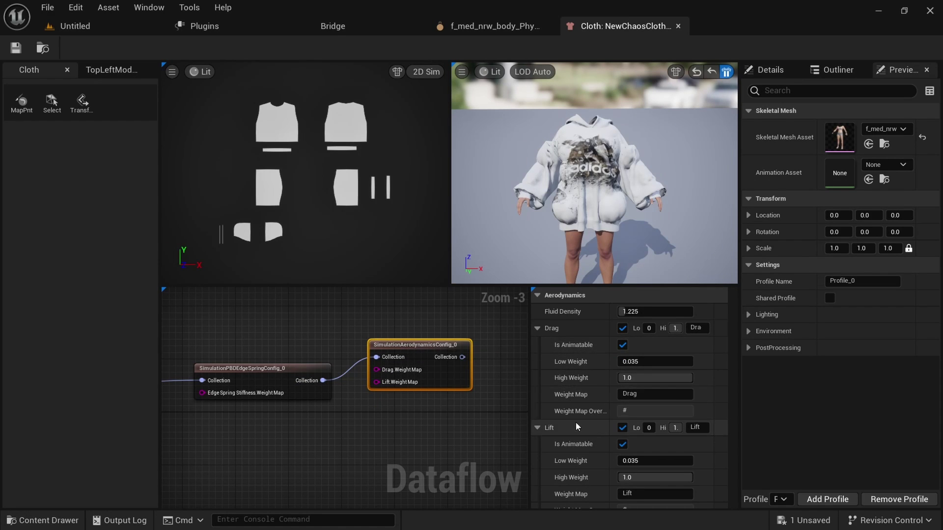
pyautogui.moveTo(473, 417); pyautogui.dragTo(320, 406, button='right')
pyautogui.scroll(2, 461, 419)
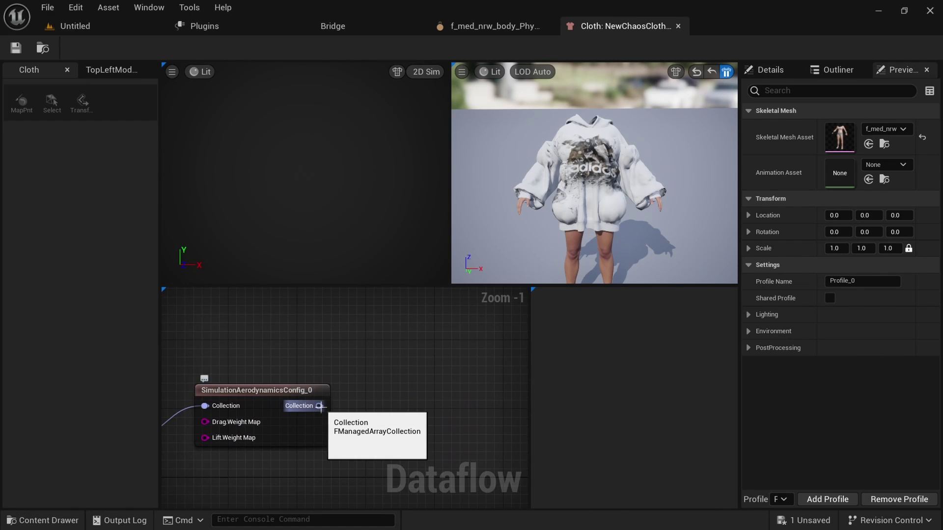
# - Add a SimulationDampingConfig node after the aerodynamics node and inspect its settings
pyautogui.moveTo(320, 406); pyautogui.dragTo(412, 375)
pyautogui.write('SimulationDampingConfig')
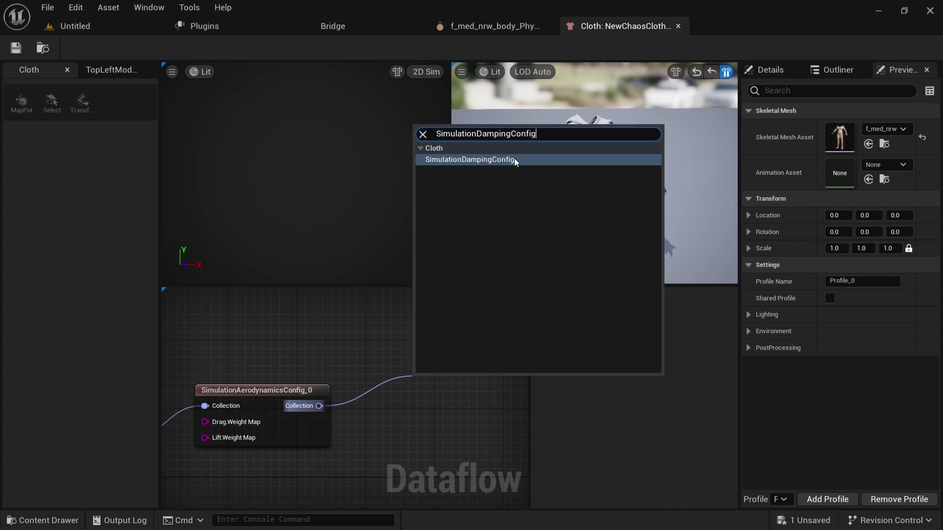
pyautogui.click(593, 236)
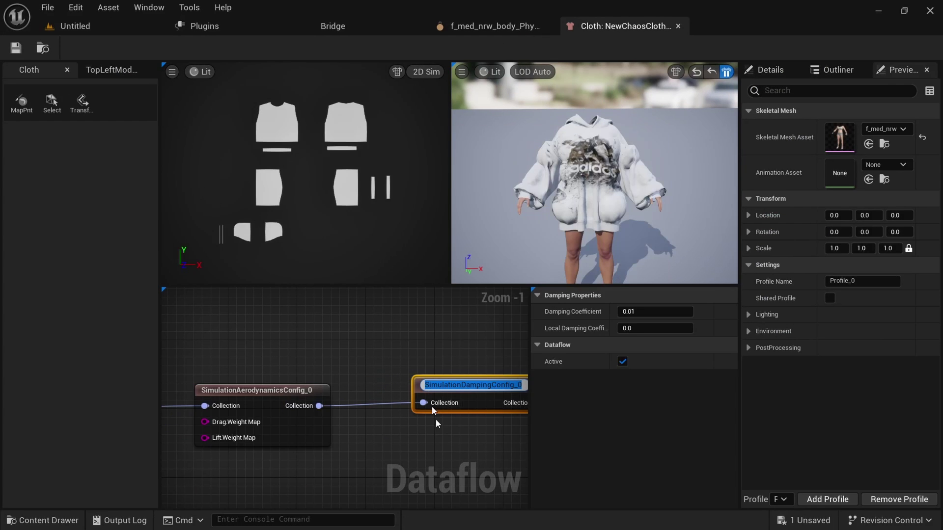
pyautogui.click(450, 444)
pyautogui.moveTo(471, 434); pyautogui.dragTo(347, 437, button='right')
pyautogui.click(354, 388)
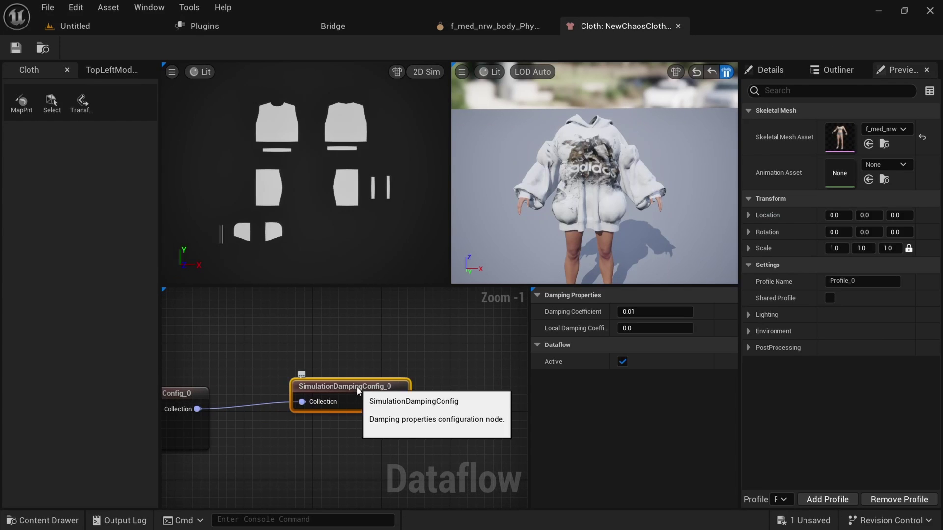
pyautogui.moveTo(426, 443); pyautogui.dragTo(312, 440, button='right')
# - Branch a SimulationSolverConfig node off the damping config's Collection output
pyautogui.click(368, 426)
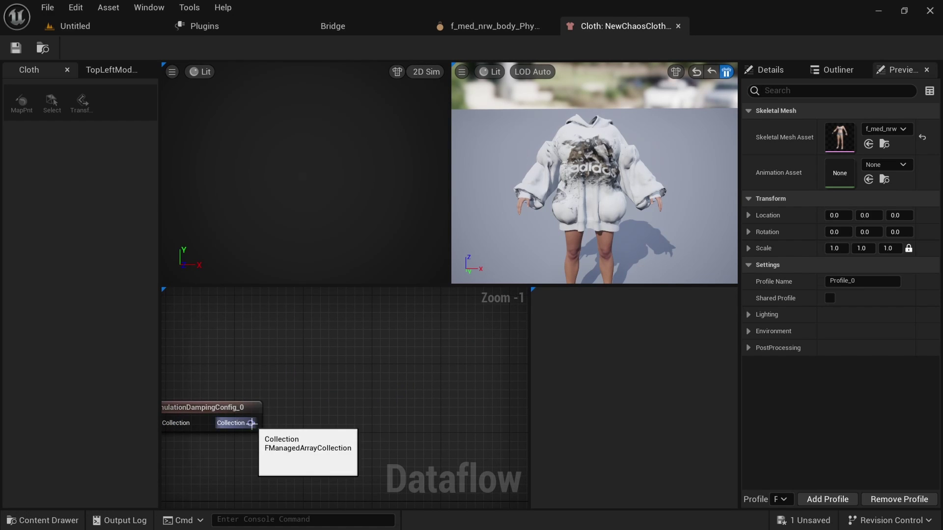
pyautogui.moveTo(252, 423); pyautogui.dragTo(341, 394)
pyautogui.write('SimulationSolverConfig')
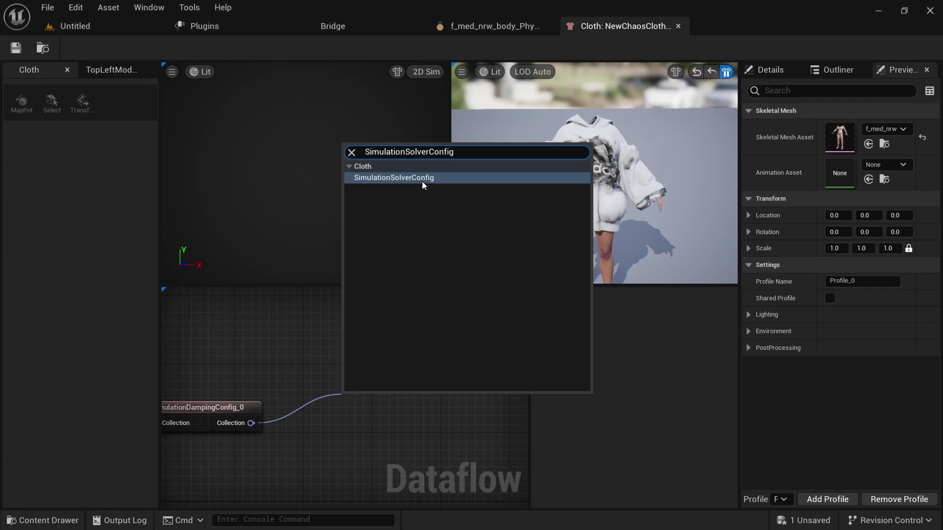
pyautogui.click(415, 82)
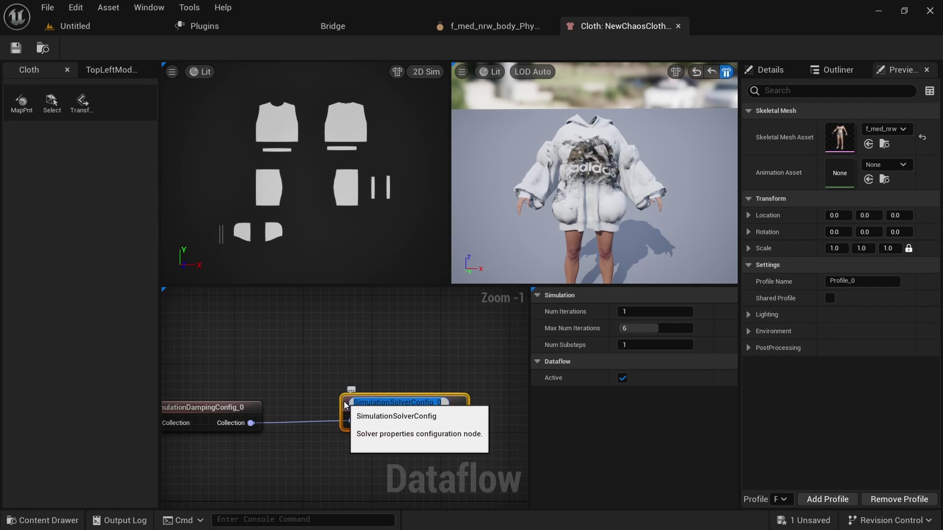
pyautogui.press('Return')
# - Move the collision, physics asset and terminal nodes up beside the new solver node
pyautogui.scroll(-2, 373, 378)
pyautogui.moveTo(419, 360); pyautogui.dragTo(290, 351, button='right')
pyautogui.scroll(-2, 277, 349)
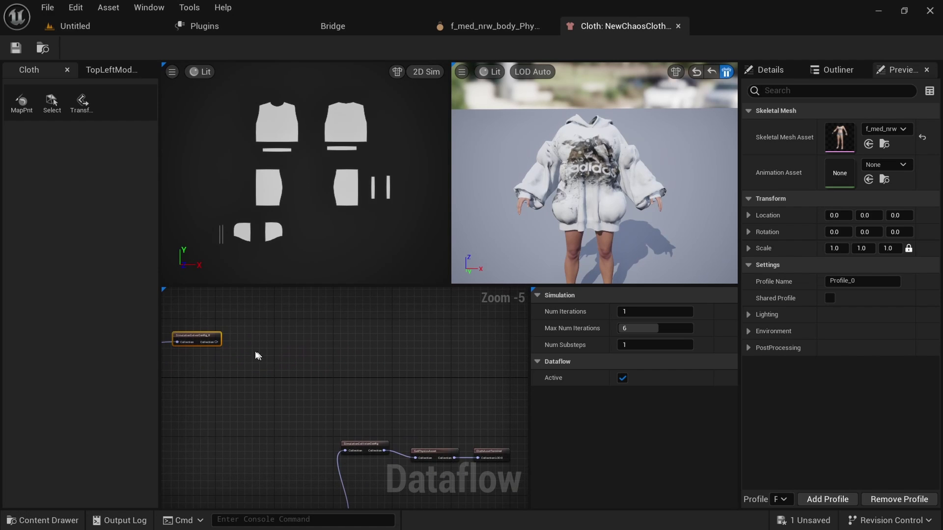
pyautogui.moveTo(470, 479); pyautogui.dragTo(520, 487)
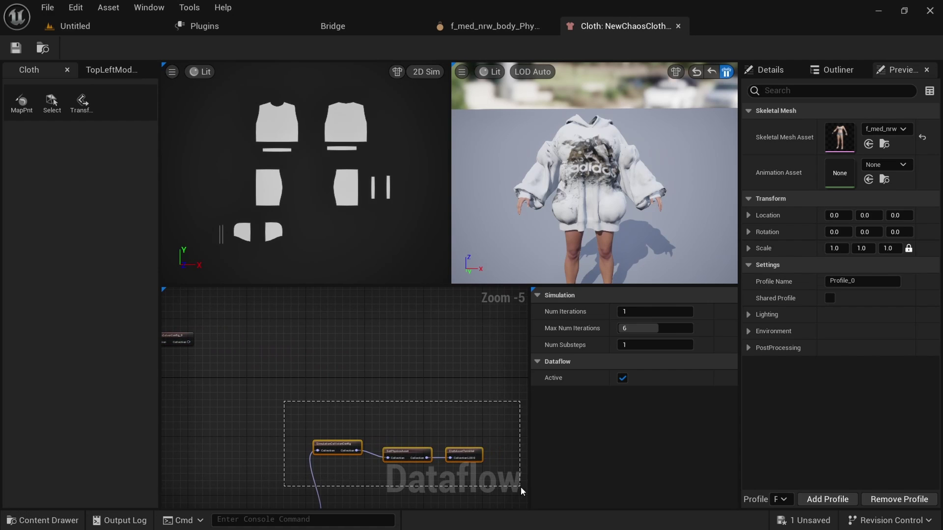
pyautogui.moveTo(326, 445); pyautogui.dragTo(266, 372)
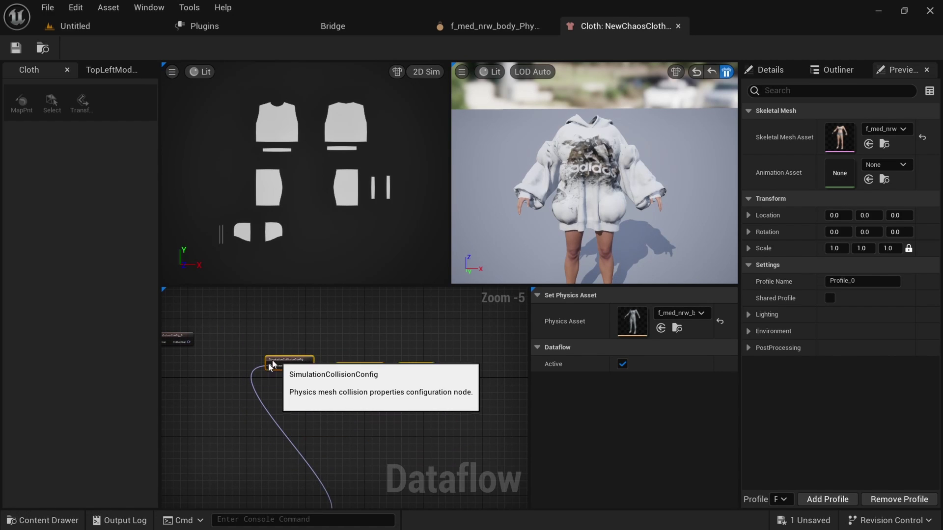
pyautogui.scroll(2, 210, 386)
pyautogui.moveTo(210, 385); pyautogui.dragTo(287, 420, button='right')
pyautogui.scroll(2, 286, 440)
pyautogui.click(287, 422)
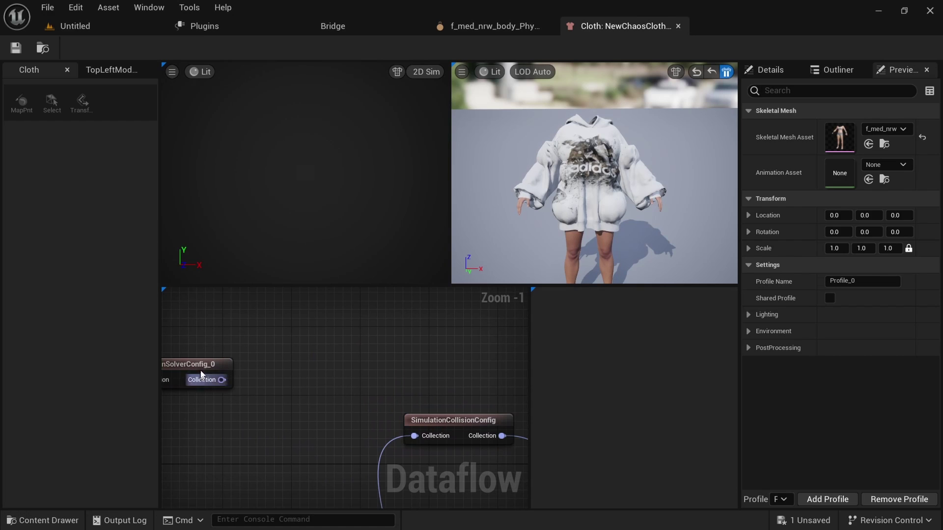
pyautogui.moveTo(201, 375); pyautogui.dragTo(243, 388, button='right')
pyautogui.scroll(1, 243, 388)
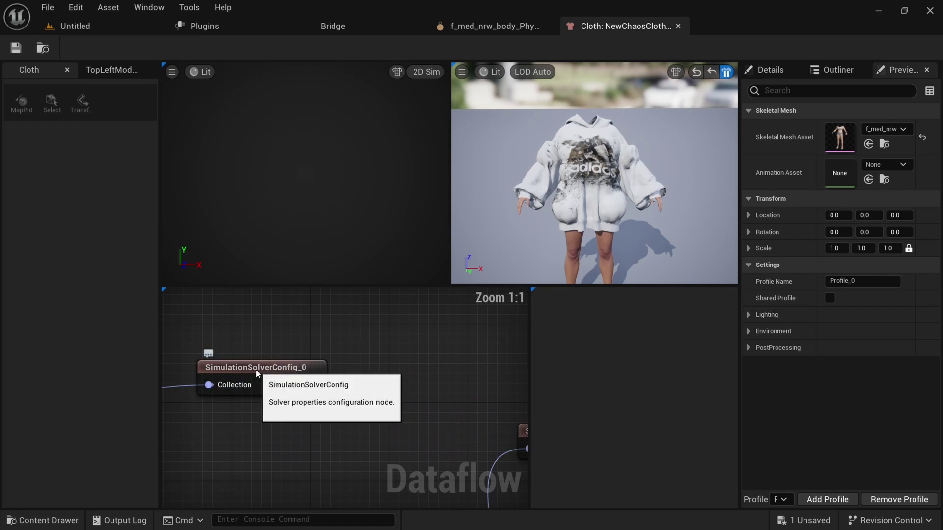
pyautogui.moveTo(367, 445); pyautogui.dragTo(240, 420, button='right')
pyautogui.moveTo(423, 460); pyautogui.dragTo(233, 395, button='right')
# - Assign f_med_nrw_body_Physics as the SetPhysicsAsset node's Physics Asset in Details
pyautogui.click(341, 394)
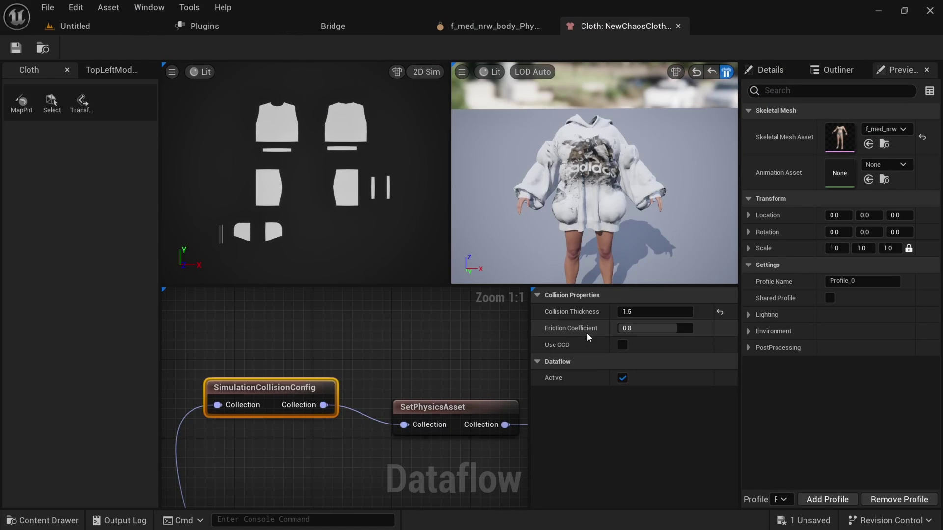
pyautogui.click(442, 407)
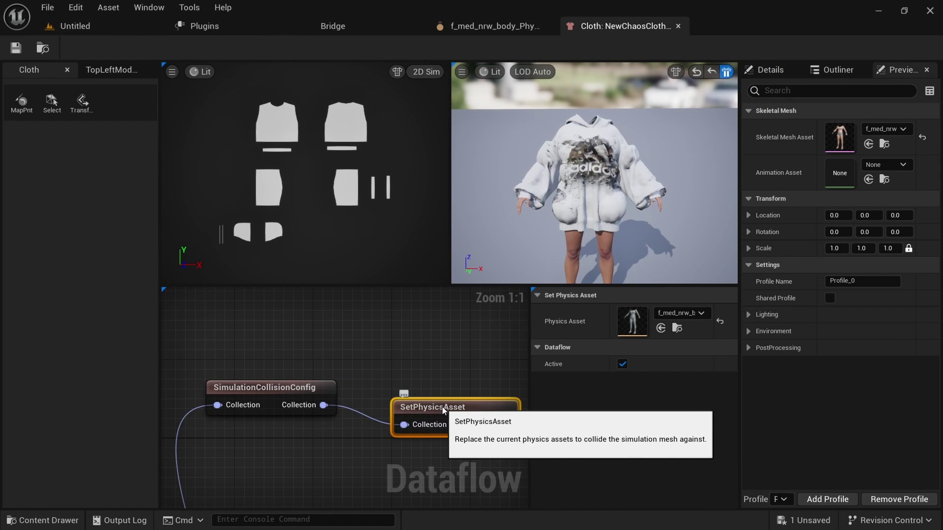
pyautogui.moveTo(474, 355); pyautogui.dragTo(392, 361, button='right')
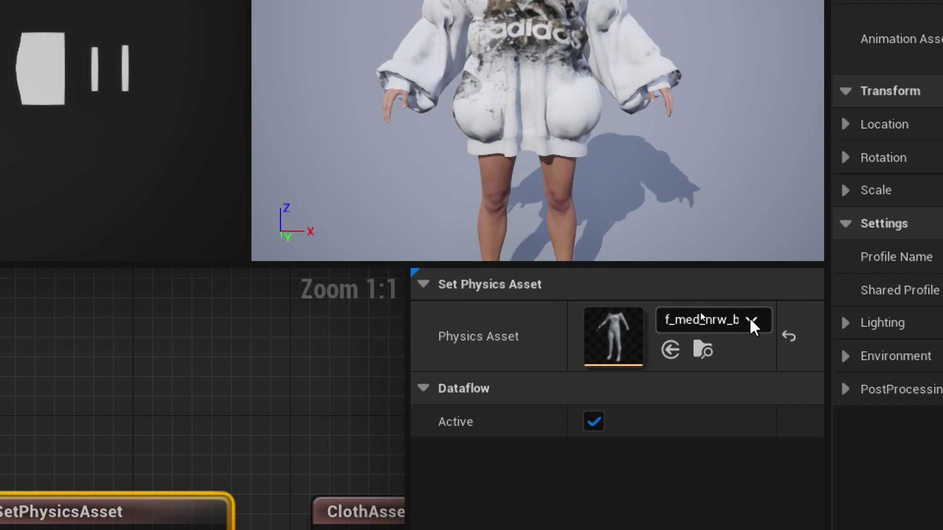
pyautogui.click(690, 325)
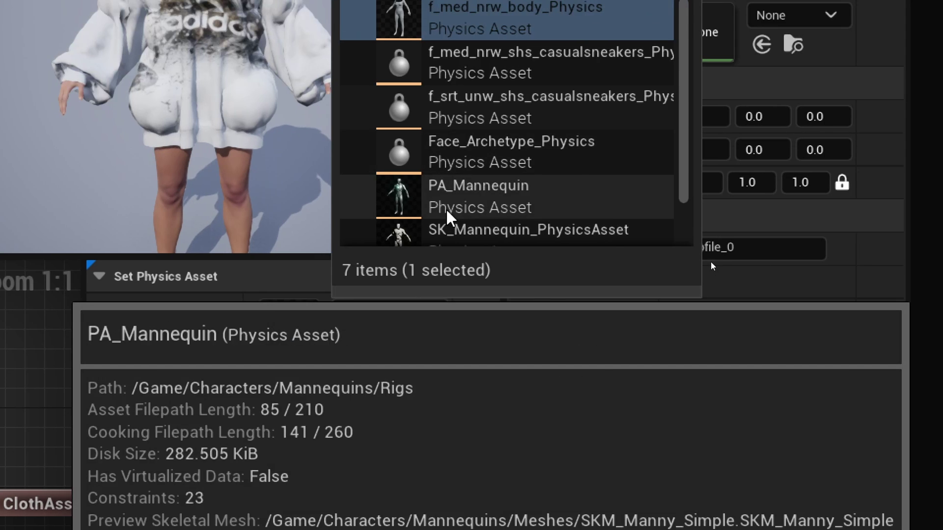
pyautogui.scroll(-1, 454, 207)
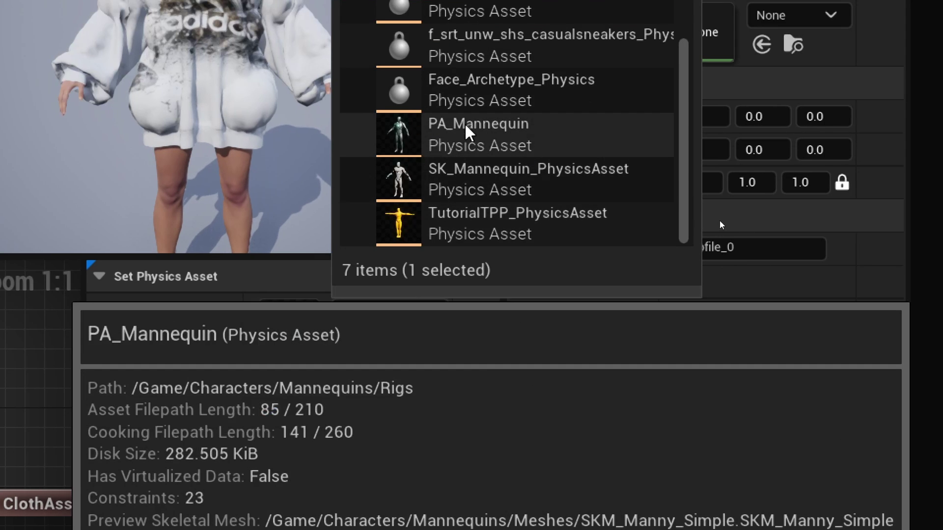
pyautogui.scroll(1, 457, 282)
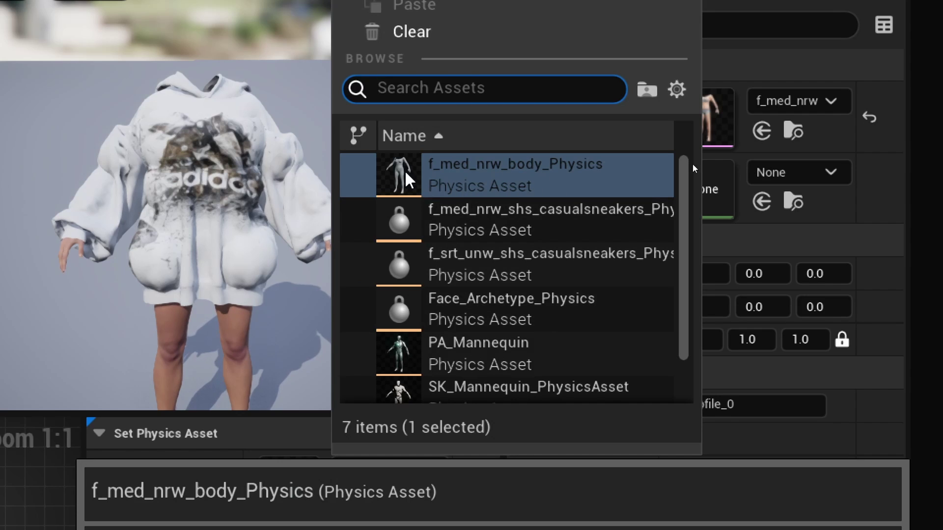
pyautogui.click(454, 174)
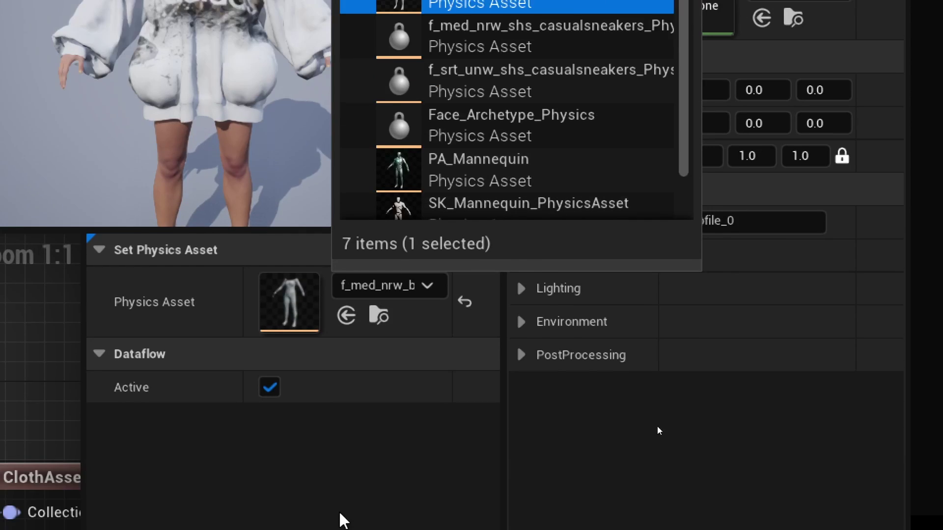
pyautogui.click(657, 300)
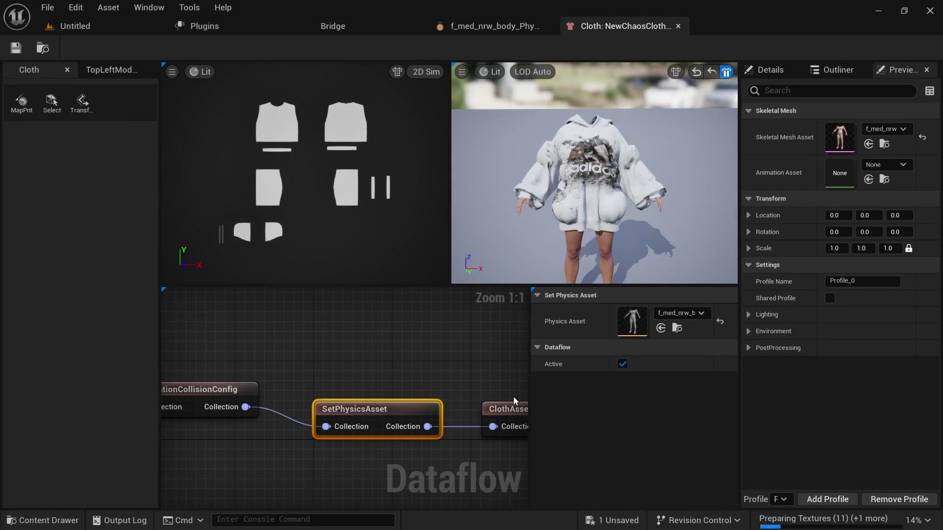
pyautogui.scroll(-1, 276, 368)
pyautogui.moveTo(306, 380); pyautogui.dragTo(409, 376, button='right')
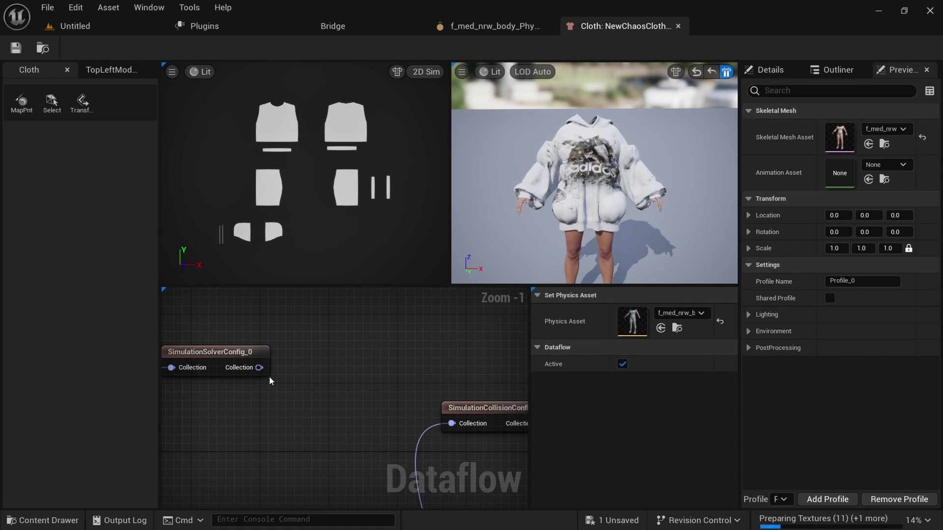
# - Wire SimulationSolverConfig_0's Collection output into SimulationCollisionConfig and resume the cloth preview simulation
pyautogui.moveTo(259, 367); pyautogui.dragTo(279, 374)
pyautogui.moveTo(445, 431); pyautogui.dragTo(451, 425)
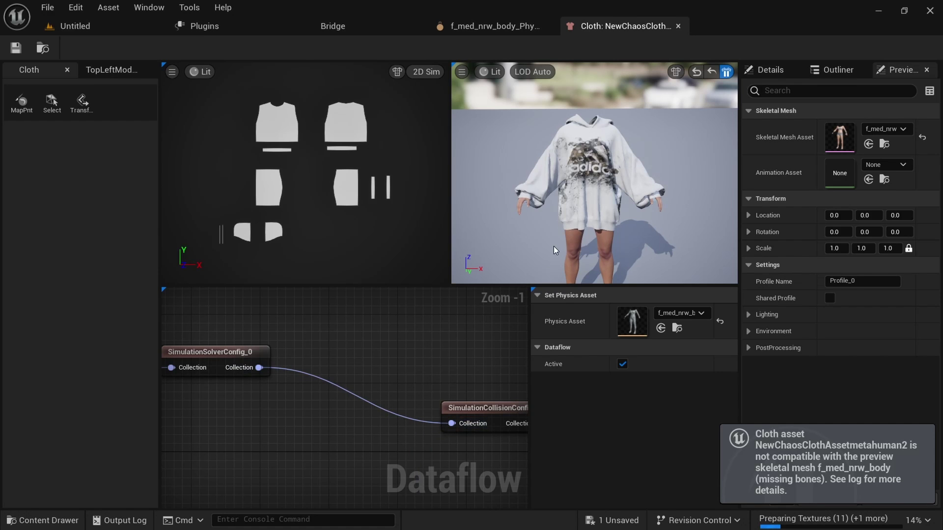
pyautogui.moveTo(542, 204); pyautogui.dragTo(580, 211)
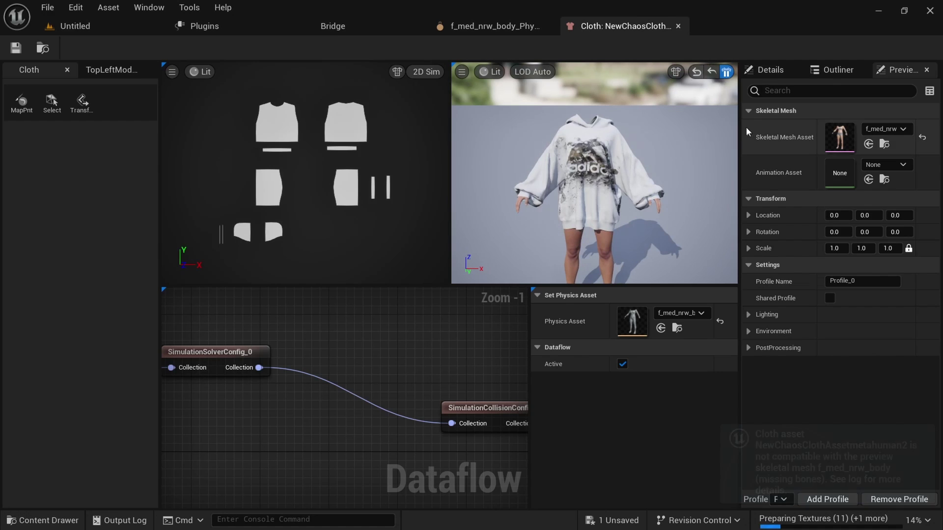
pyautogui.click(725, 74)
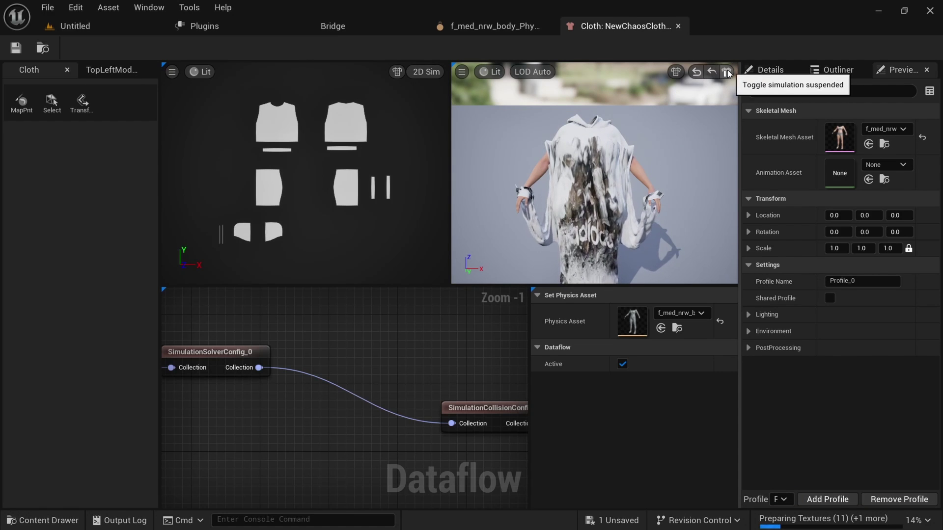
# - Set SimulationSolverConfig_0's Num Substeps to 5
pyautogui.scroll(3, 597, 212)
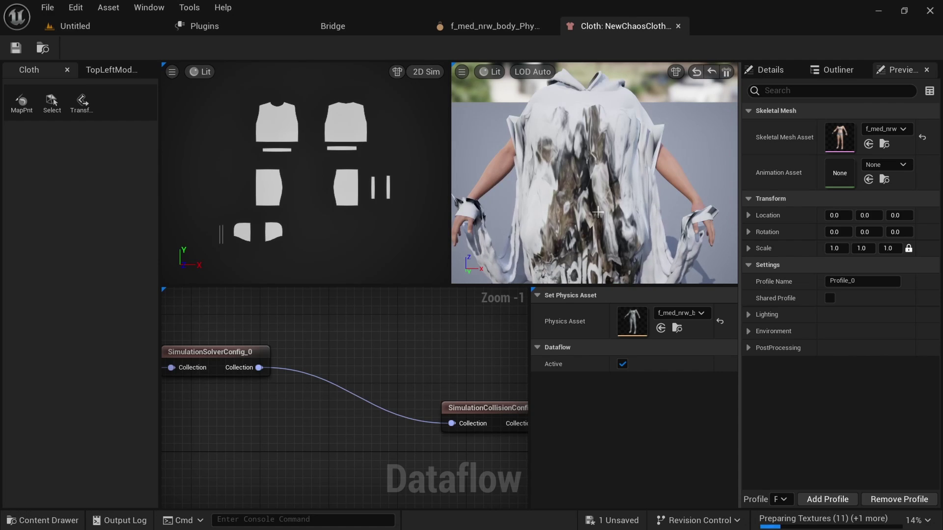
pyautogui.scroll(-4, 598, 212)
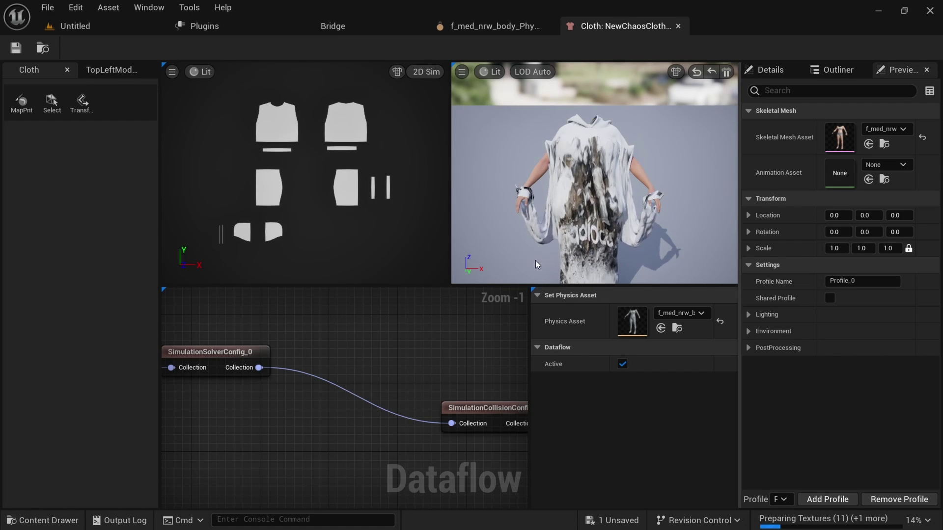
pyautogui.moveTo(206, 425); pyautogui.dragTo(317, 364, button='right')
pyautogui.scroll(1, 290, 342)
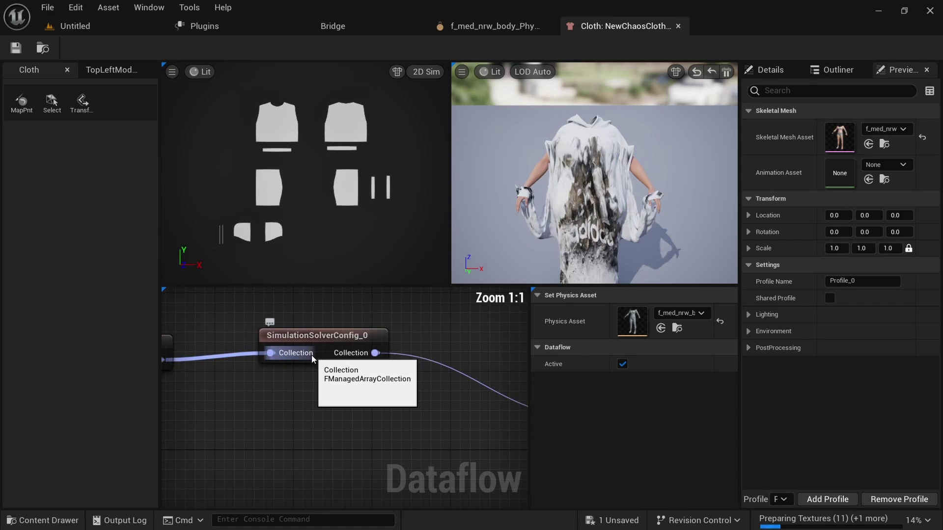
pyautogui.click(320, 335)
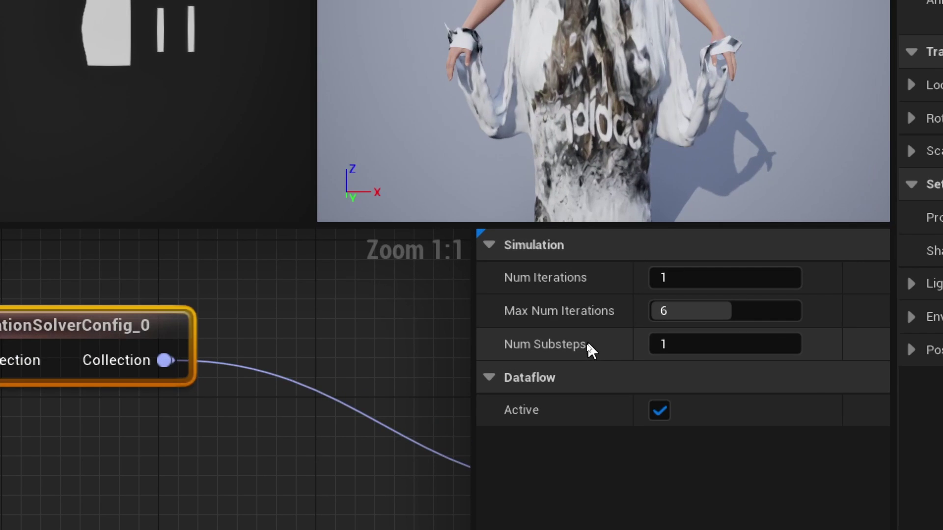
pyautogui.click(679, 343)
pyautogui.write('5')
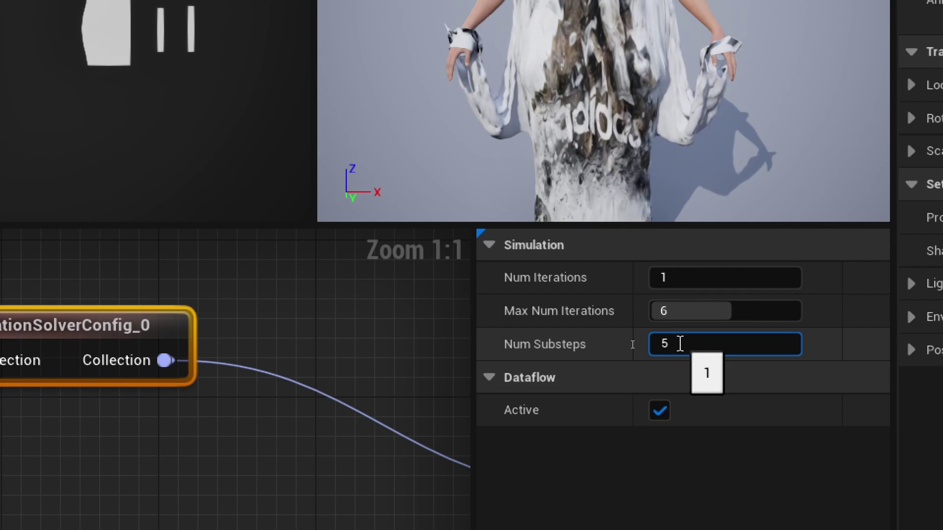
pyautogui.press('Return')
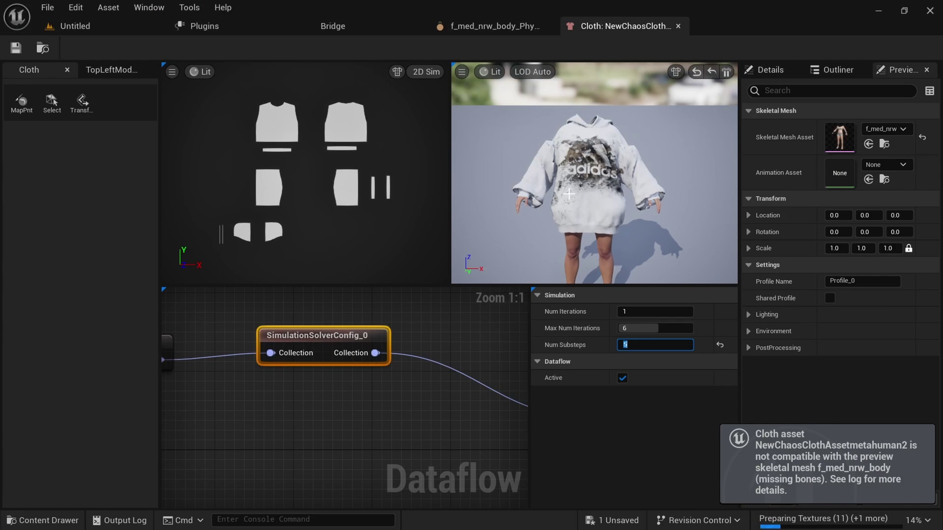
# - Compare the hoodie's drape at 1 and 5 substeps in the preview, leaving it at 5
pyautogui.moveTo(569, 194)
pyautogui.mouseDown()
pyautogui.moveTo(608, 190)
pyautogui.moveTo(584, 187)
pyautogui.moveTo(559, 203)
pyautogui.mouseUp()
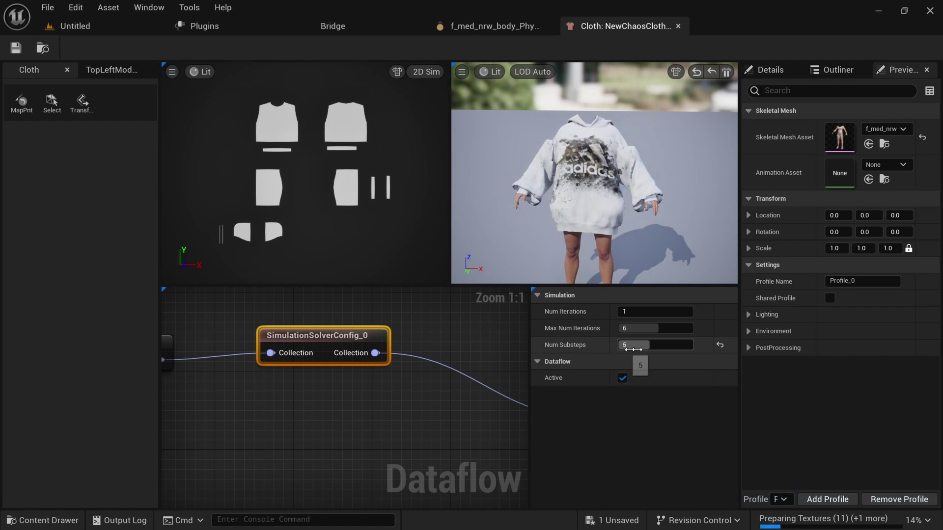
pyautogui.moveTo(626, 246); pyautogui.dragTo(613, 251)
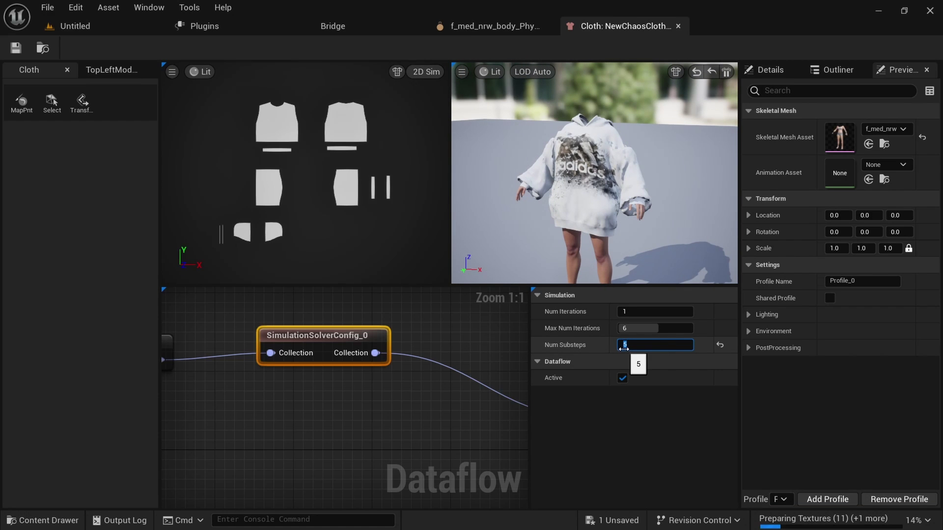
pyautogui.press('Return')
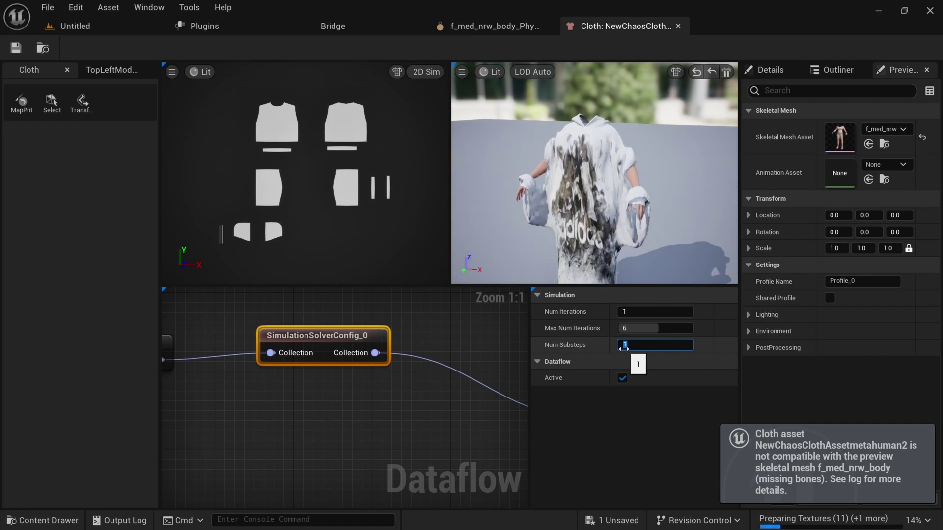
pyautogui.write('5')
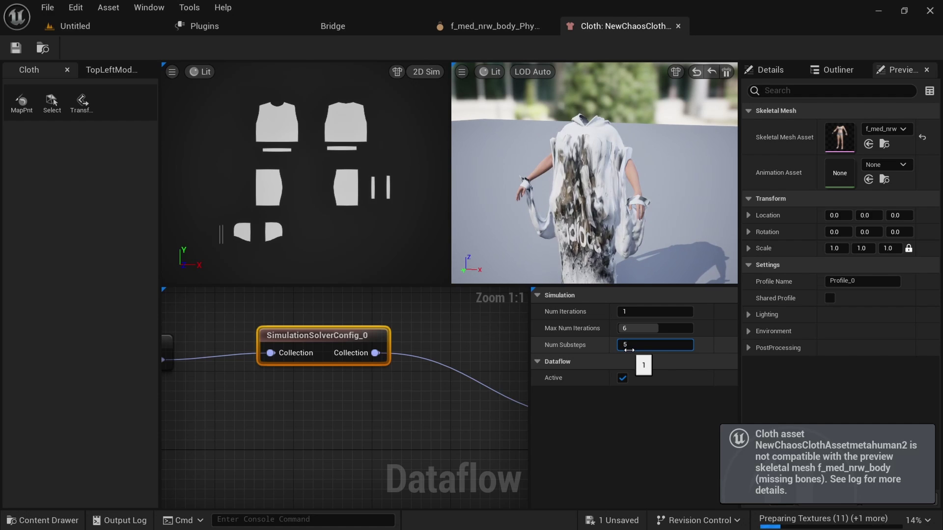
pyautogui.press('Return')
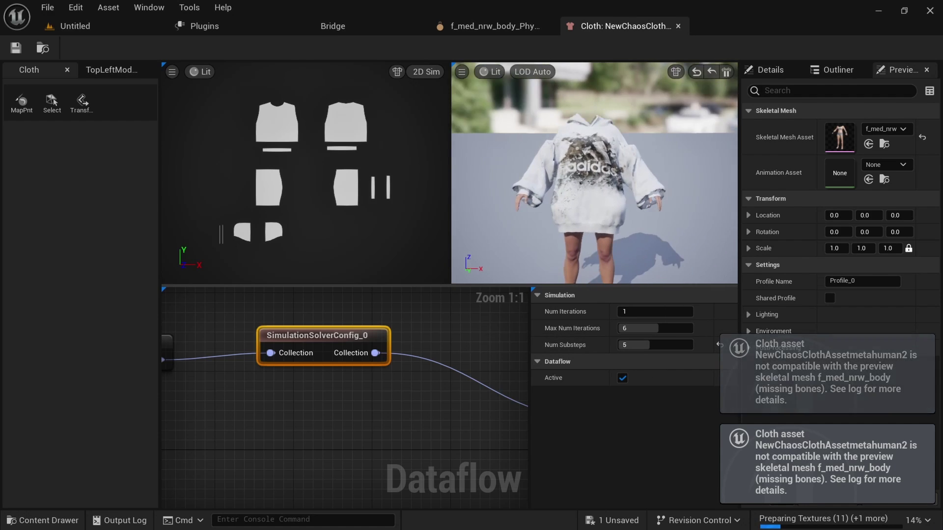
pyautogui.scroll(3, 583, 211)
pyautogui.moveTo(583, 210); pyautogui.dragTo(447, 213)
pyautogui.moveTo(491, 203); pyautogui.dragTo(564, 204)
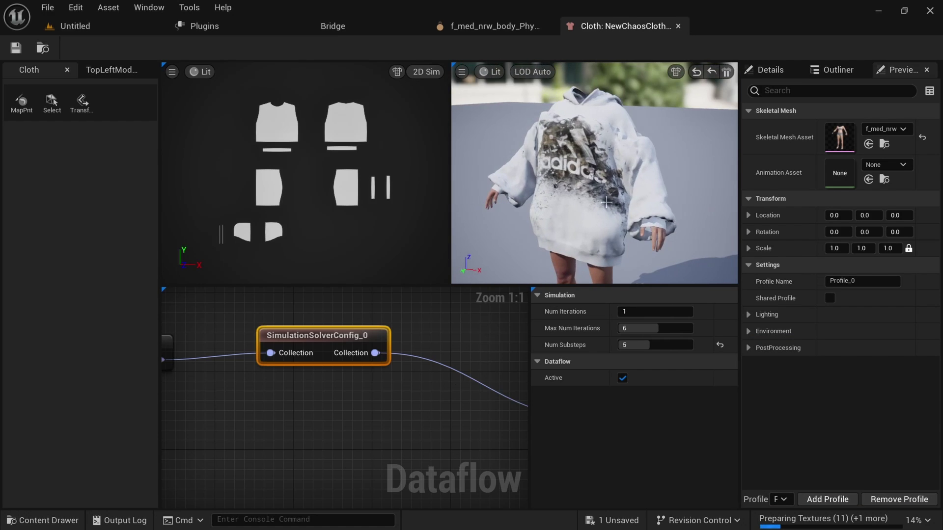
pyautogui.moveTo(441, 400); pyautogui.dragTo(108, 406, button='right')
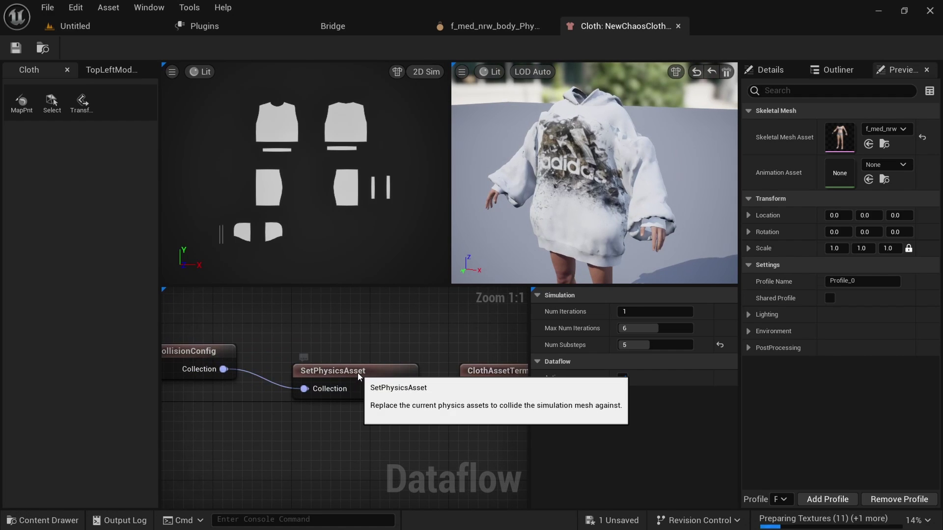
# - Browse from SetPhysicsAsset to f_med_nrw_body_Physics and open it in its asset editor
pyautogui.click(357, 372)
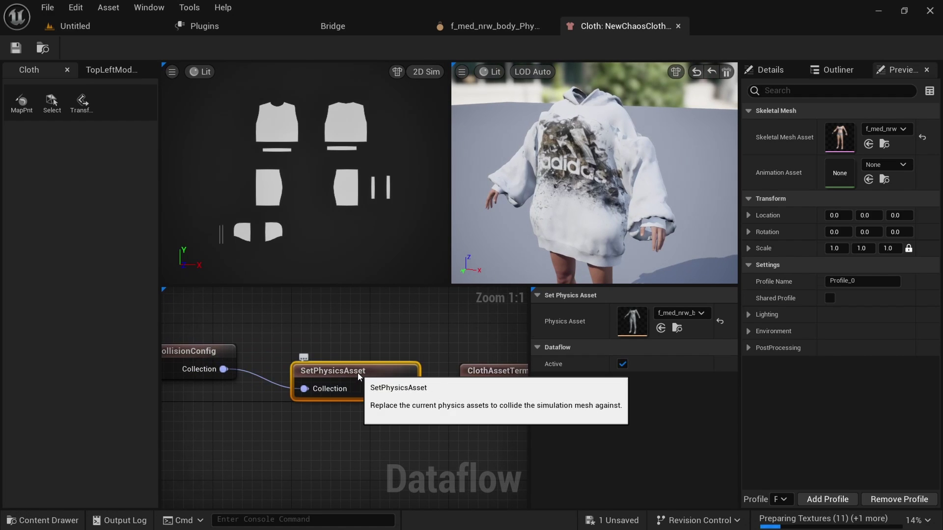
pyautogui.click(676, 329)
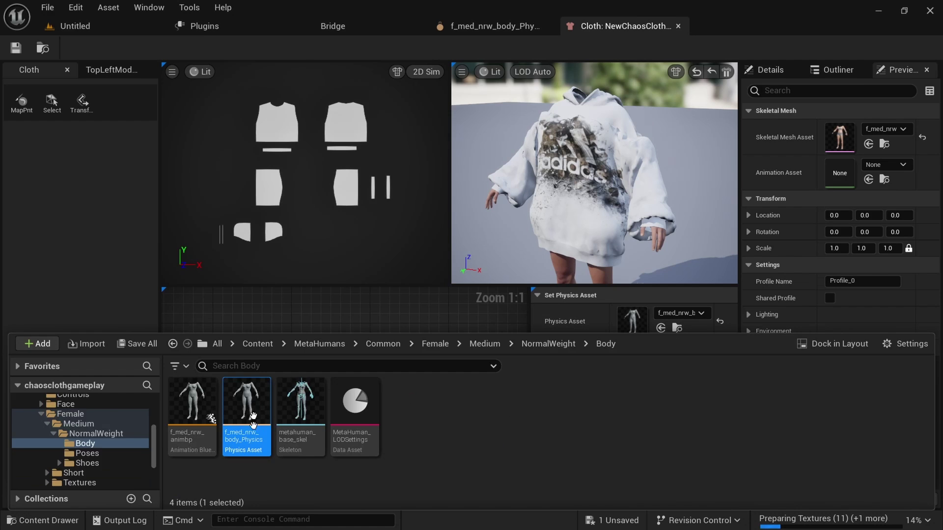
pyautogui.click(505, 28)
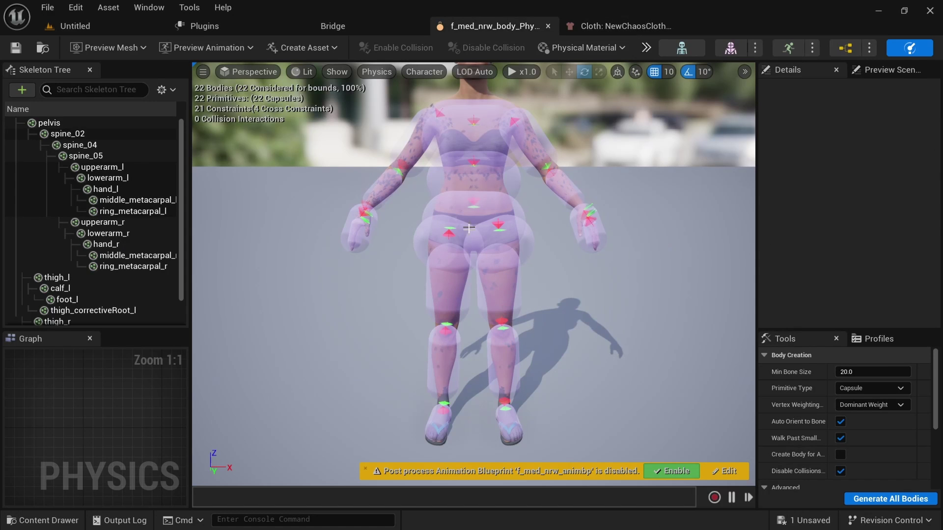
# - Inspect the physics asset bodies and pause the hoodie's cloth simulation preview
pyautogui.moveTo(469, 227); pyautogui.dragTo(467, 206, button='right')
pyautogui.moveTo(508, 258)
pyautogui.keyDown('alt'); pyautogui.mouseDown()
pyautogui.moveTo(435, 259)
pyautogui.moveTo(511, 257)
pyautogui.mouseUp(); pyautogui.keyUp('alt')
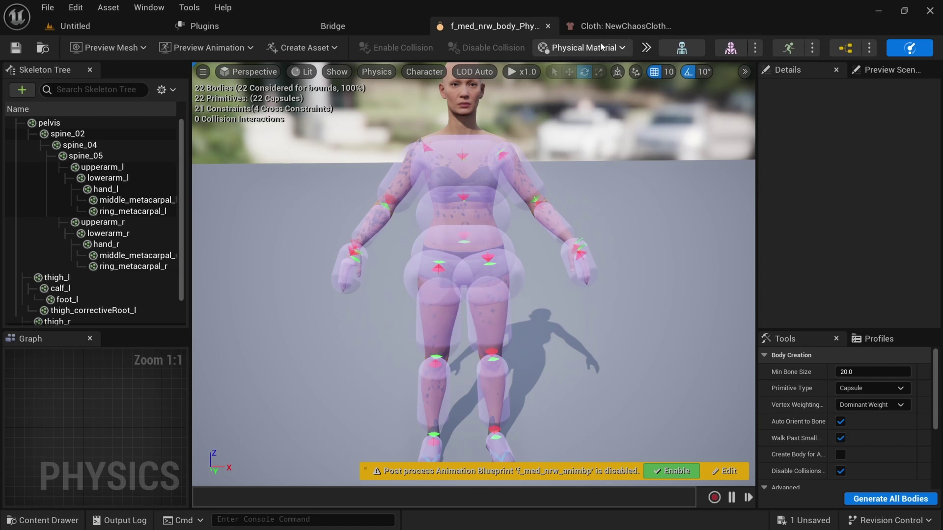
pyautogui.click(609, 27)
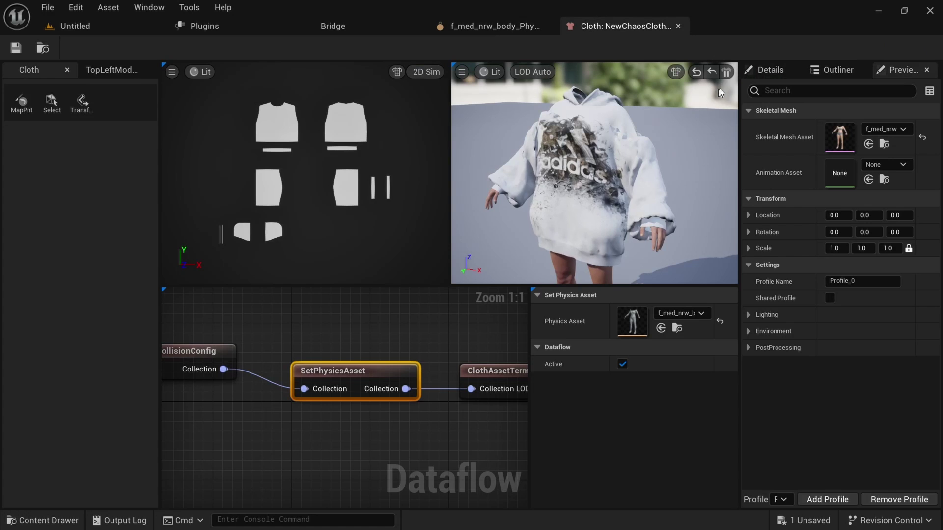
pyautogui.click(726, 74)
pyautogui.click(440, 27)
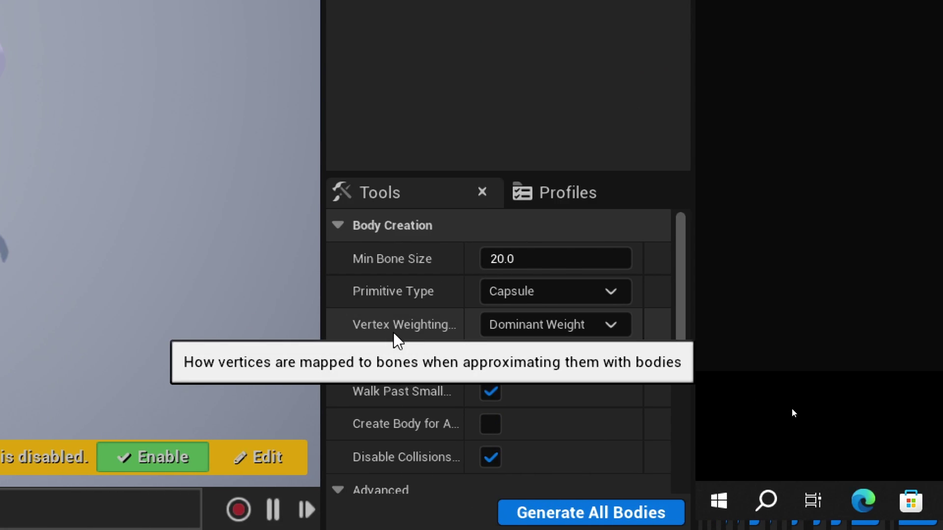
# - Set Primitive Type to Single Convex Hull, Min Bone Size 5.0 and Max Hull Verts 42
pyautogui.click(564, 300)
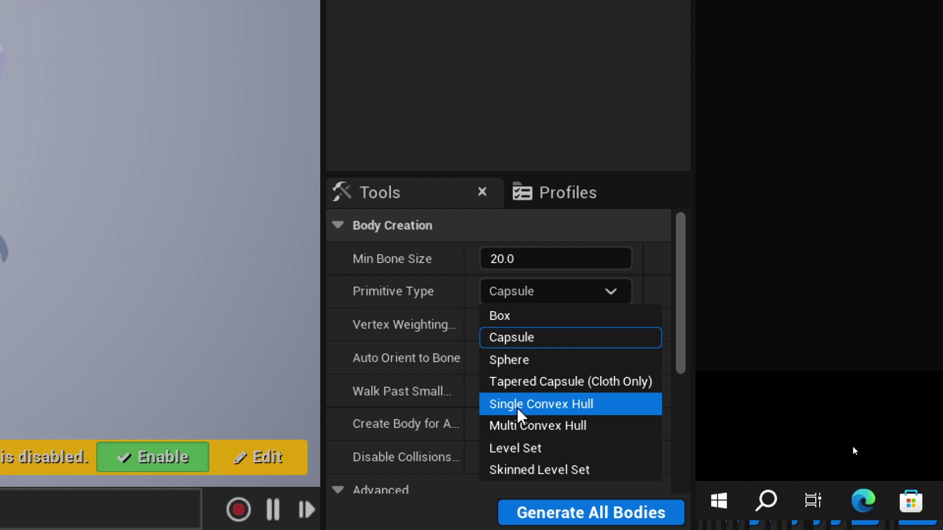
pyautogui.click(559, 407)
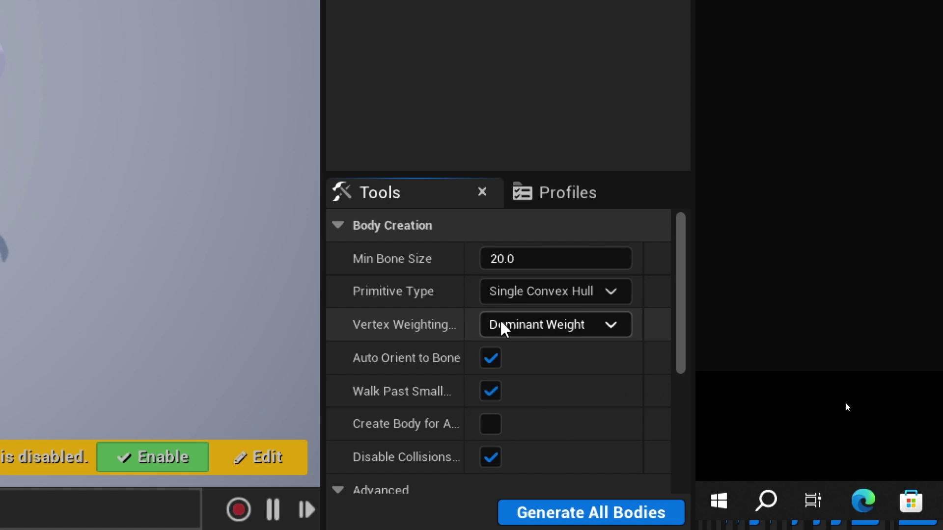
pyautogui.scroll(-3, 422, 362)
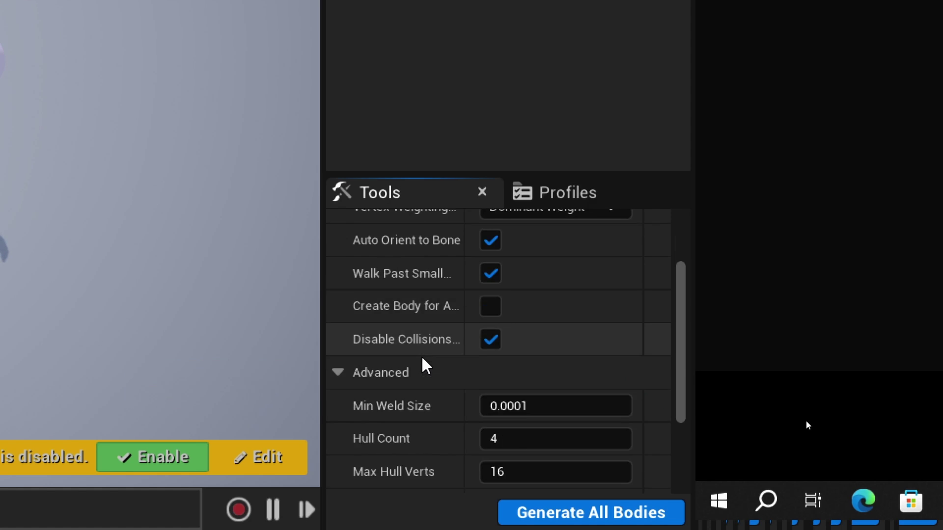
pyautogui.scroll(3, 423, 364)
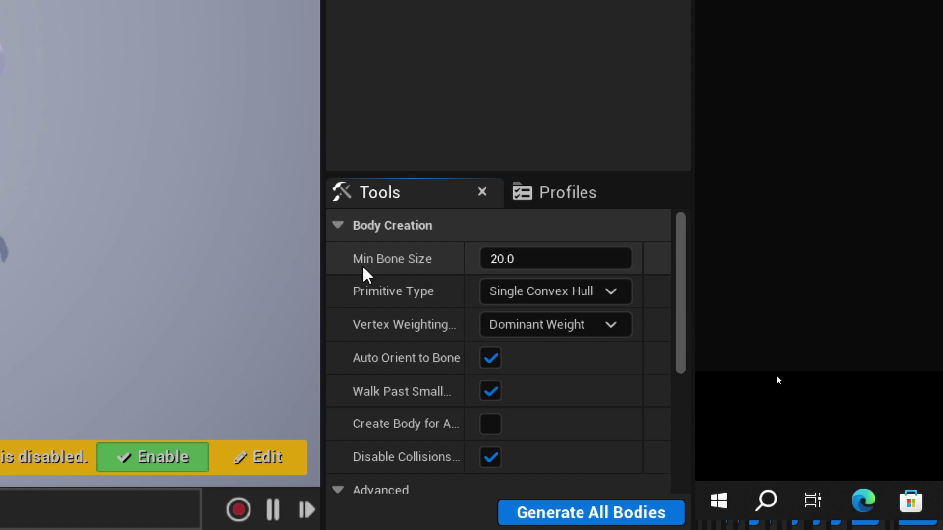
pyautogui.click(503, 259)
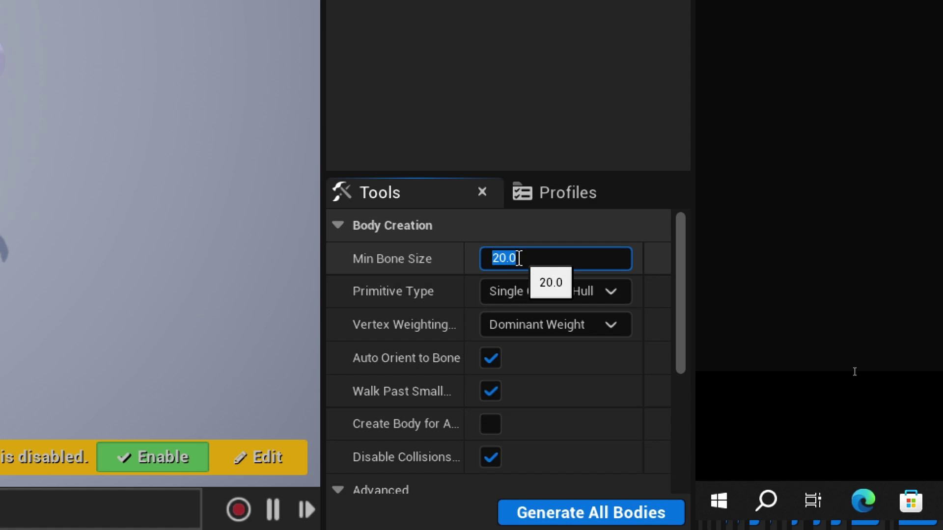
pyautogui.write('5')
pyautogui.press('Return')
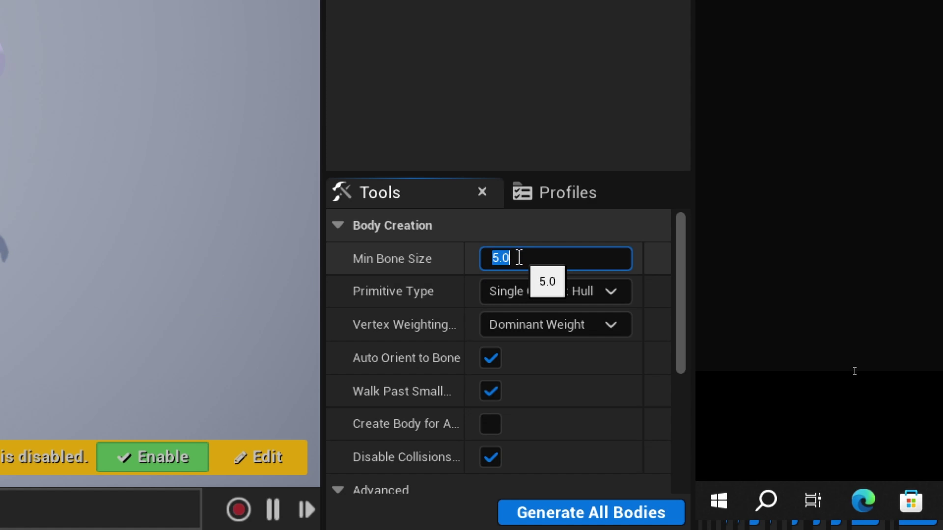
pyautogui.scroll(-4, 496, 368)
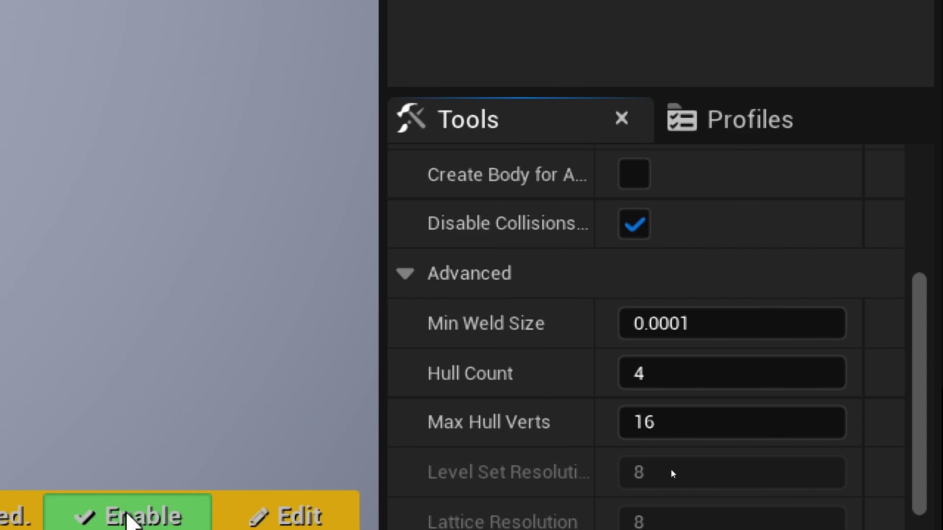
pyautogui.moveTo(530, 436)
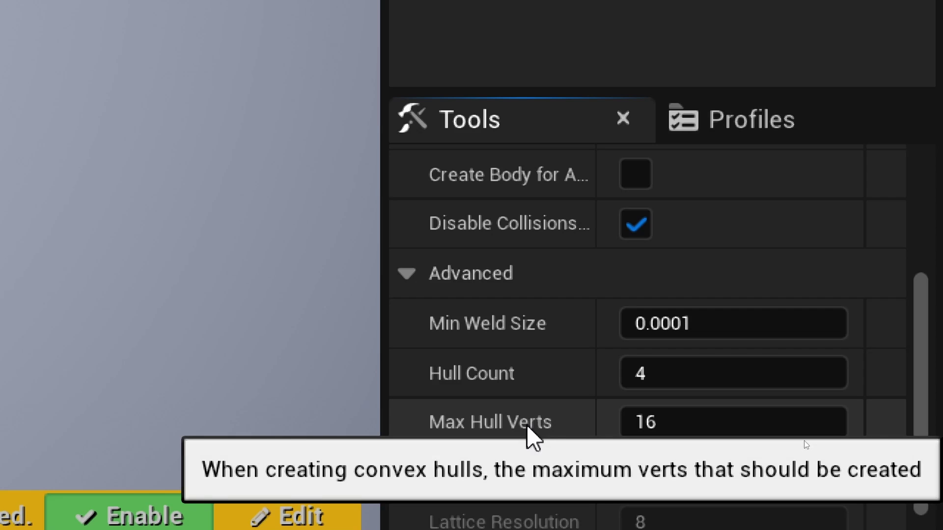
pyautogui.click(665, 435)
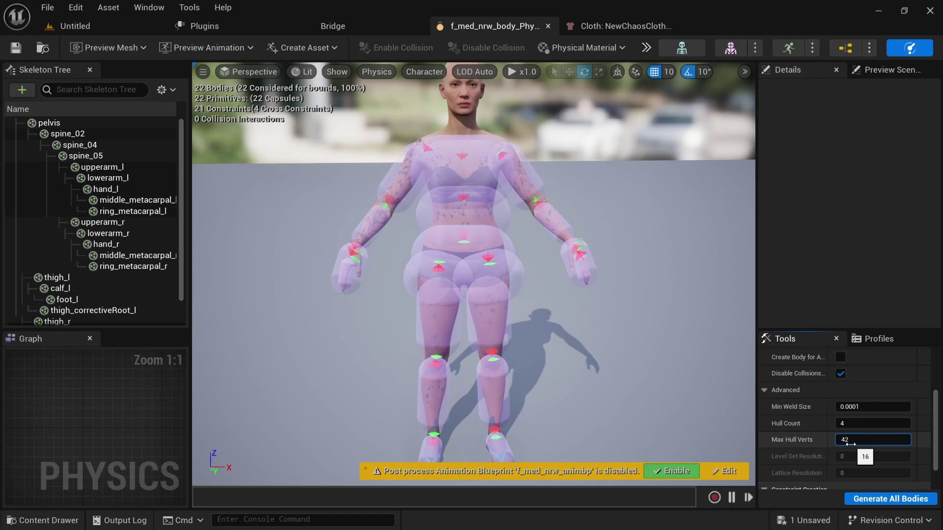
pyautogui.press('Return')
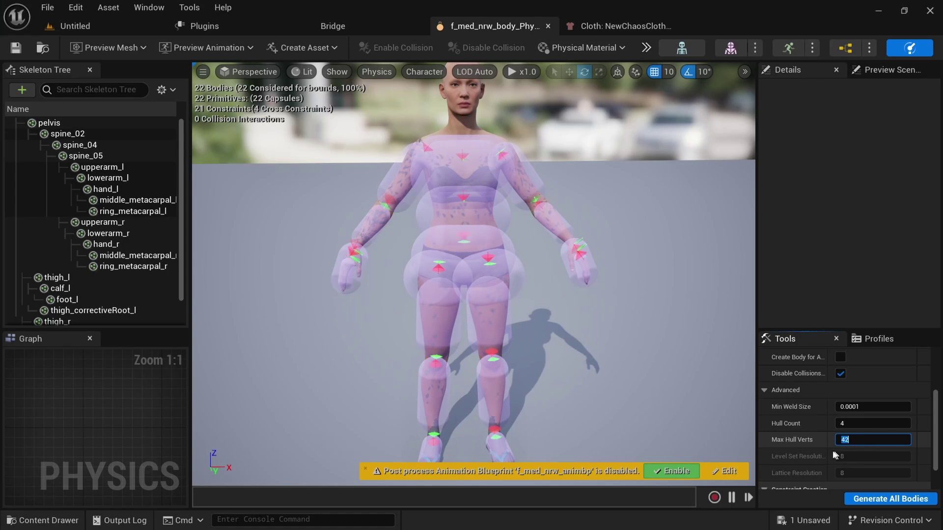
# - Generate All Bodies to get 67 convex-hull bodies, inspect them, and save the physics asset
pyautogui.click(879, 499)
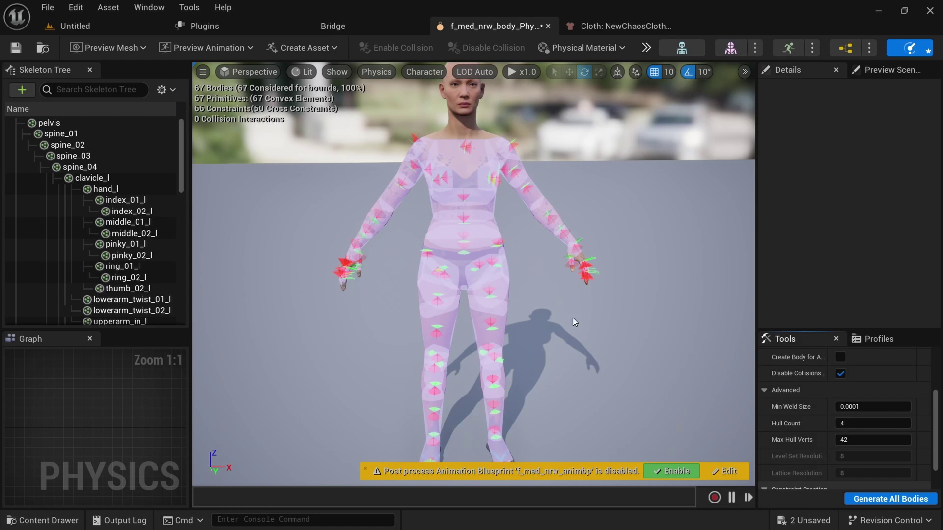
pyautogui.moveTo(572, 317); pyautogui.dragTo(707, 327)
pyautogui.click(16, 48)
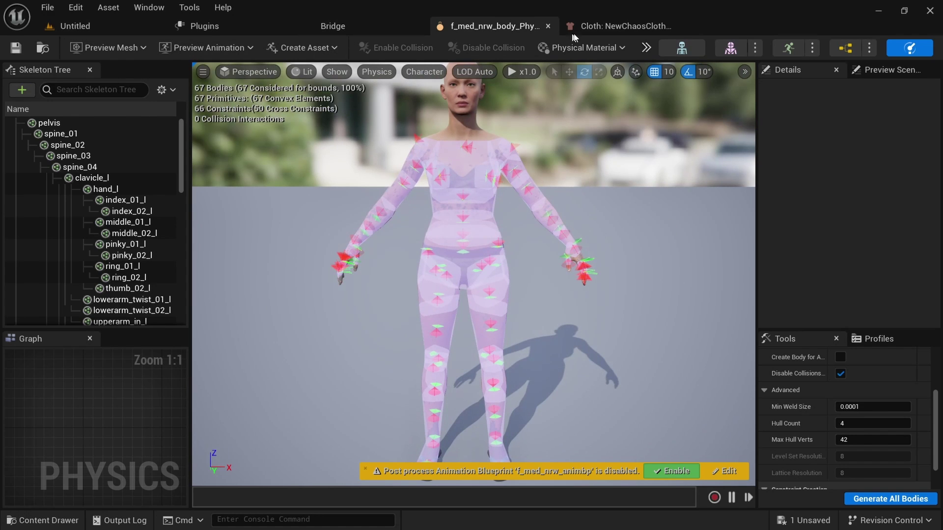
# - In NewChaosCloth, resume and hard-reset the hoodie simulation, then save with Ctrl+S
pyautogui.click(607, 27)
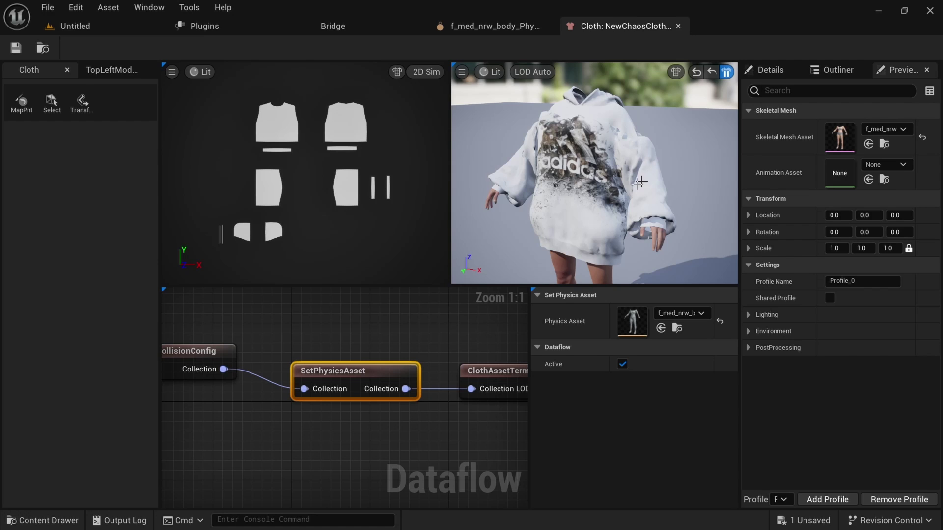
pyautogui.moveTo(641, 181); pyautogui.dragTo(593, 179)
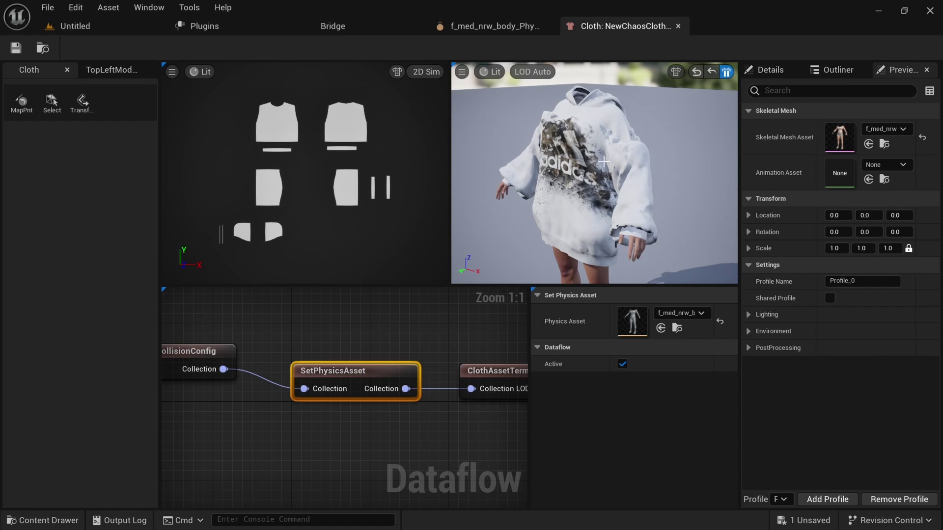
pyautogui.moveTo(603, 161); pyautogui.dragTo(612, 154)
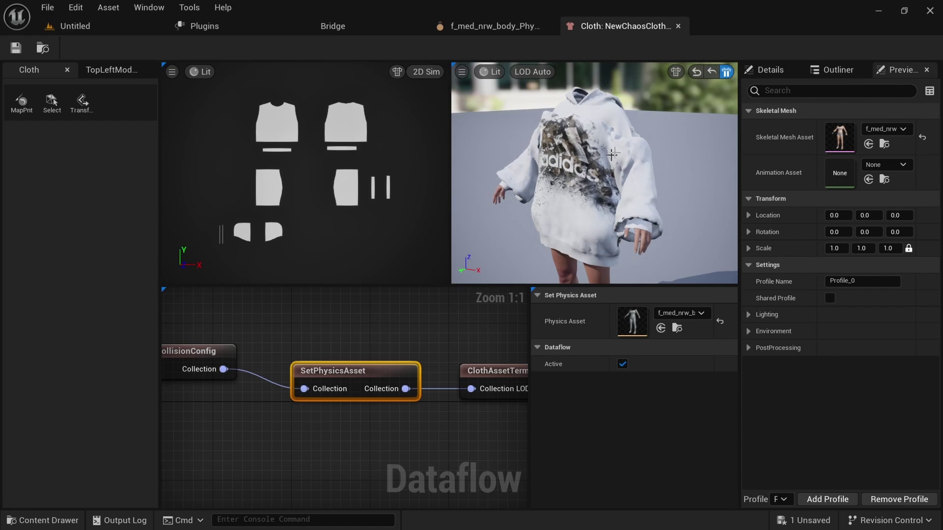
pyautogui.click(725, 72)
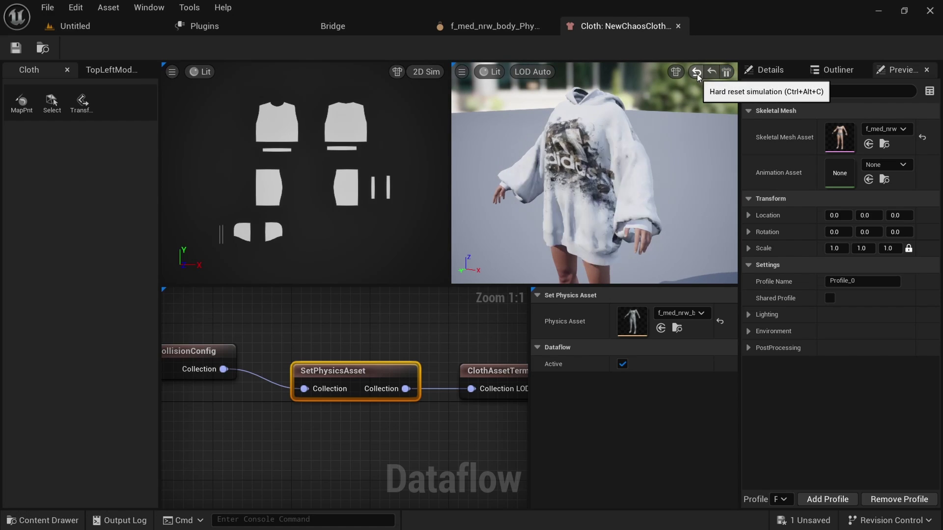
pyautogui.click(696, 73)
pyautogui.moveTo(565, 213)
pyautogui.mouseDown()
pyautogui.moveTo(508, 214)
pyautogui.moveTo(616, 215)
pyautogui.moveTo(564, 215)
pyautogui.mouseUp()
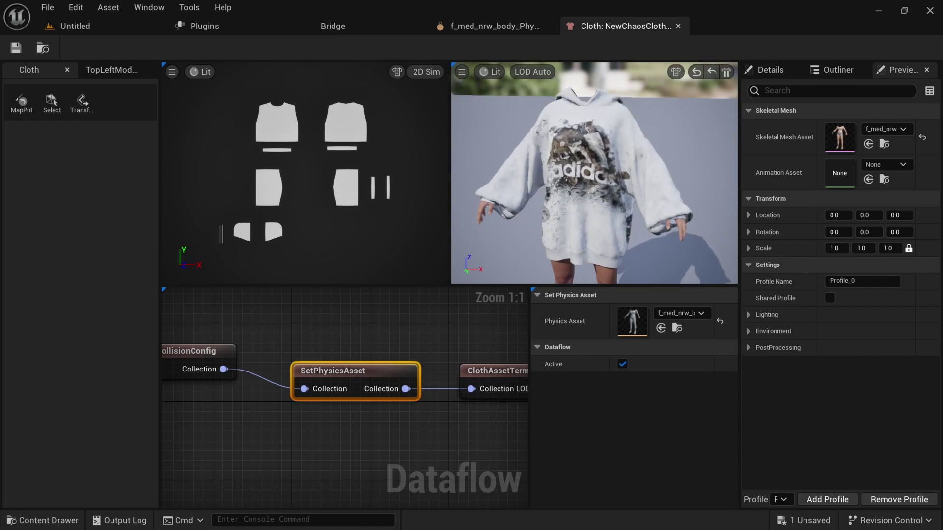
pyautogui.moveTo(564, 214)
pyautogui.mouseDown()
pyautogui.moveTo(635, 207)
pyautogui.moveTo(560, 209)
pyautogui.moveTo(568, 213)
pyautogui.mouseUp()
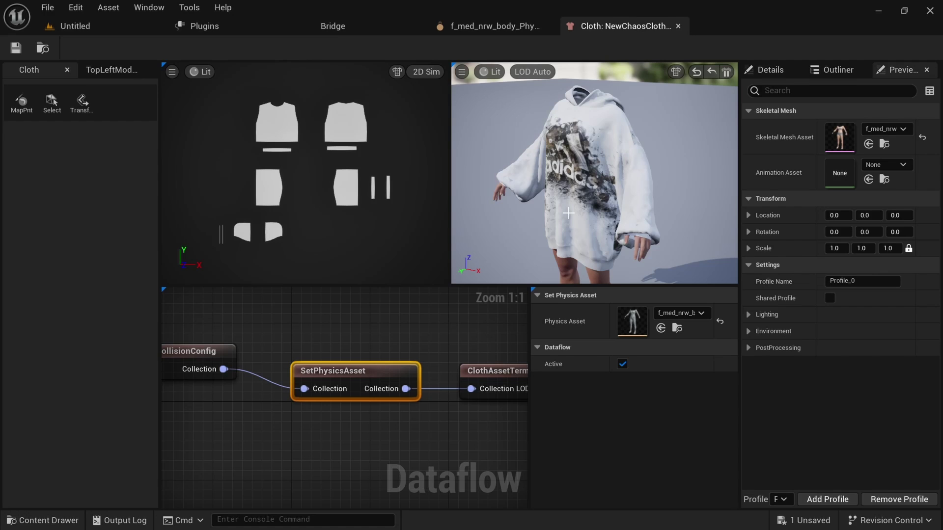
pyautogui.hotkey('ctrl', 's')
# - Pan through the Dataflow graph reviewing collision, solver, damping, spring and AddWeightMap nodes
pyautogui.scroll(-1, 339, 429)
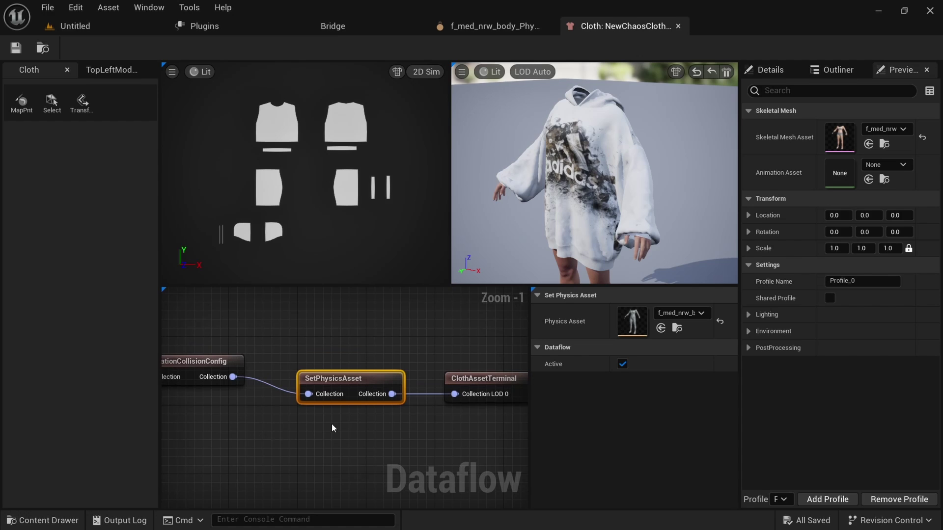
pyautogui.moveTo(331, 423); pyautogui.dragTo(425, 421, button='right')
pyautogui.scroll(-2, 364, 422)
pyautogui.moveTo(362, 419); pyautogui.dragTo(473, 407, button='right')
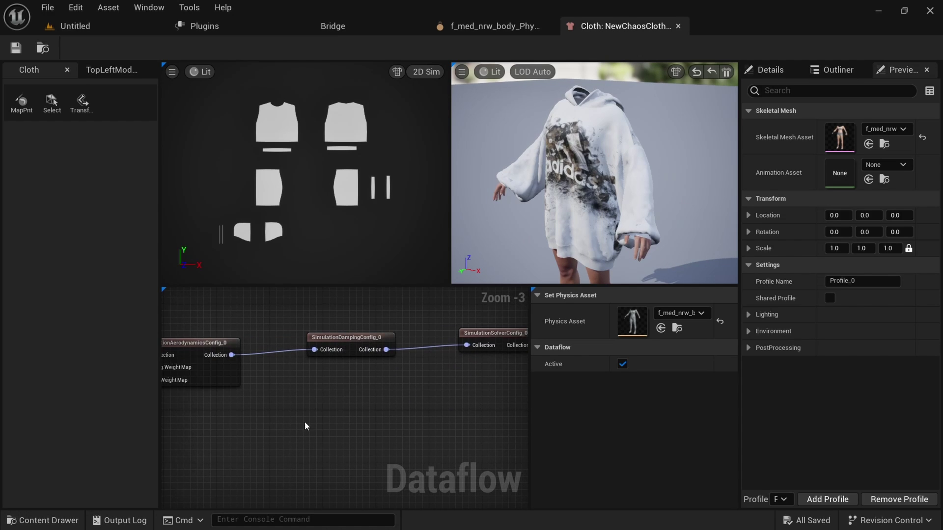
pyautogui.moveTo(304, 421); pyautogui.dragTo(459, 419, button='right')
pyautogui.moveTo(294, 424); pyautogui.dragTo(444, 415, button='right')
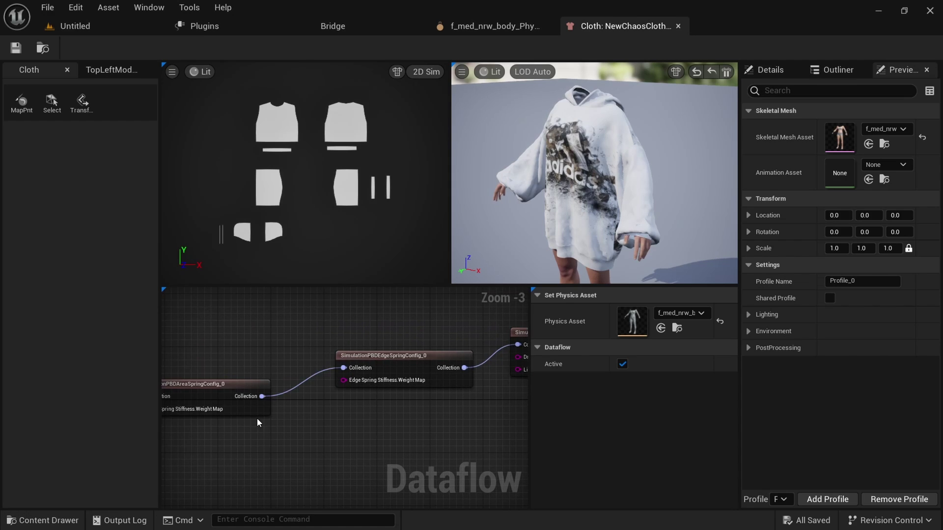
pyautogui.moveTo(257, 418)
pyautogui.mouseDown(button='right')
pyautogui.moveTo(320, 414)
pyautogui.moveTo(459, 379)
pyautogui.mouseUp(button='right')
pyautogui.moveTo(326, 427); pyautogui.dragTo(494, 386, button='right')
pyautogui.moveTo(324, 390); pyautogui.dragTo(446, 400, button='right')
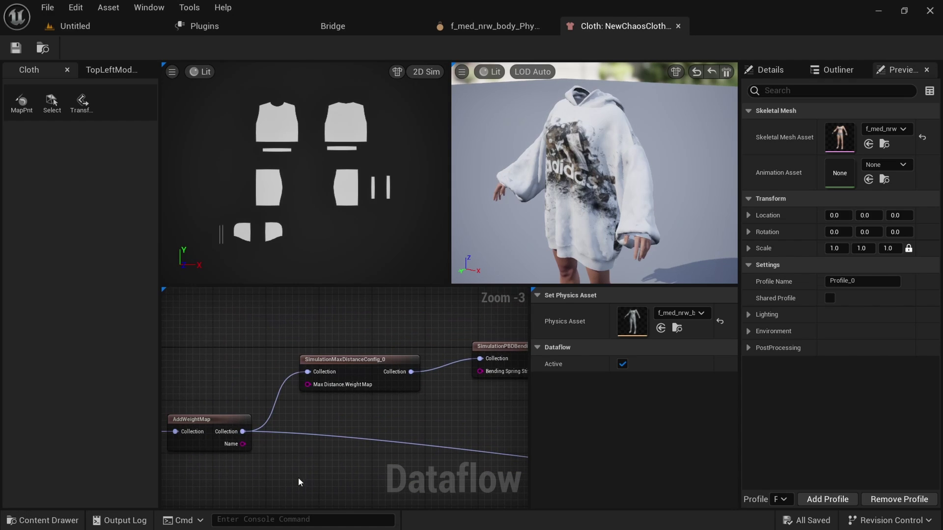
pyautogui.moveTo(299, 482); pyautogui.dragTo(334, 433, button='right')
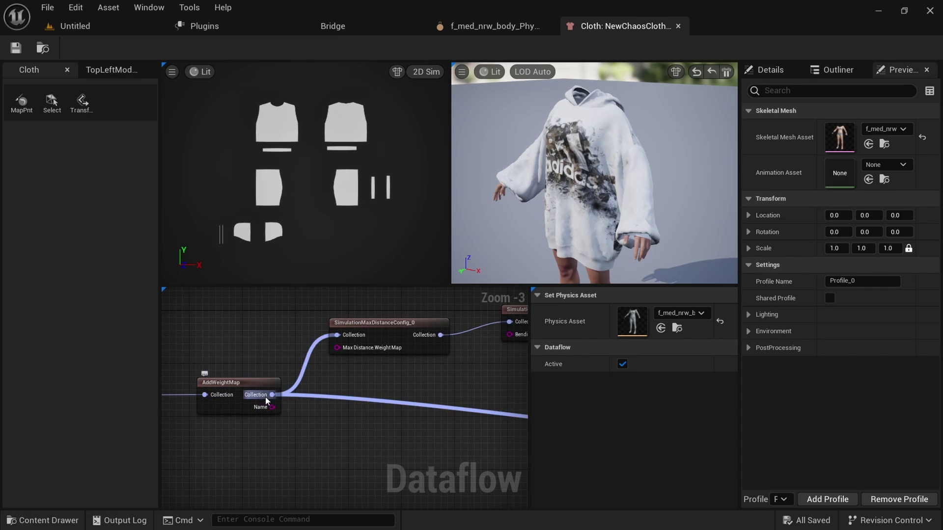
pyautogui.moveTo(464, 391); pyautogui.dragTo(314, 408, button='right')
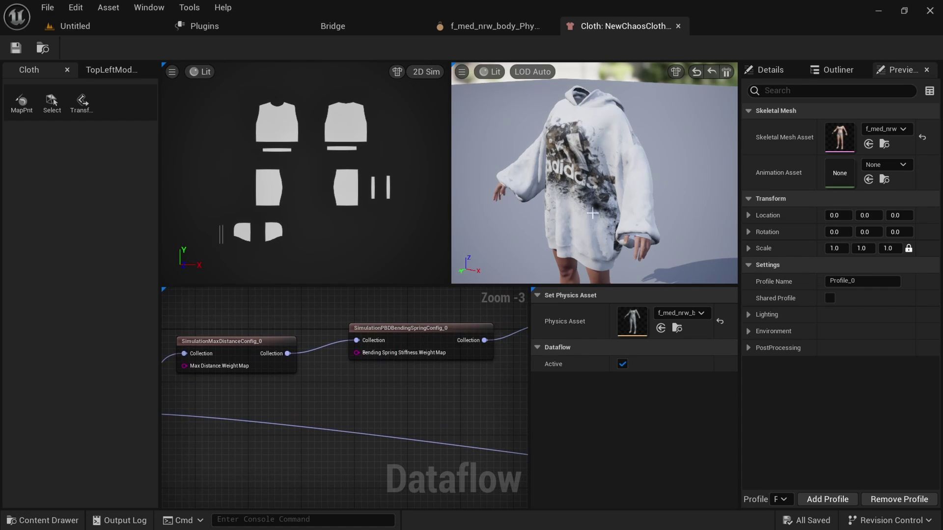
# - View the hoodie from the front and the aerodynamics nodes, then return to the Untitled level
pyautogui.moveTo(579, 196); pyautogui.dragTo(546, 198)
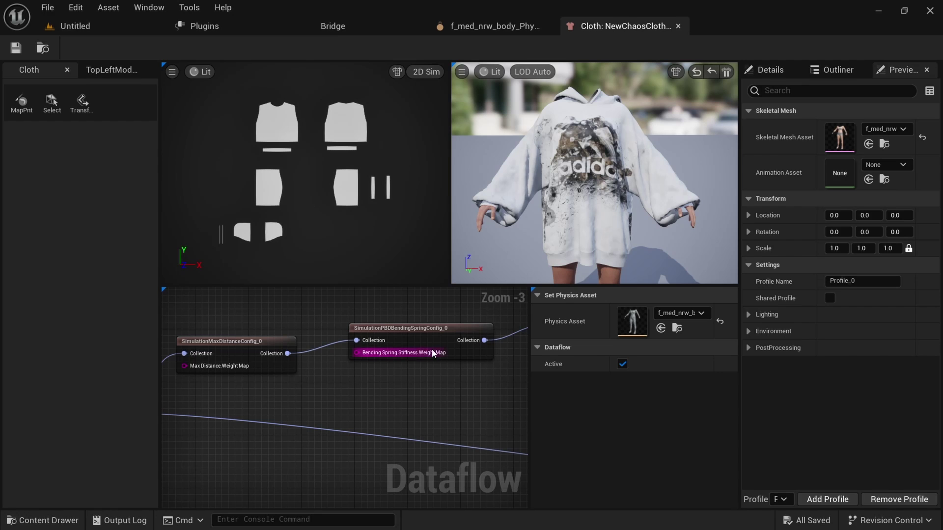
pyautogui.moveTo(486, 390); pyautogui.dragTo(241, 461, button='right')
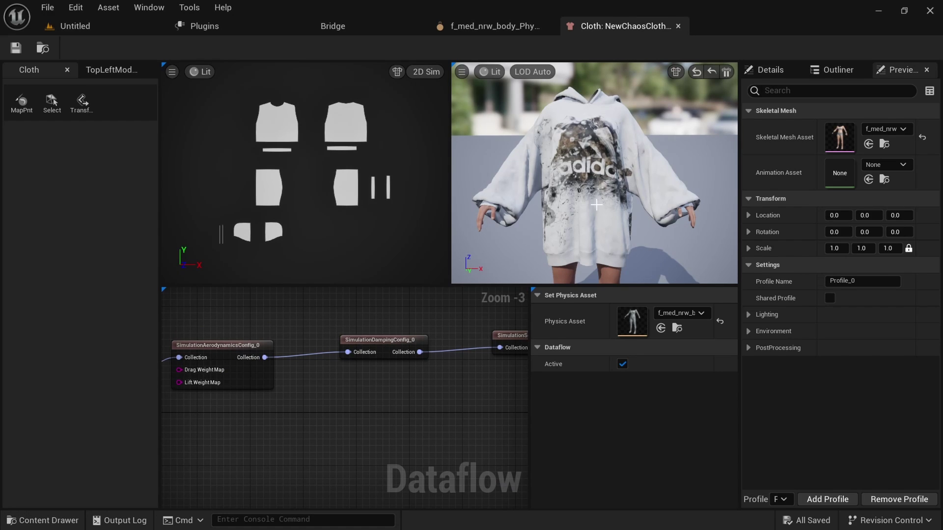
pyautogui.click(96, 25)
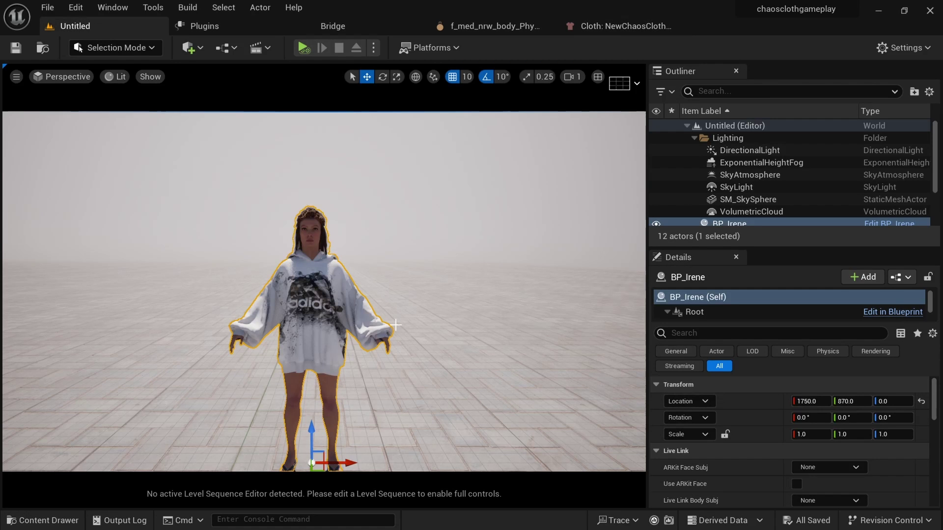
# - Select the BP_Irene character in the Outliner
pyautogui.scroll(3, 296, 333)
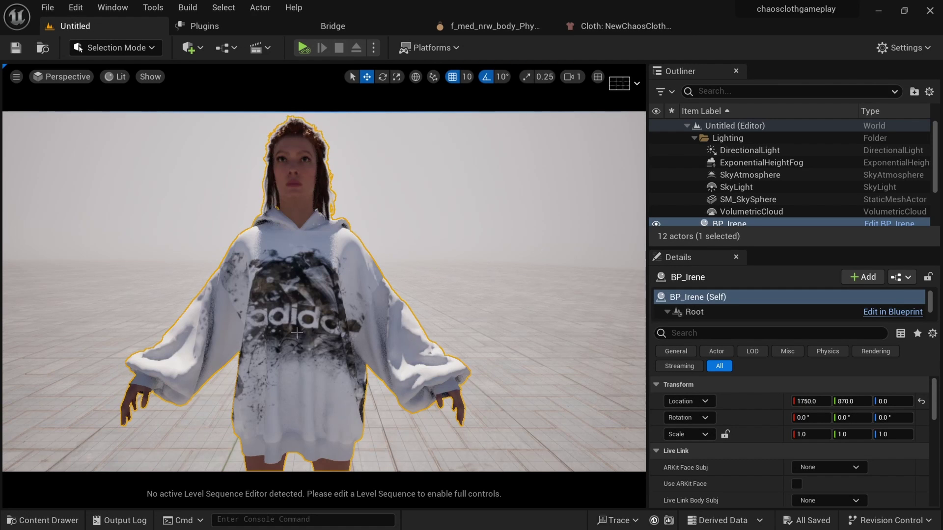
pyautogui.scroll(5, 300, 337)
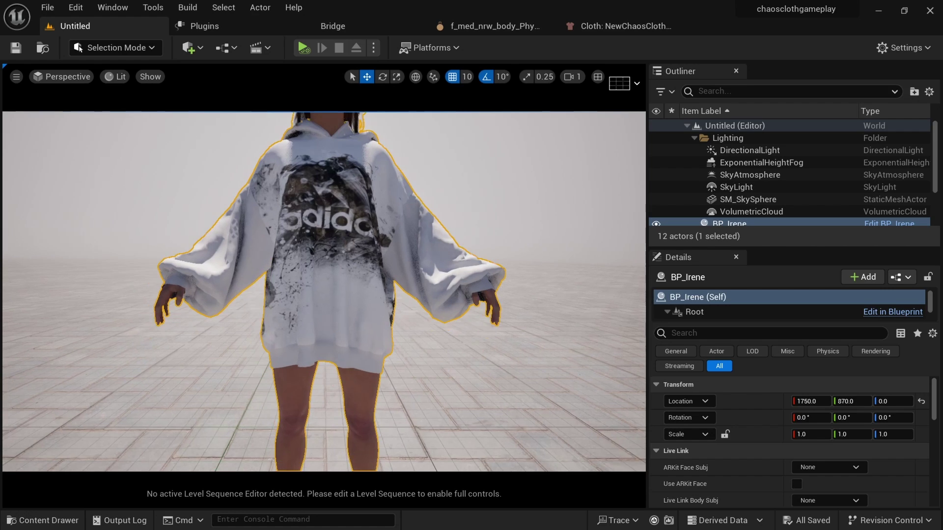
pyautogui.moveTo(301, 337); pyautogui.dragTo(275, 289, button='middle')
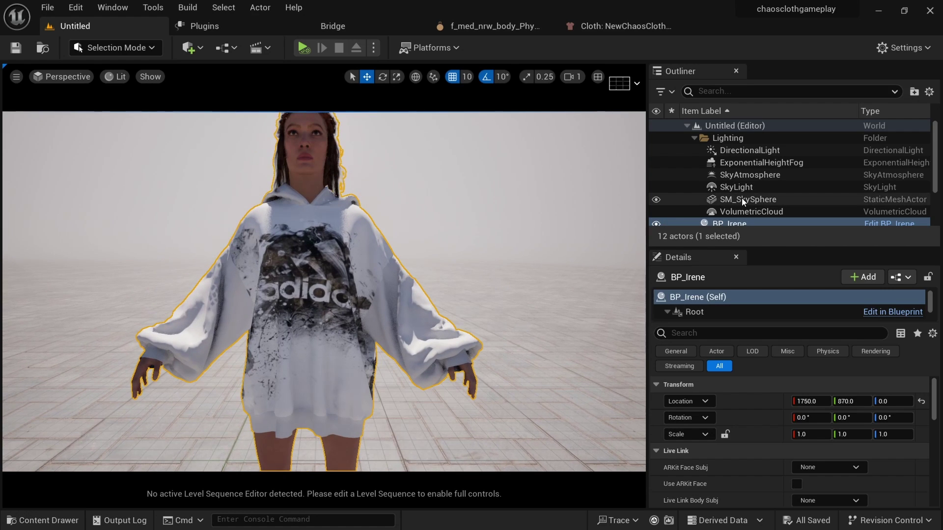
pyautogui.scroll(-1, 741, 199)
pyautogui.scroll(-2, 716, 201)
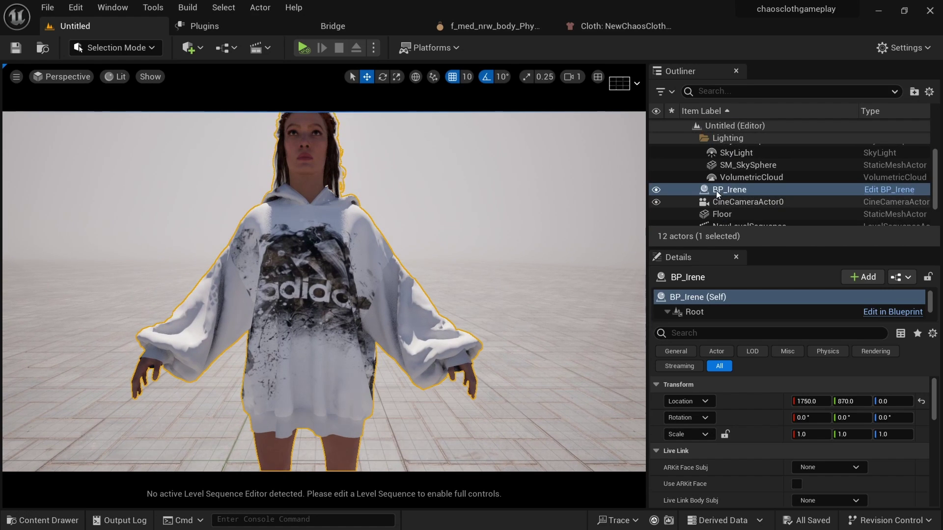
pyautogui.click(720, 179)
pyautogui.click(712, 188)
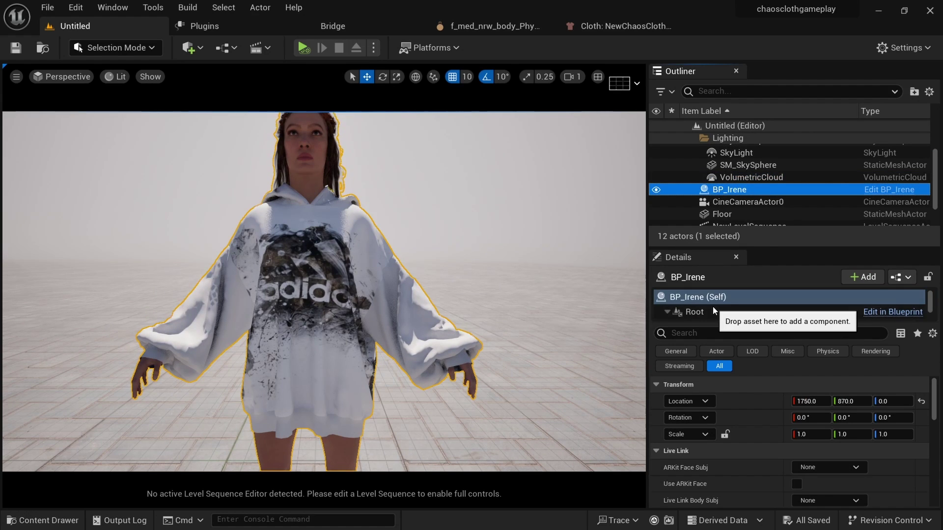
# - Add a Chaos Cloth Component (ChaosCloth1) to BP_Irene by searching 'cloth'
pyautogui.click(856, 278)
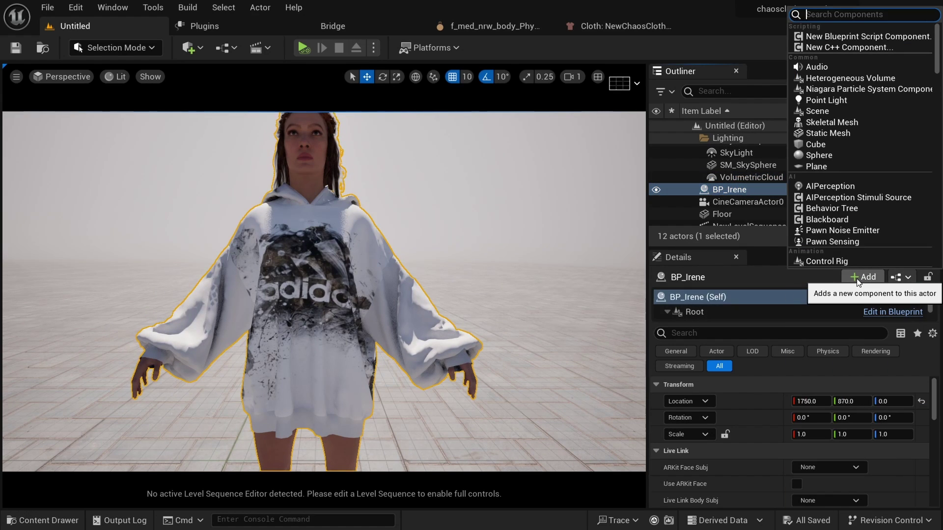
pyautogui.write('clot')
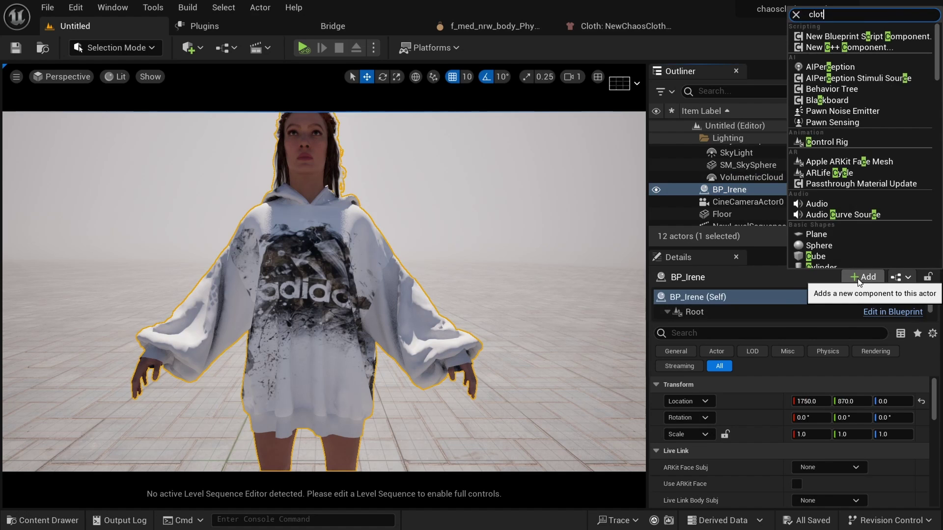
pyautogui.write('h')
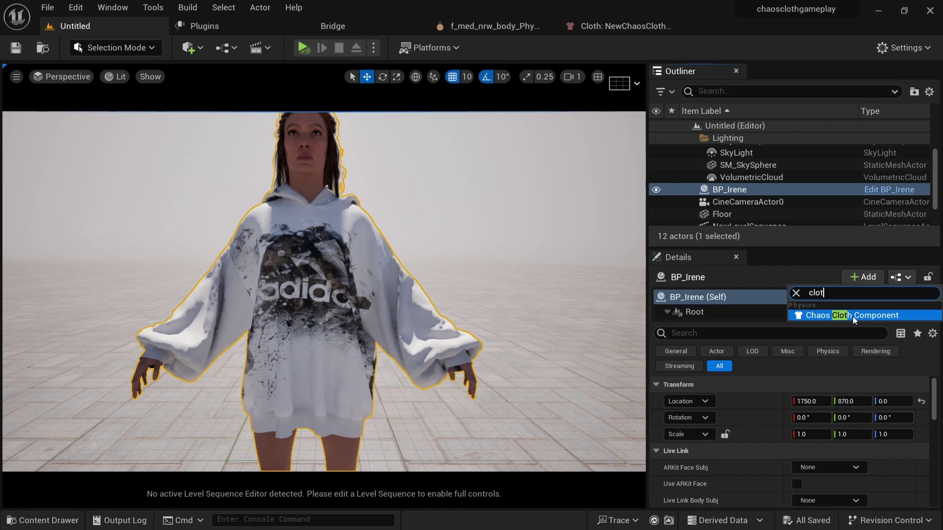
pyautogui.click(812, 314)
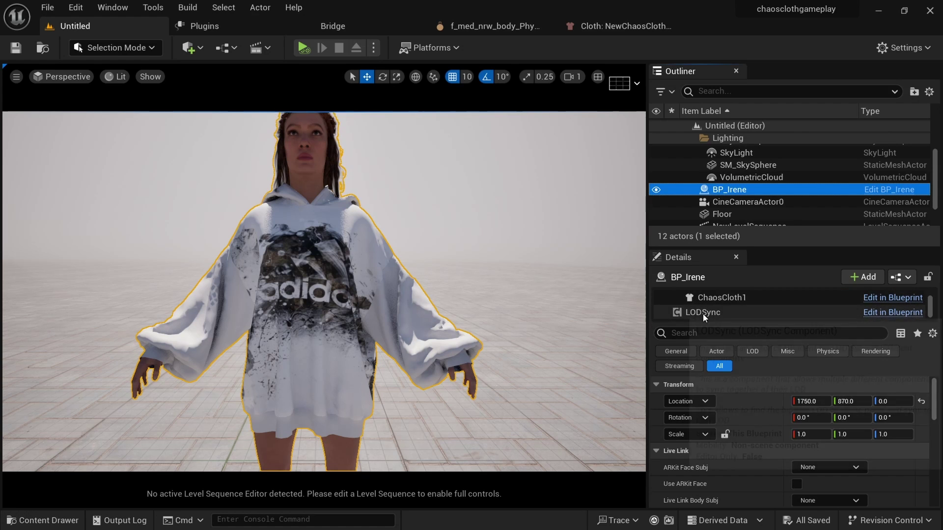
pyautogui.click(725, 296)
pyautogui.scroll(-5, 762, 438)
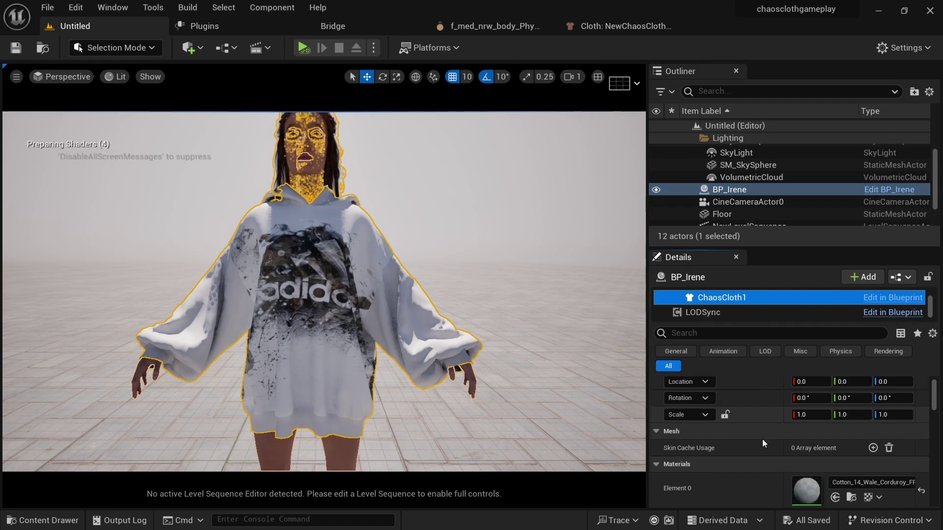
pyautogui.scroll(-6, 760, 461)
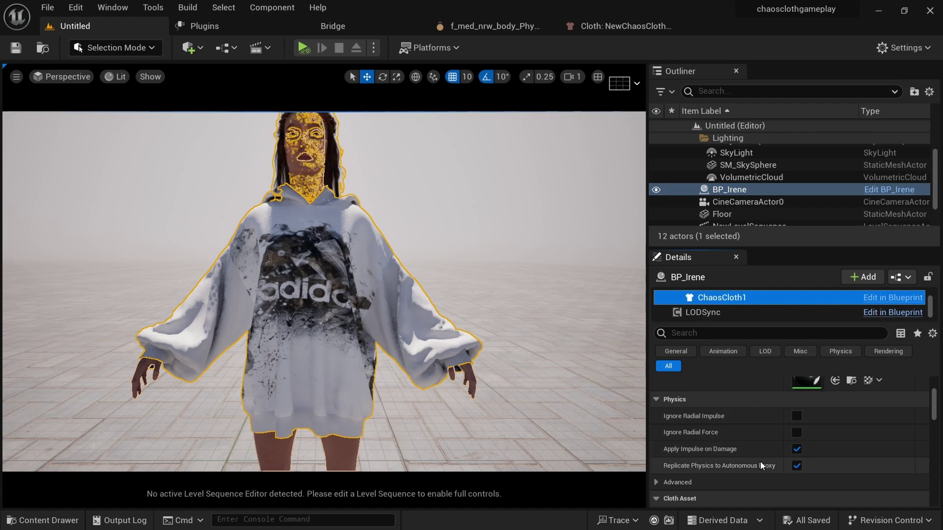
pyautogui.scroll(-1, 760, 461)
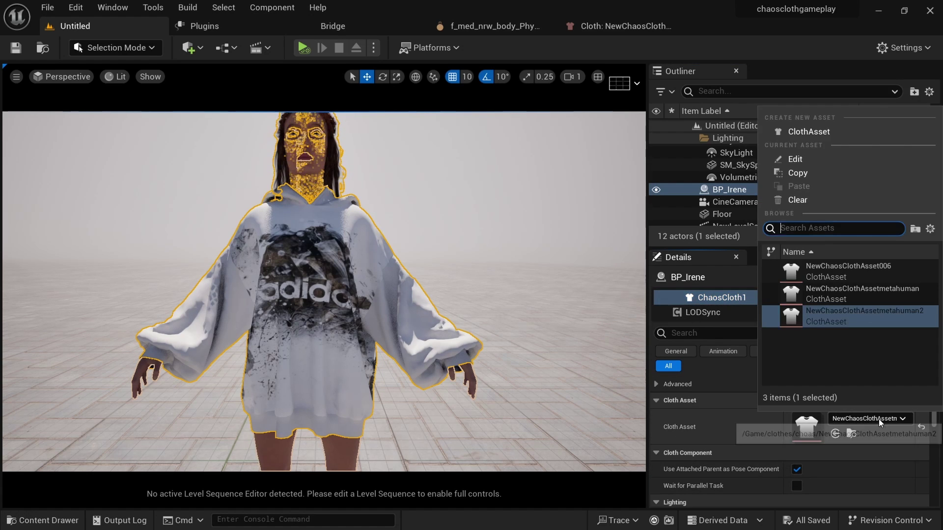
# - Confirm ChaosCloth1 uses the NewChaosClothAssetmetahuman2 cloth asset and reselect BP_Irene
pyautogui.click(878, 419)
pyautogui.click(879, 420)
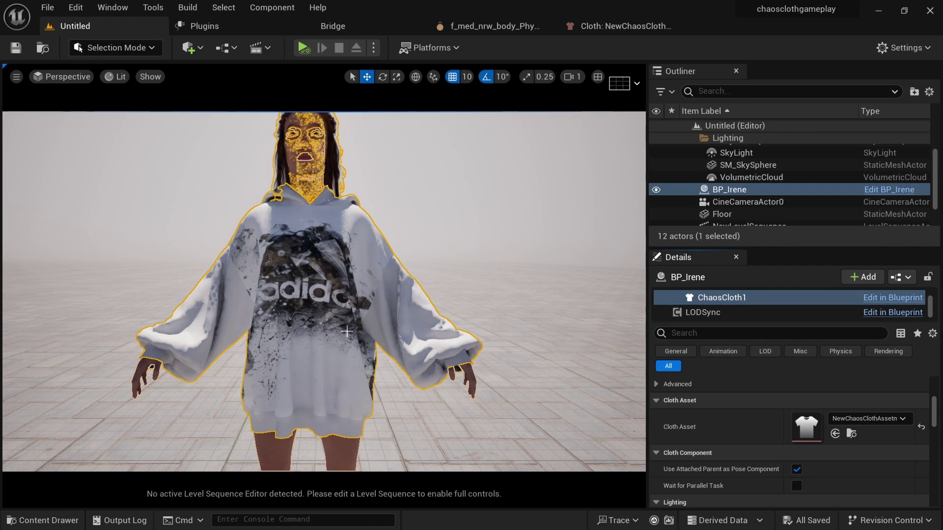
pyautogui.click(368, 257)
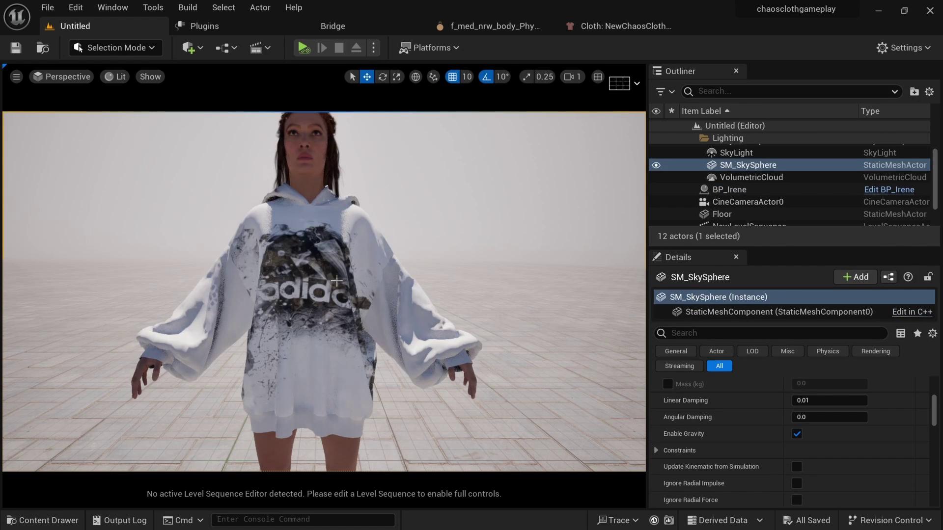
pyautogui.click(315, 279)
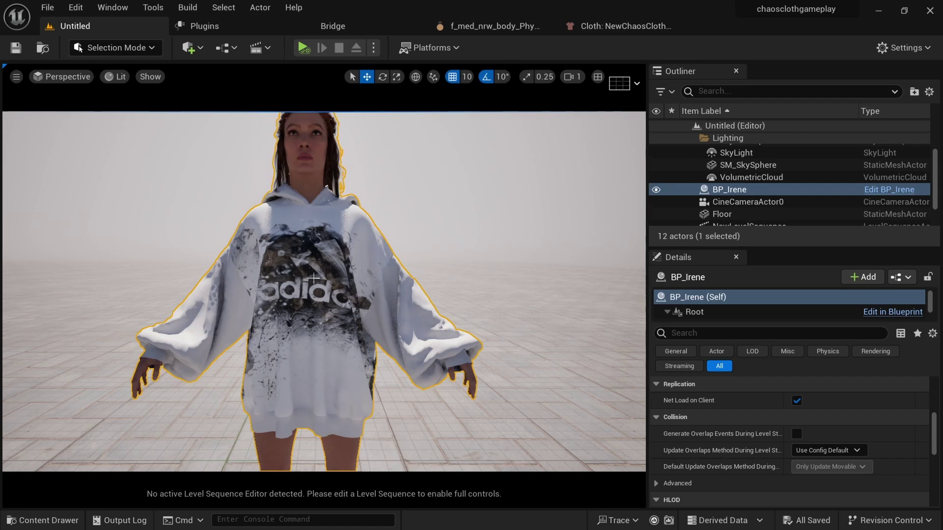
pyautogui.hotkey('alt', 'Tab')
pyautogui.hotkey('alt', 'Tab')
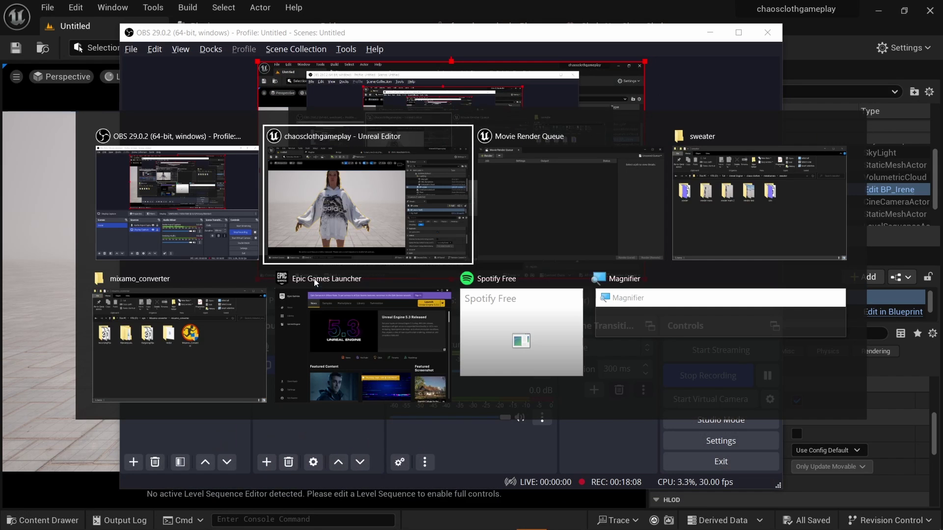
# - Launch Mixamo_Converter from the mixamo_converter folder and allow it at the UAC prompt
pyautogui.click(189, 319)
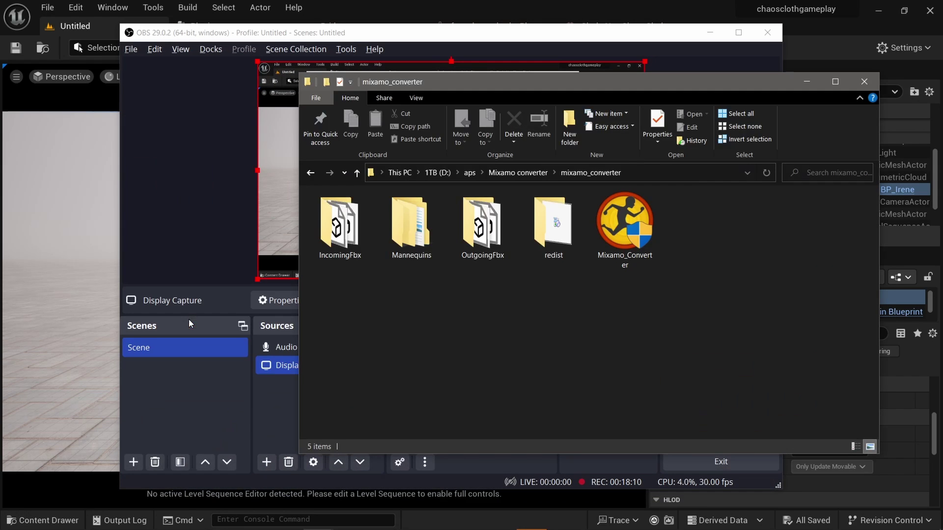
pyautogui.doubleClick(631, 234)
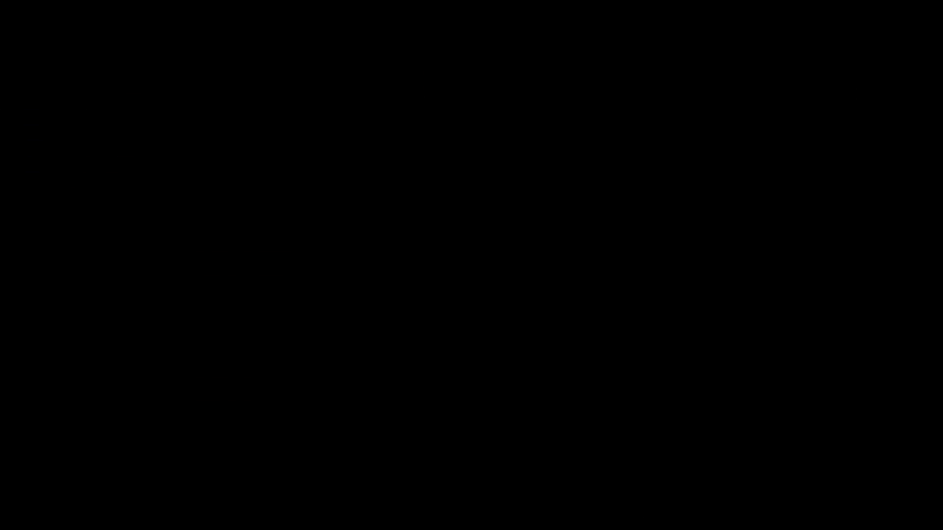
pyautogui.click(537, 300)
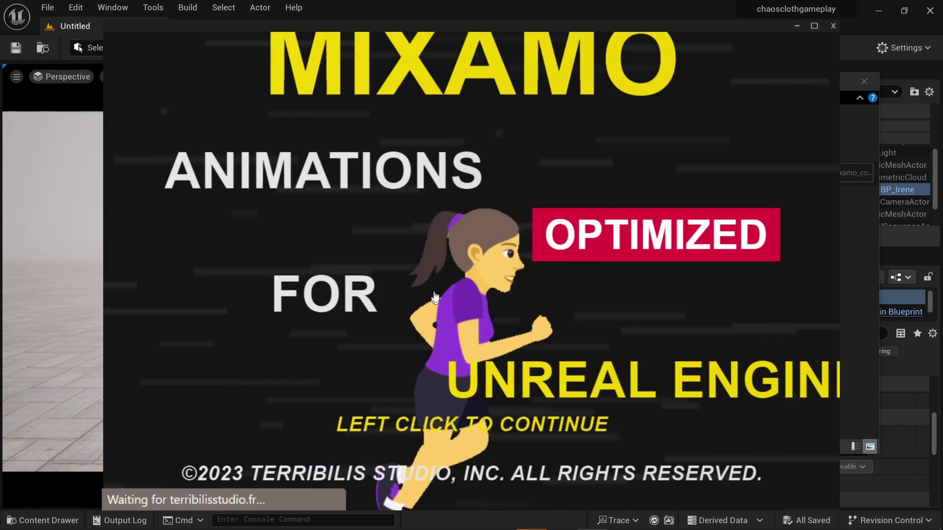
# - Pass the splash, enter the conversion process, and open the Quinn (UE5) mannequin folder
pyautogui.click(465, 337)
pyautogui.scroll(-10, 505, 315)
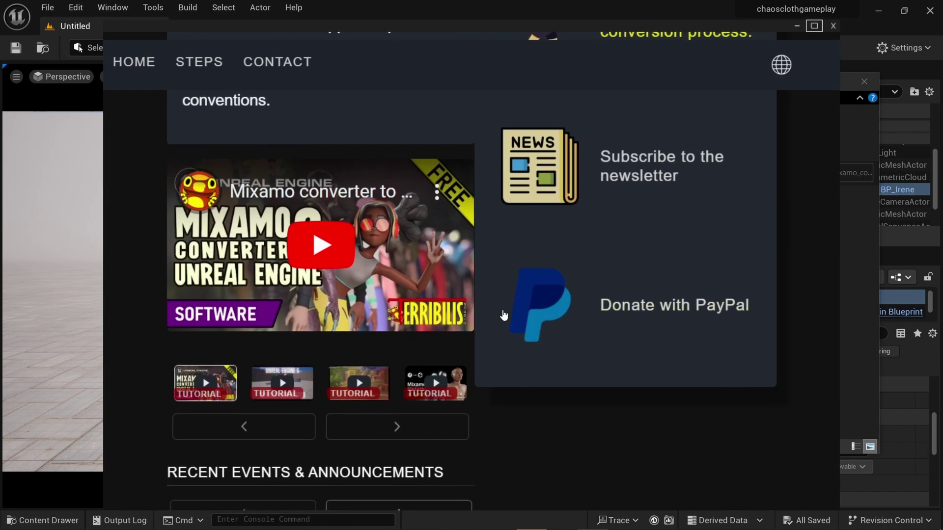
pyautogui.scroll(5, 504, 314)
pyautogui.scroll(5, 503, 315)
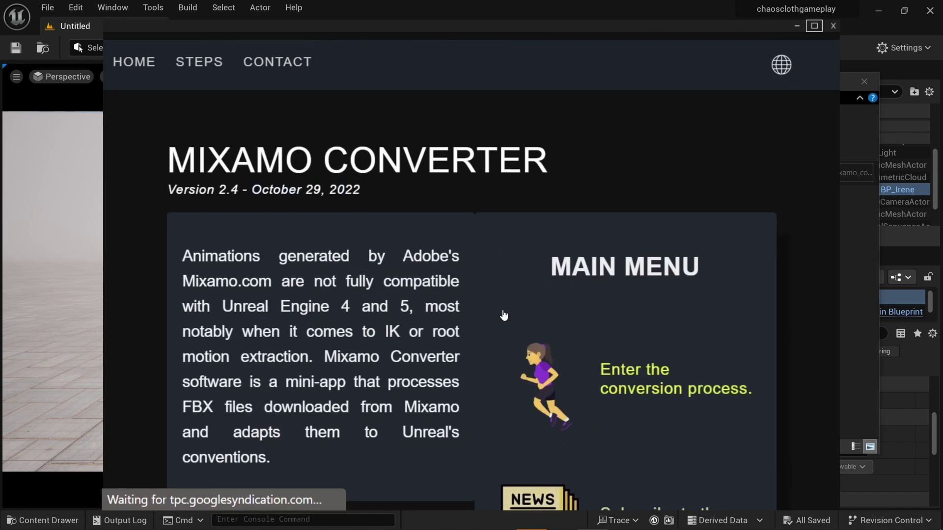
pyautogui.scroll(-1, 500, 319)
pyautogui.click(549, 315)
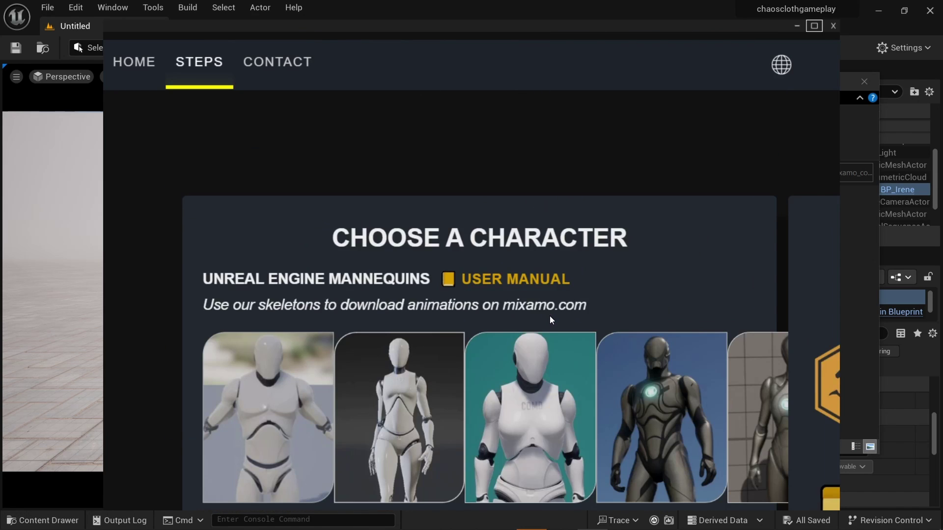
pyautogui.scroll(-3, 613, 334)
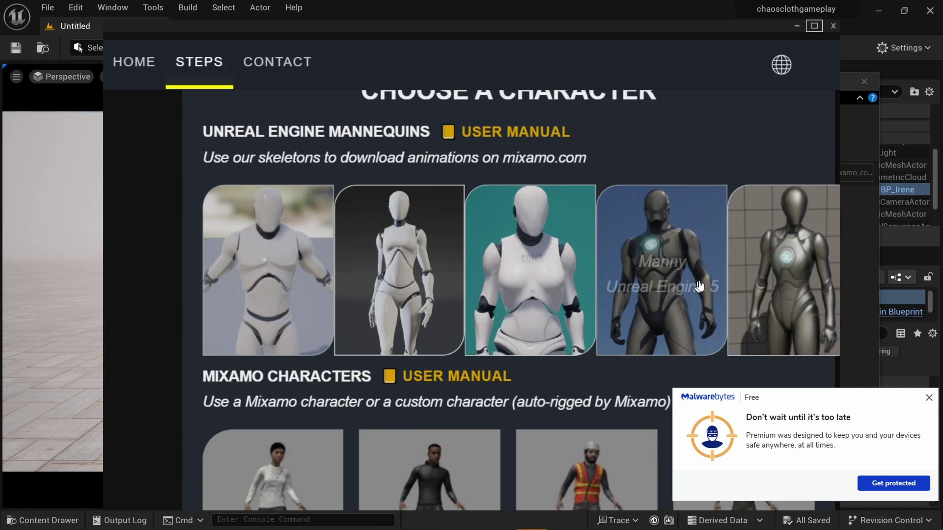
pyautogui.click(784, 294)
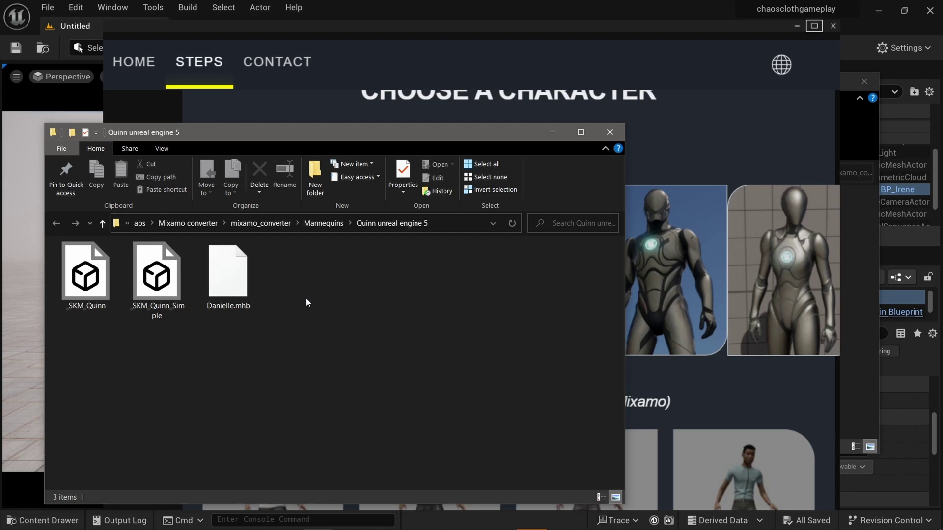
# - Close the Quinn folder, then view and close the original animations folder
pyautogui.click(610, 132)
pyautogui.scroll(-10, 520, 319)
pyautogui.scroll(-5, 520, 321)
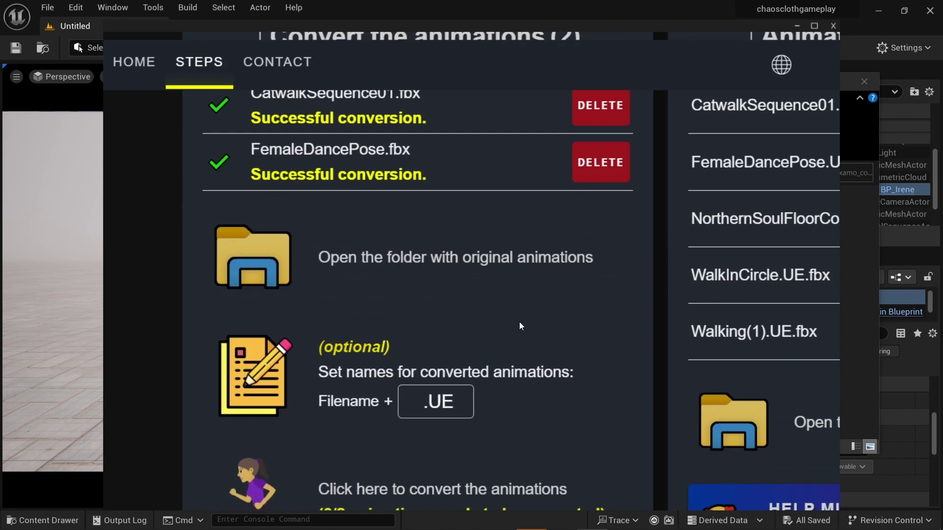
pyautogui.scroll(3, 520, 327)
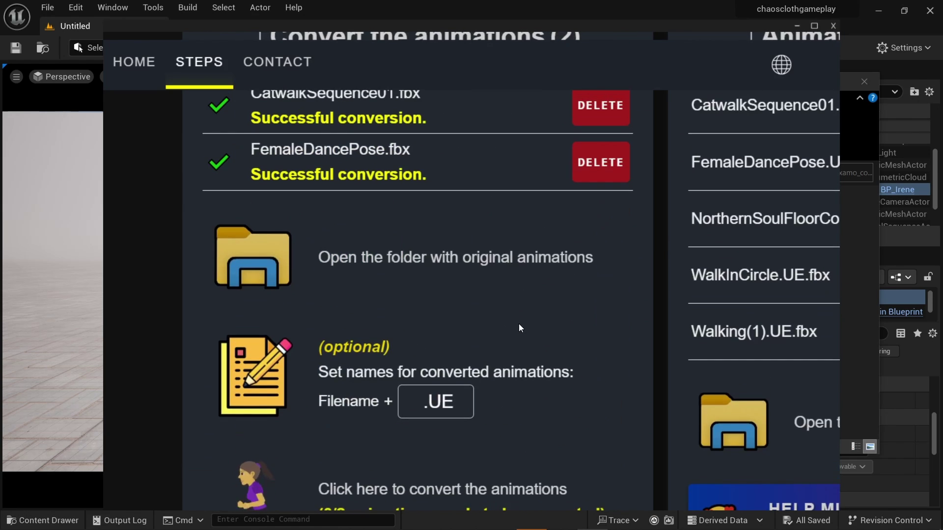
pyautogui.click(364, 261)
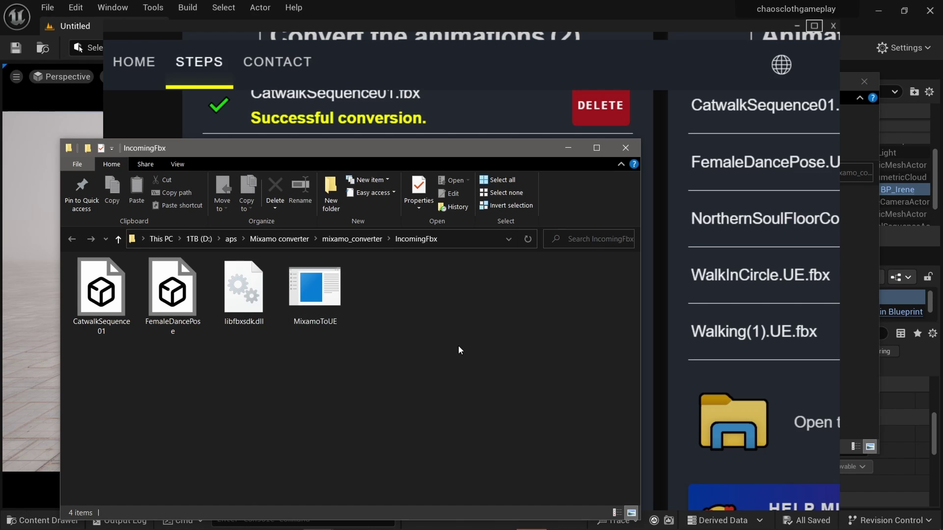
pyautogui.click(625, 148)
# - Maximize the converter, check the five converted .UE animations folder, then minimize the converter
pyautogui.scroll(1, 493, 344)
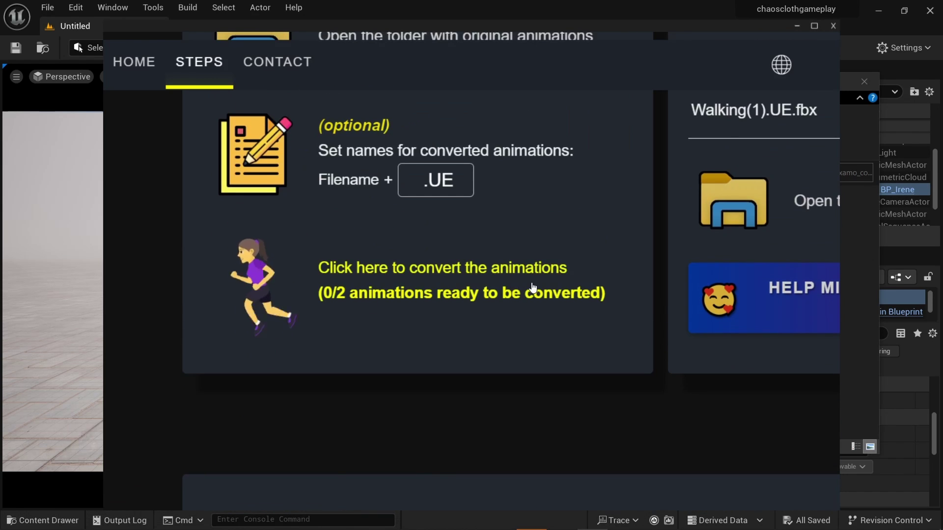
pyautogui.scroll(3, 534, 289)
pyautogui.scroll(3, 534, 289)
pyautogui.scroll(3, 533, 290)
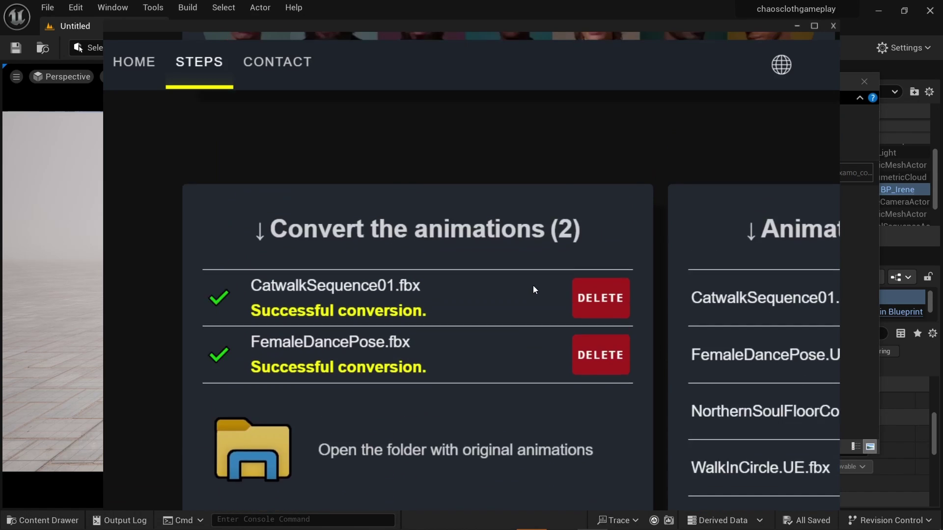
pyautogui.click(813, 25)
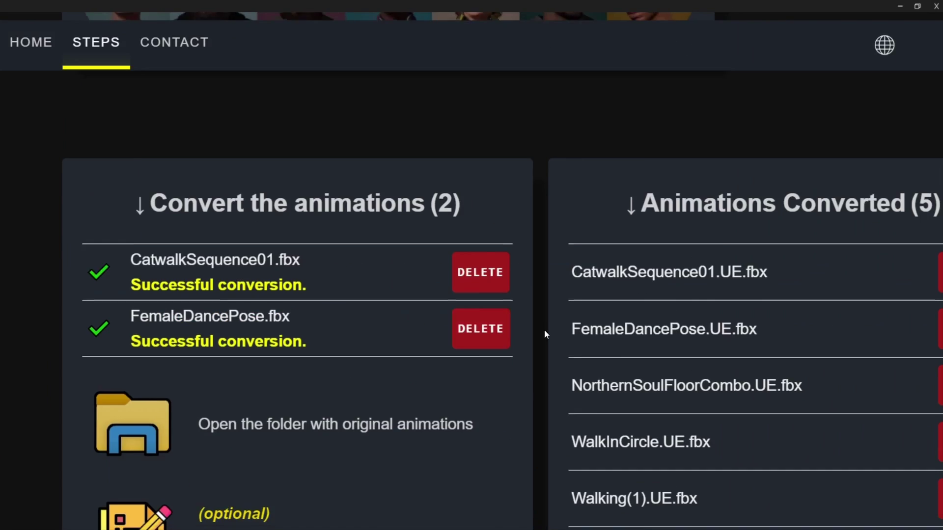
pyautogui.scroll(-7, 543, 330)
pyautogui.scroll(6, 544, 329)
pyautogui.scroll(1, 544, 334)
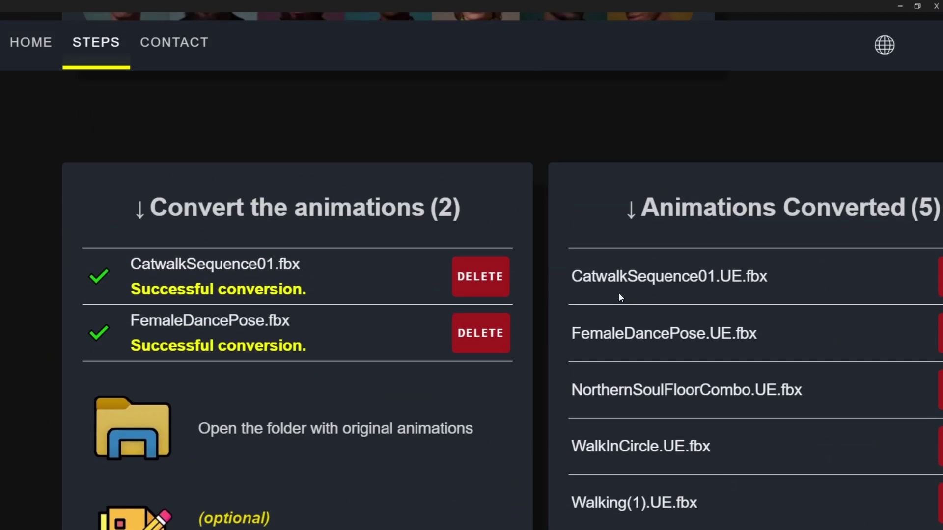
pyautogui.scroll(-2, 657, 323)
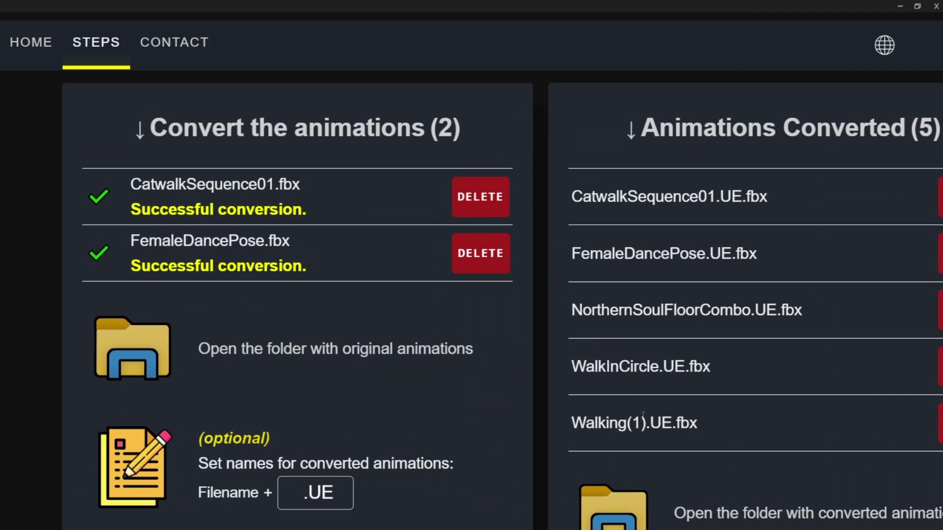
pyautogui.scroll(-6, 642, 415)
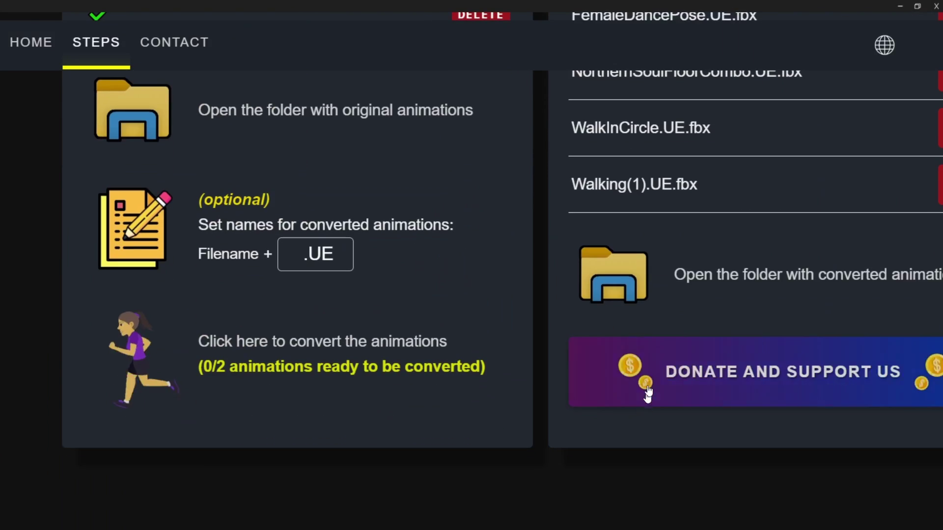
pyautogui.click(614, 253)
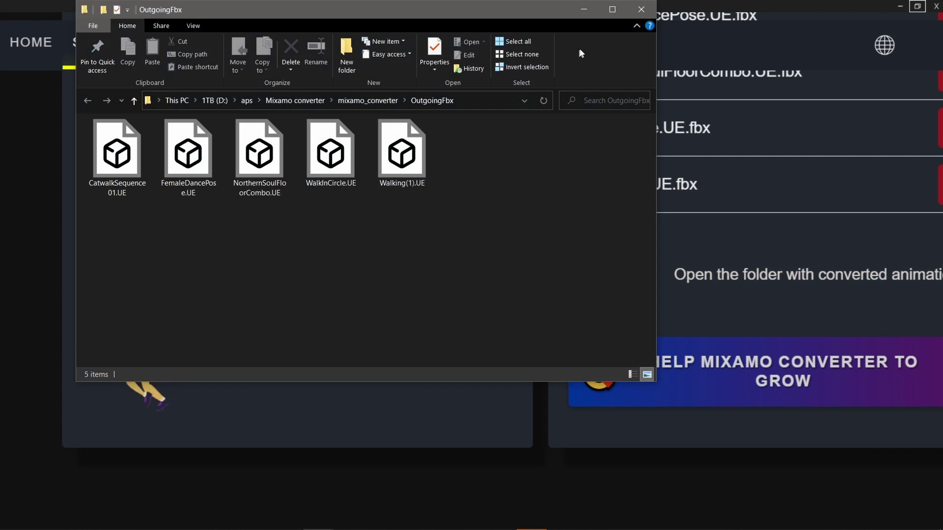
pyautogui.click(647, 17)
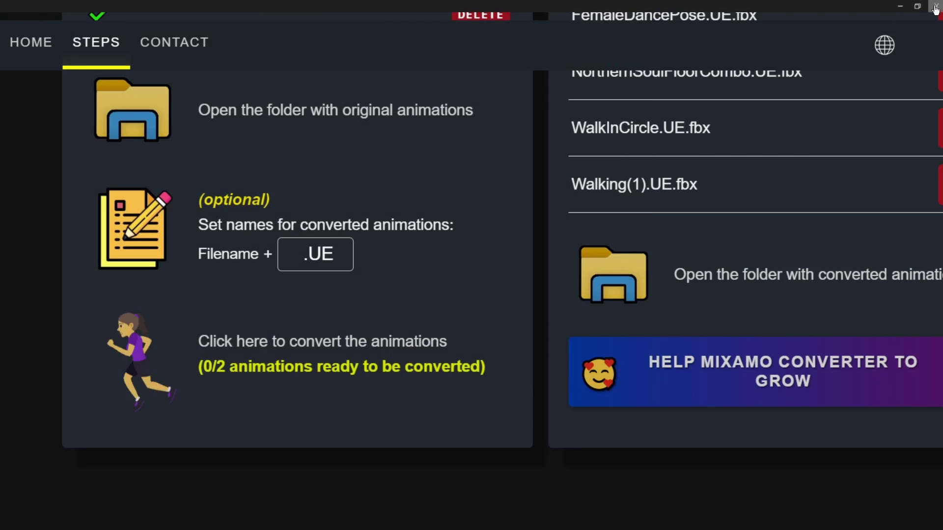
pyautogui.click(935, 8)
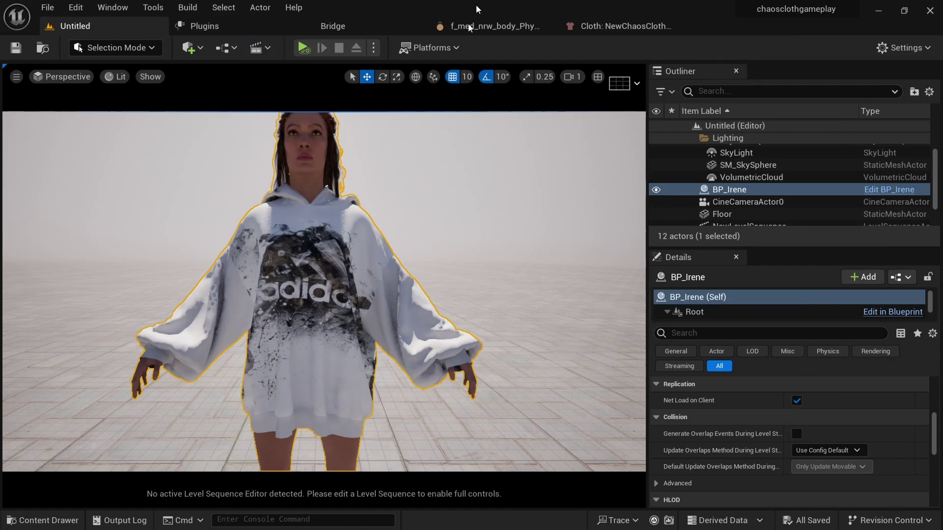
# - Confirm the five imported animations in the Content Drawer's metaanimation folder
pyautogui.hotkey('ctrl', 'space')
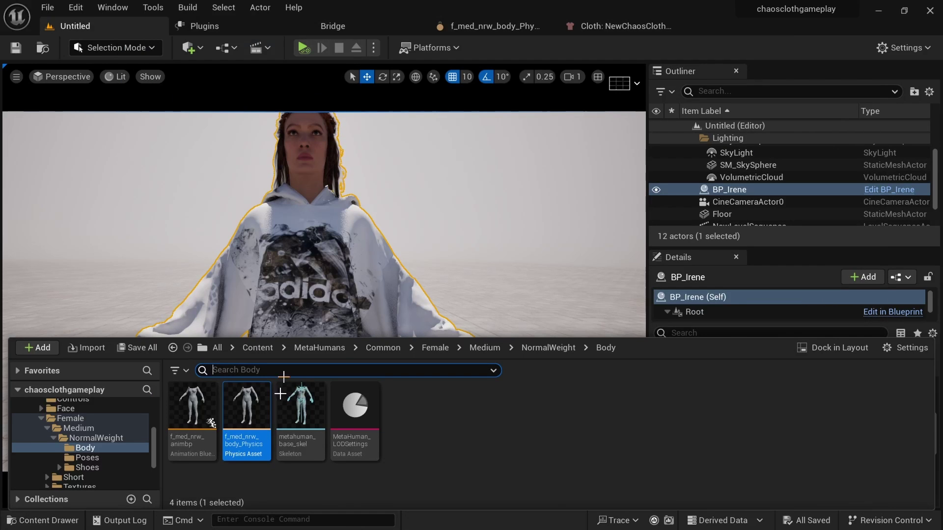
pyautogui.scroll(-2, 69, 426)
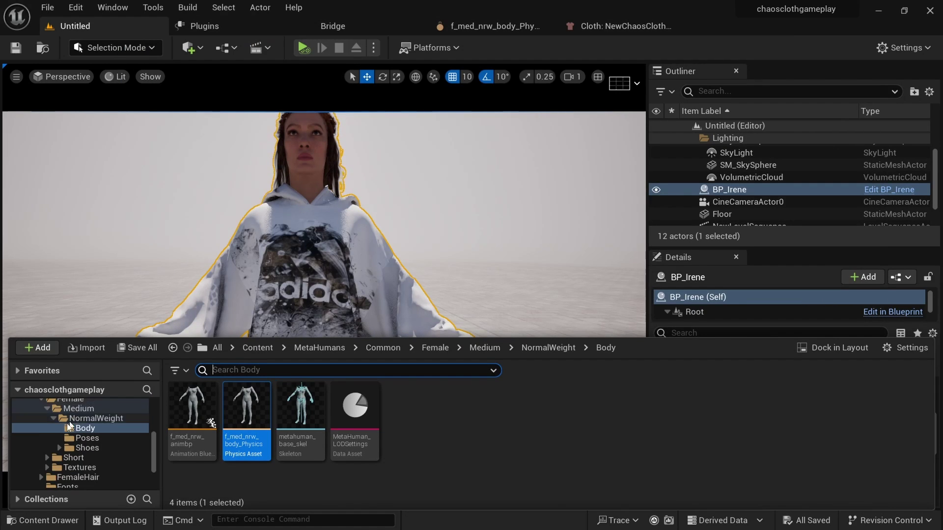
pyautogui.scroll(-2, 68, 426)
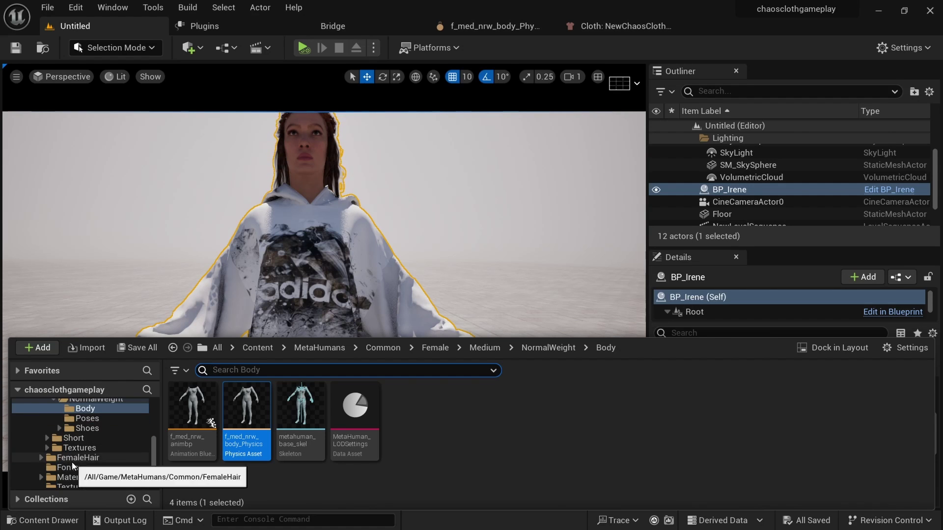
pyautogui.scroll(8, 72, 463)
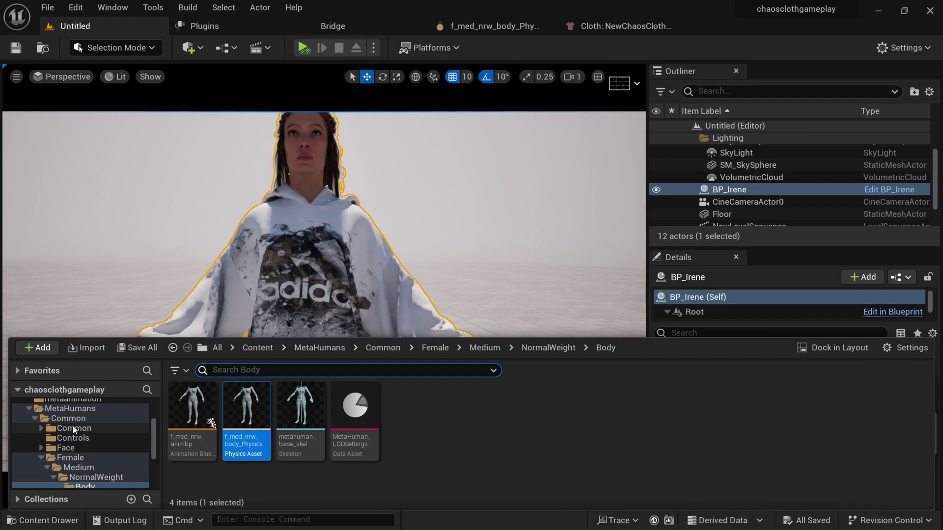
pyautogui.scroll(2, 72, 426)
pyautogui.scroll(4, 72, 431)
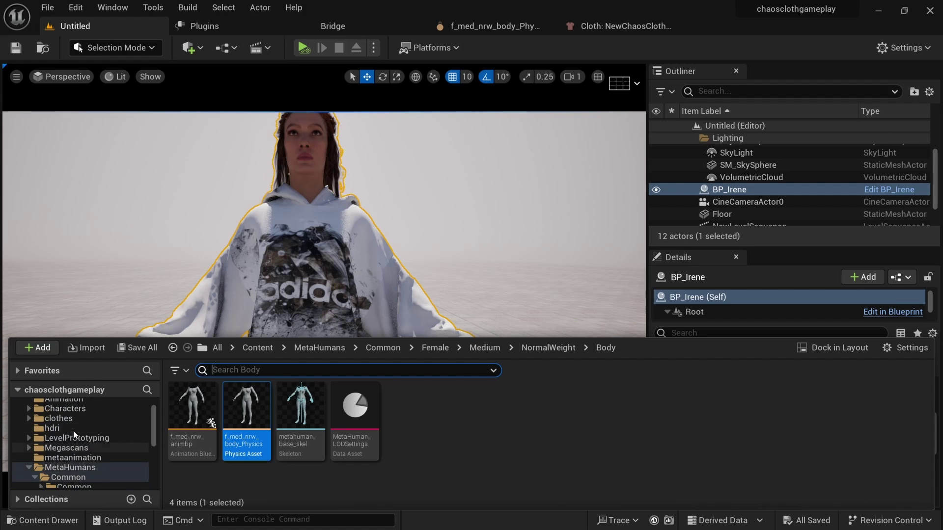
pyautogui.click(73, 458)
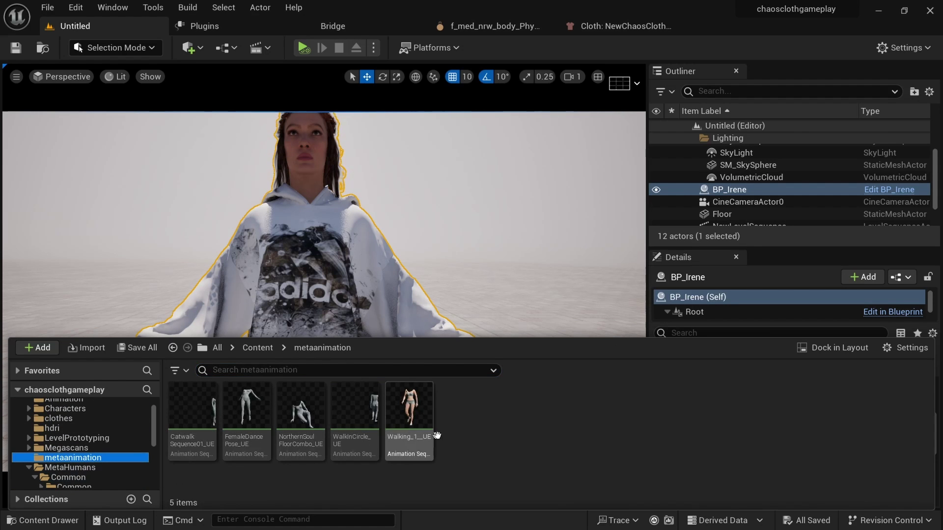
pyautogui.click(405, 284)
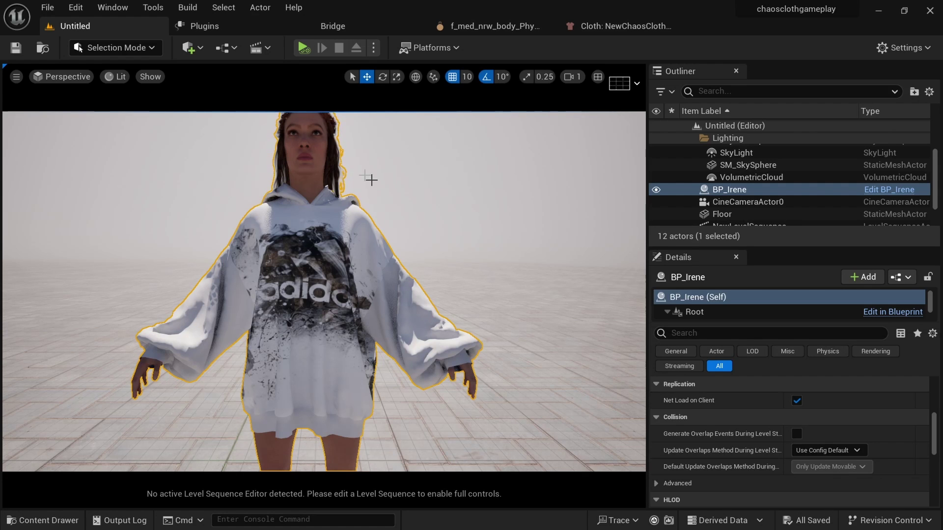
# - Open NewLevelSequence from the top-level Content folder in Sequencer
pyautogui.hotkey('ctrl', 'space')
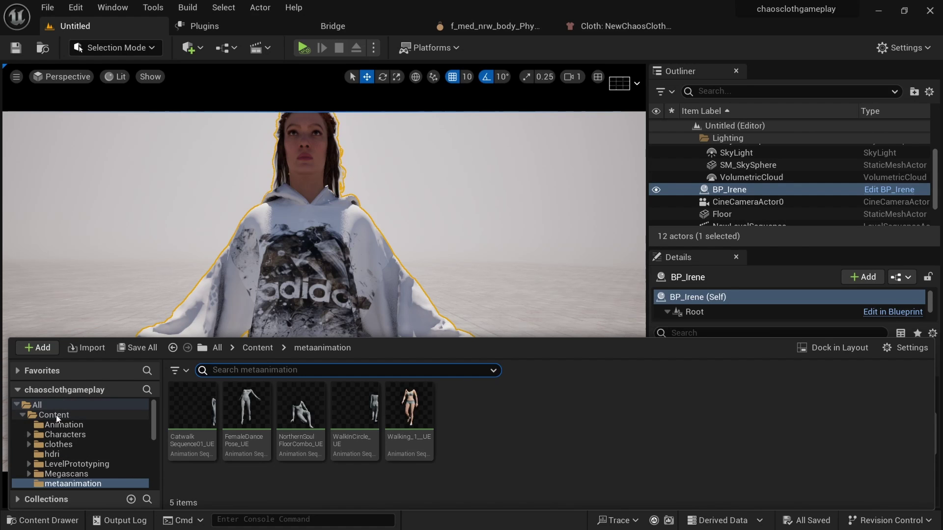
pyautogui.click(56, 414)
pyautogui.doubleClick(813, 435)
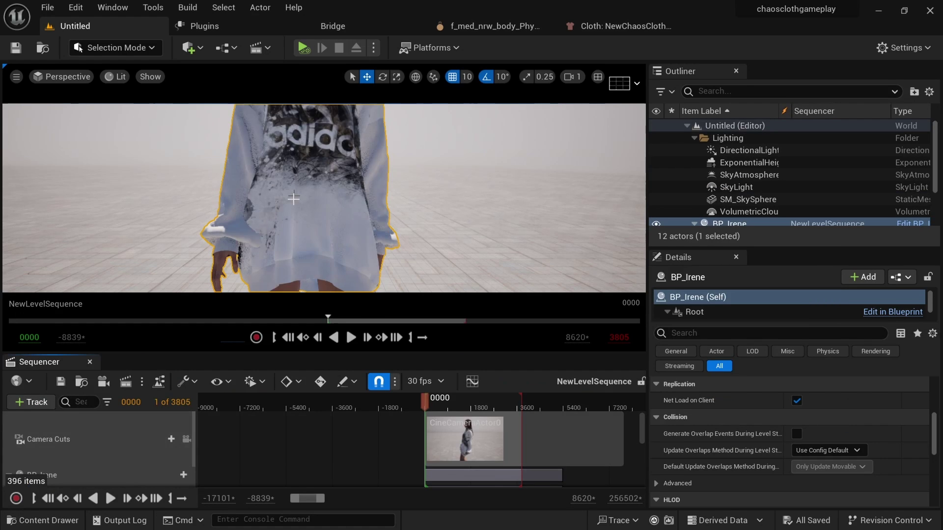
# - Scroll to BP_Irene's Body Animation tracks and bring up the CatwalkSequence01_UE section's options
pyautogui.scroll(-3, 292, 210)
pyautogui.scroll(-2, 291, 210)
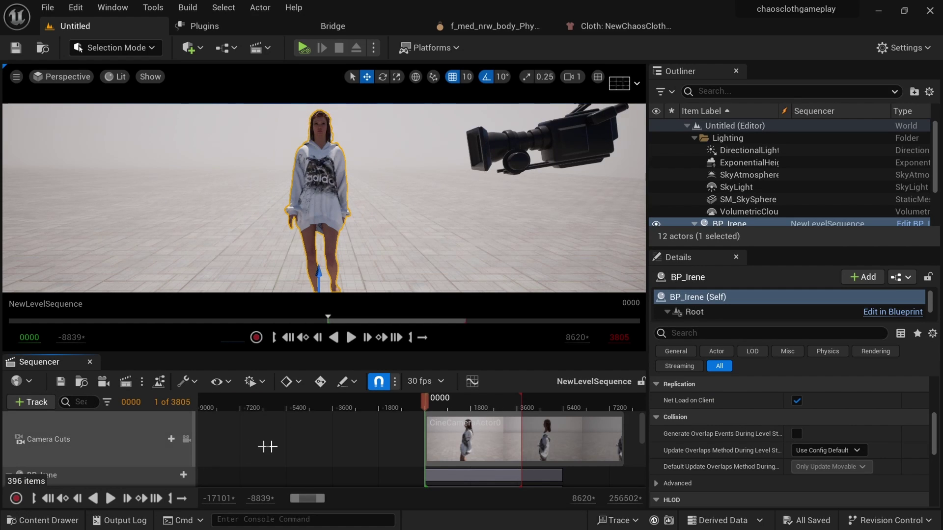
pyautogui.scroll(-5, 267, 447)
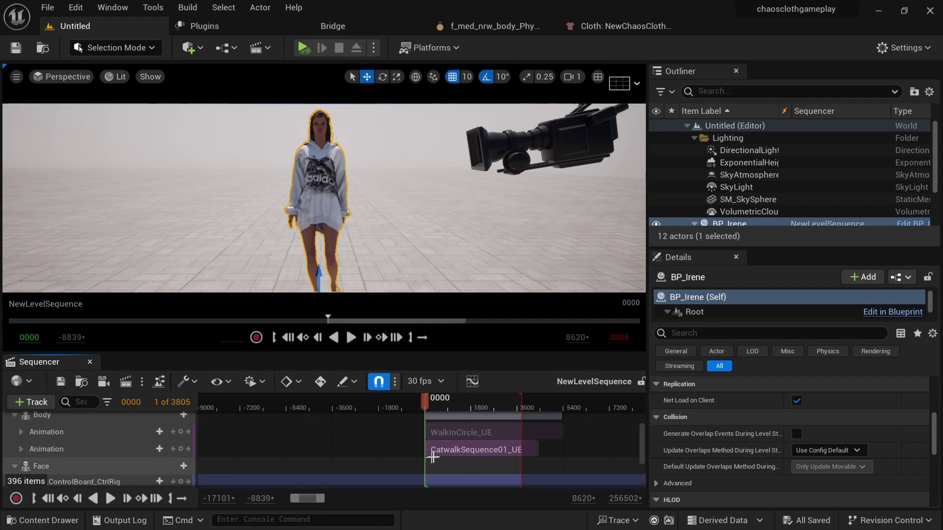
pyautogui.moveTo(462, 453)
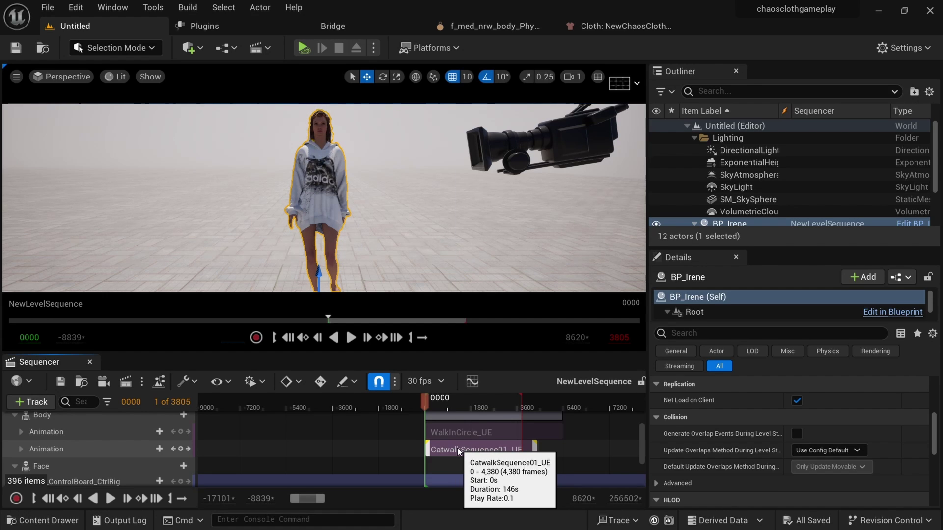
pyautogui.rightClick(459, 451)
# - Change the CatwalkSequence01_UE section's Play Rate from 0.1 to 1 in its properties
pyautogui.moveTo(532, 84)
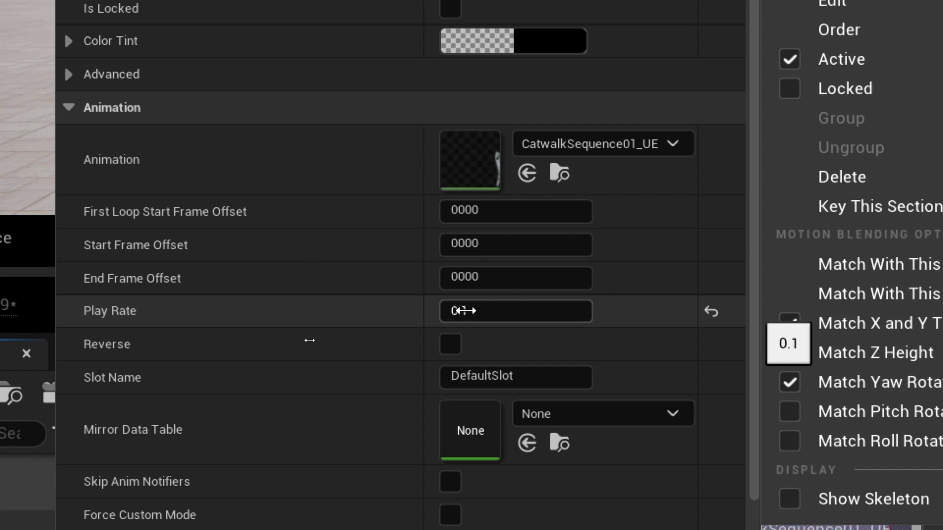
pyautogui.click(463, 311)
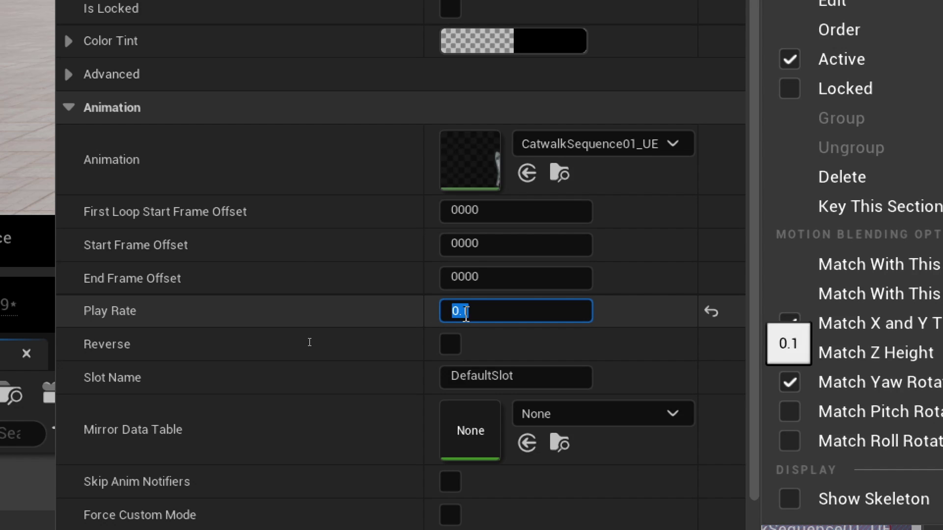
pyautogui.write('1')
pyautogui.press('Return')
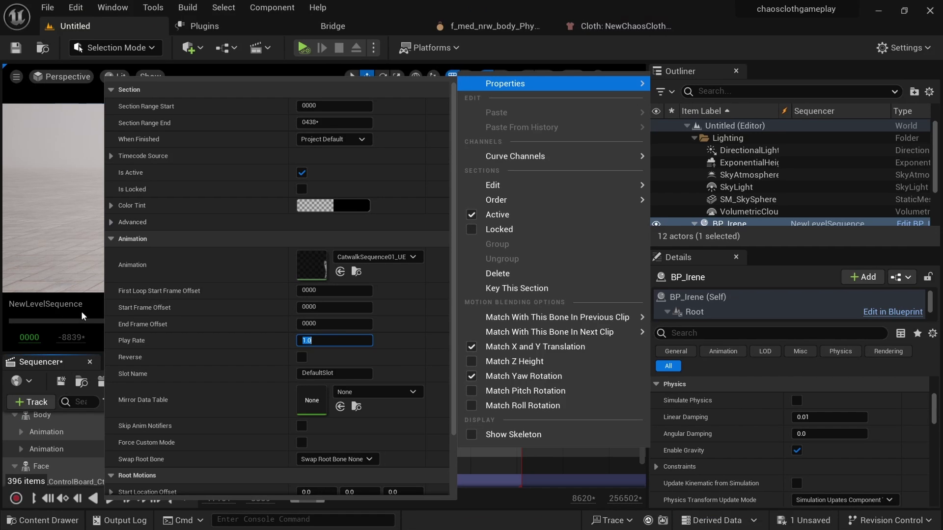
pyautogui.click(82, 312)
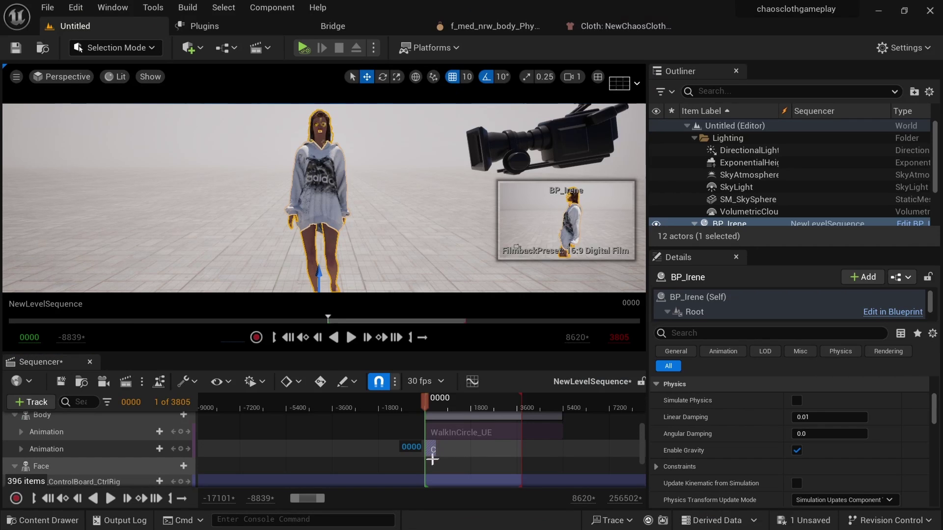
# - Scrub to frame 0123 and pilot CineCameraActor0 from the Perspective menu
pyautogui.keyDown('ctrl'); pyautogui.scroll(8, 442, 458); pyautogui.keyUp('ctrl')
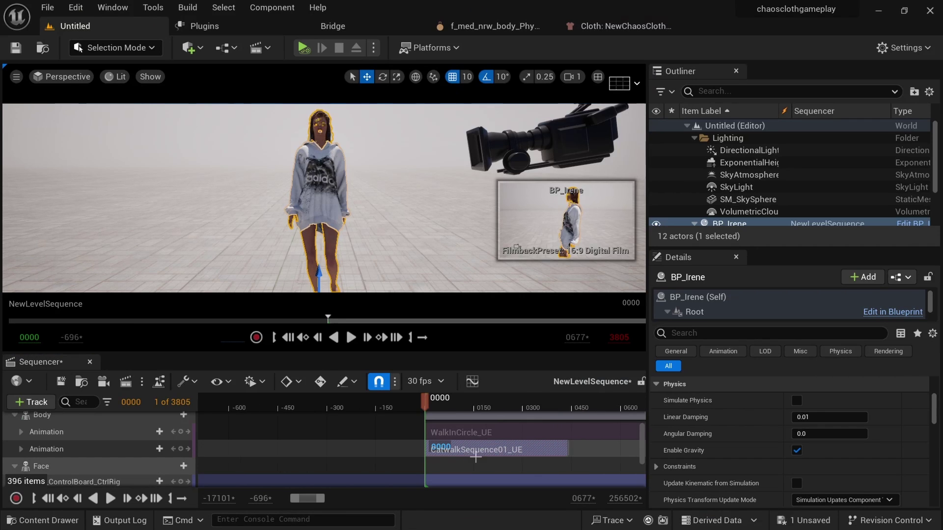
pyautogui.keyDown('ctrl'); pyautogui.scroll(2, 475, 456); pyautogui.keyUp('ctrl')
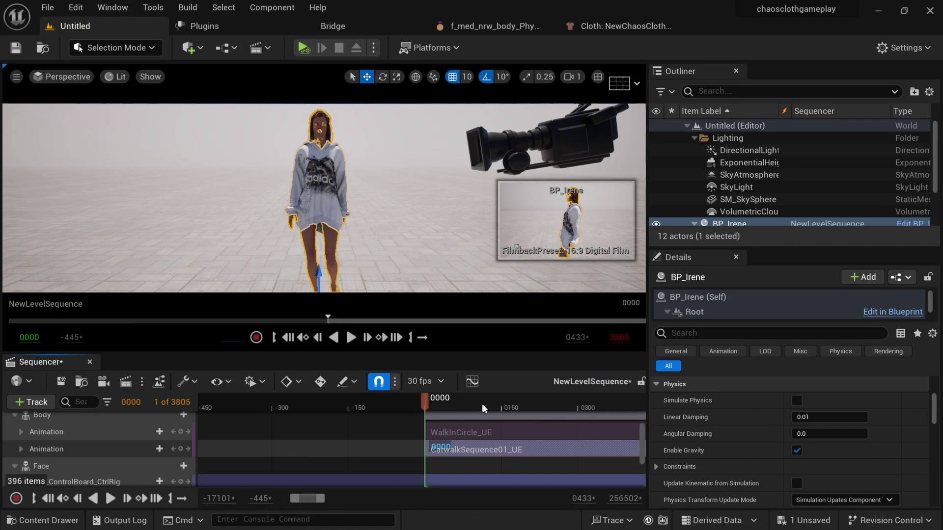
pyautogui.moveTo(466, 406); pyautogui.dragTo(487, 405)
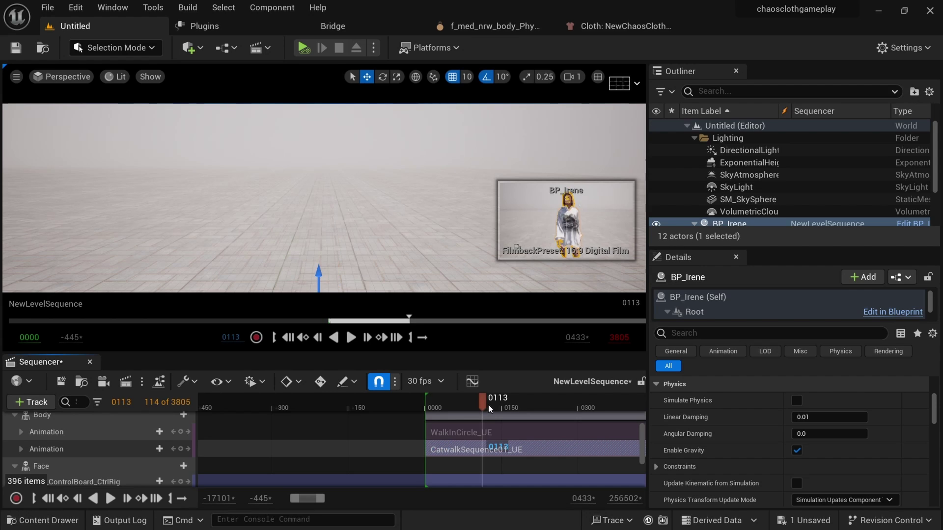
pyautogui.click(58, 78)
pyautogui.click(91, 223)
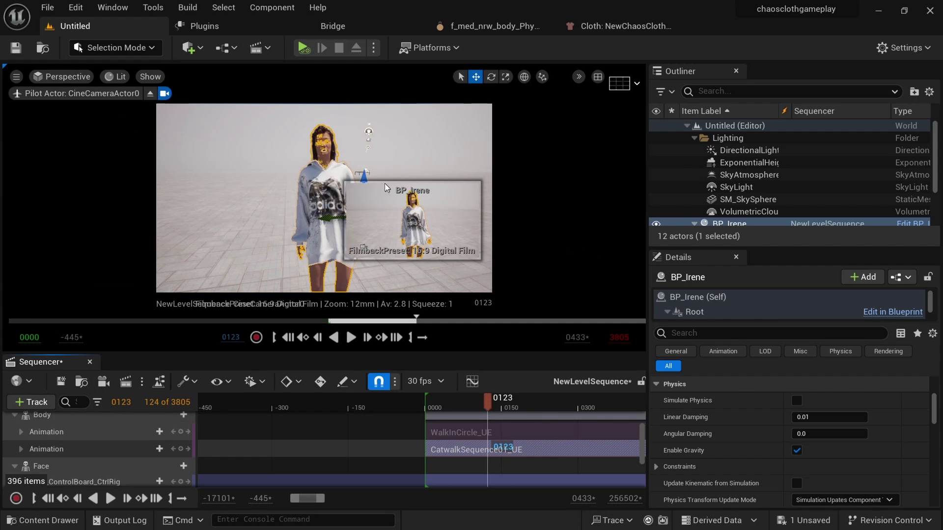
pyautogui.click(422, 230)
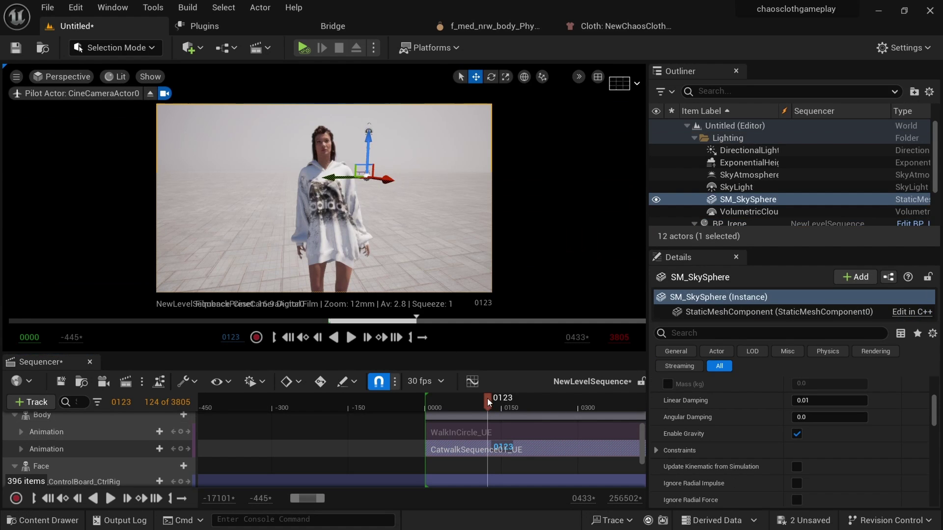
# - Preview the catwalk playback, save the level and sequence, and rewind to frame 0
pyautogui.moveTo(487, 398); pyautogui.dragTo(470, 409)
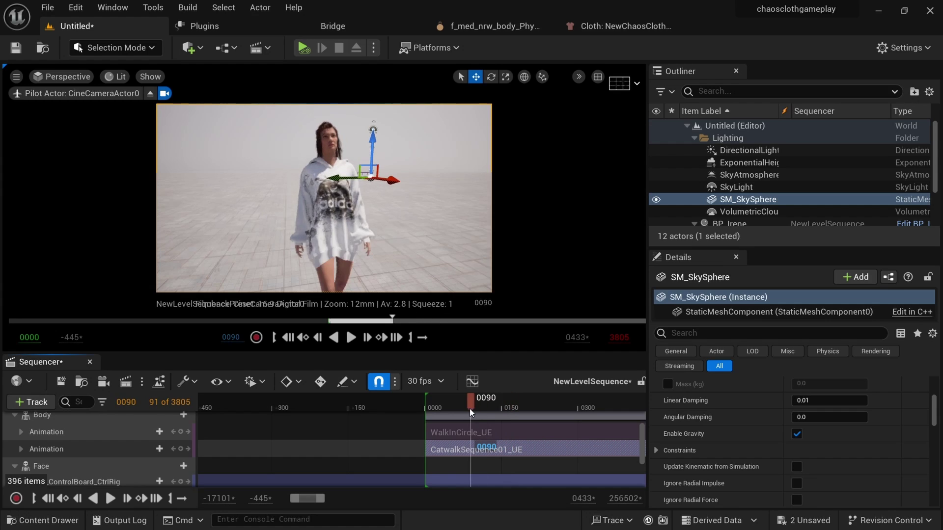
pyautogui.press('space')
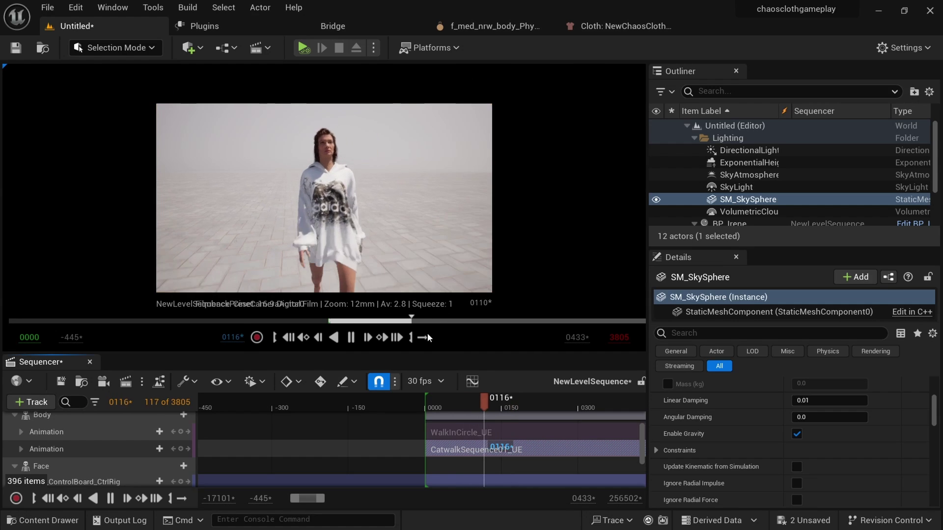
pyautogui.press('space')
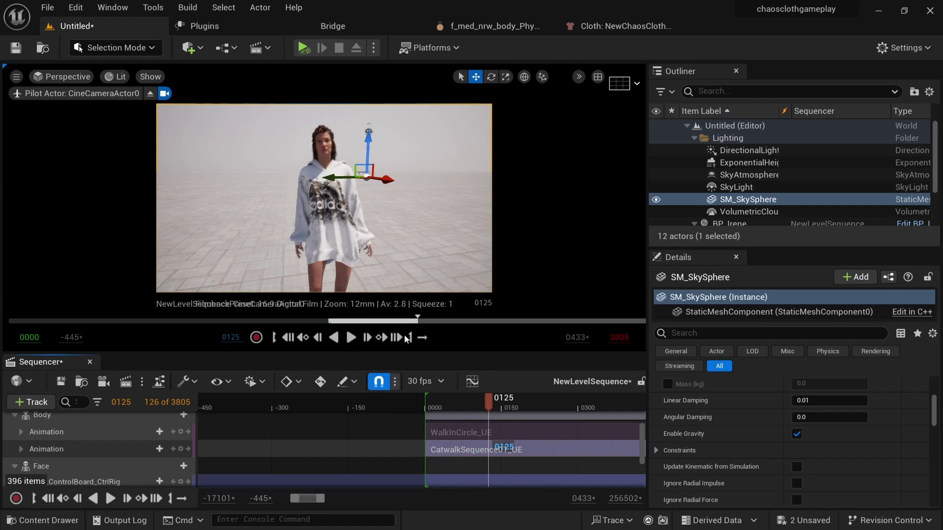
pyautogui.press('space')
pyautogui.press('space')
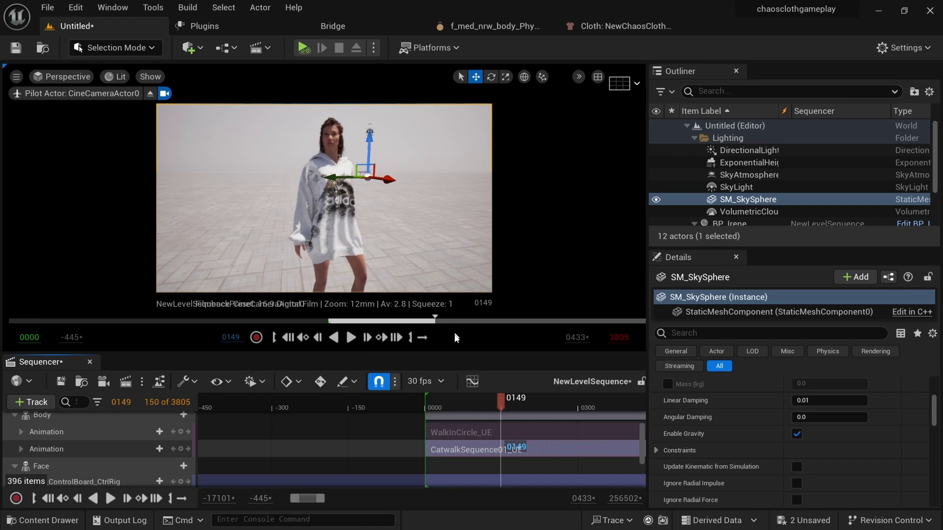
pyautogui.moveTo(464, 402); pyautogui.dragTo(447, 406)
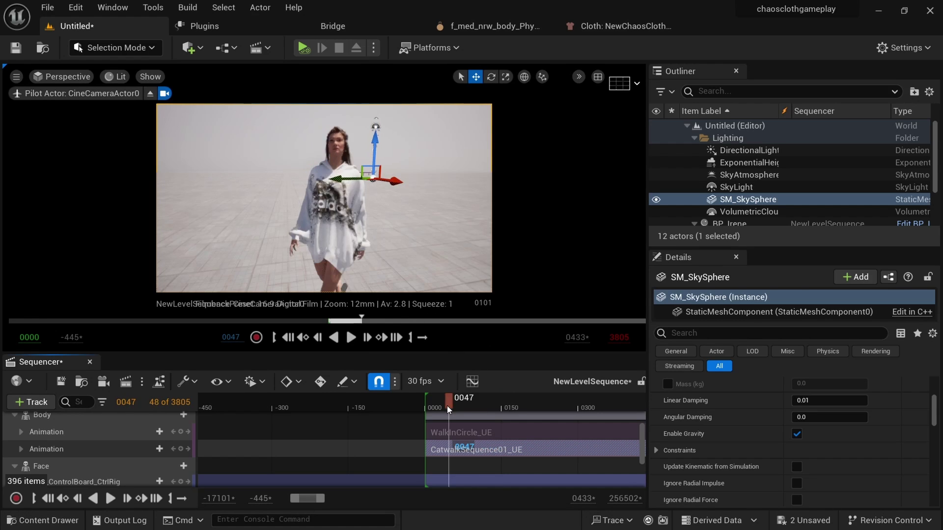
pyautogui.click(446, 405)
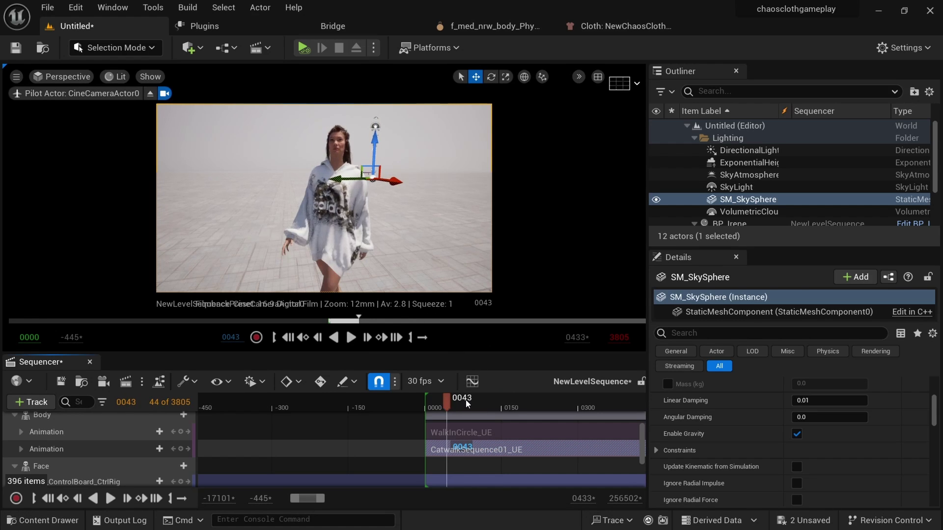
pyautogui.hotkey('ctrl', 's')
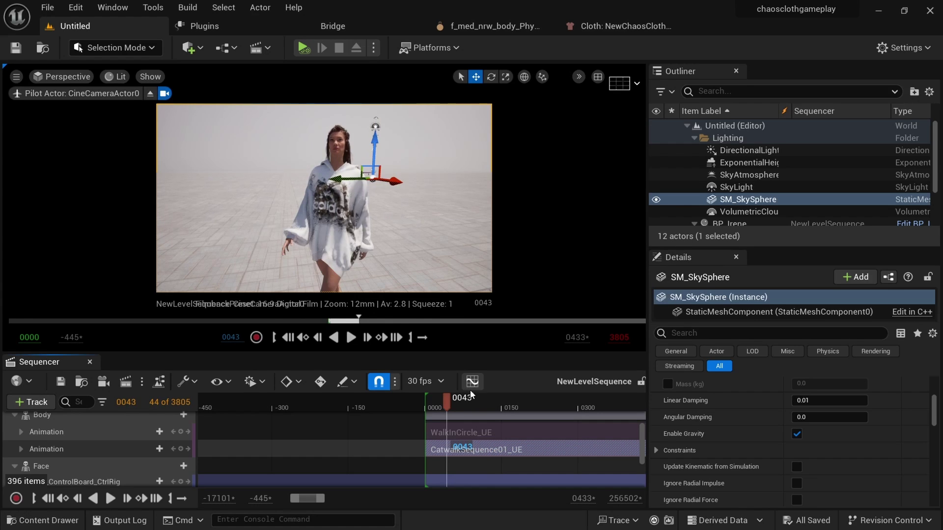
pyautogui.click(47, 498)
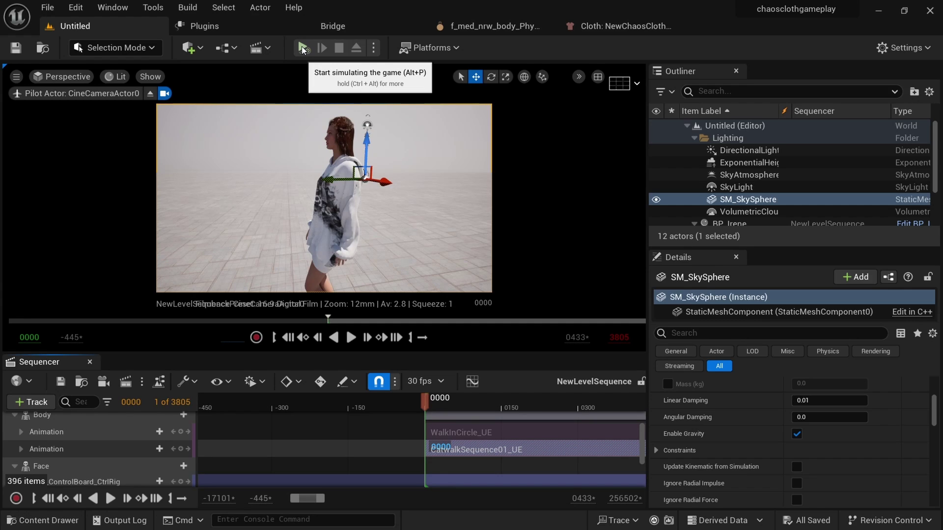
pyautogui.click(302, 48)
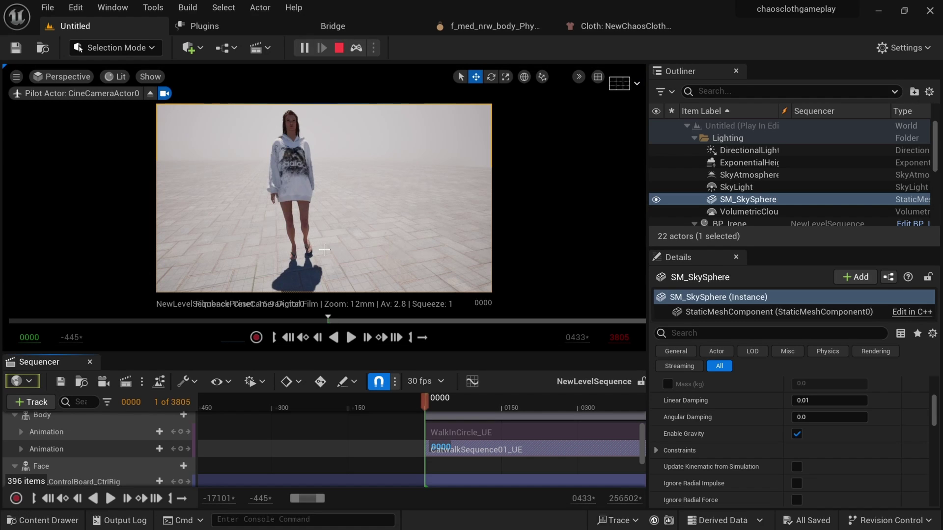
pyautogui.click(352, 339)
pyautogui.click(351, 340)
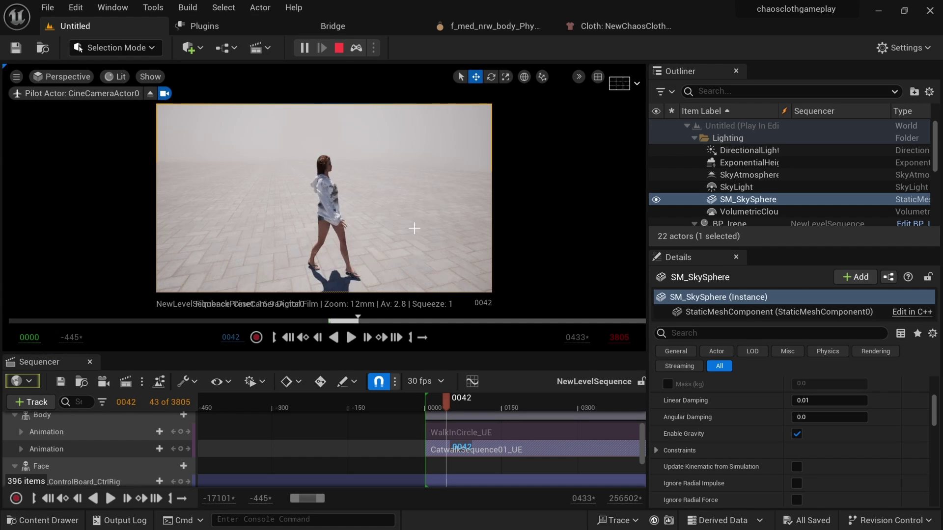
pyautogui.click(333, 202)
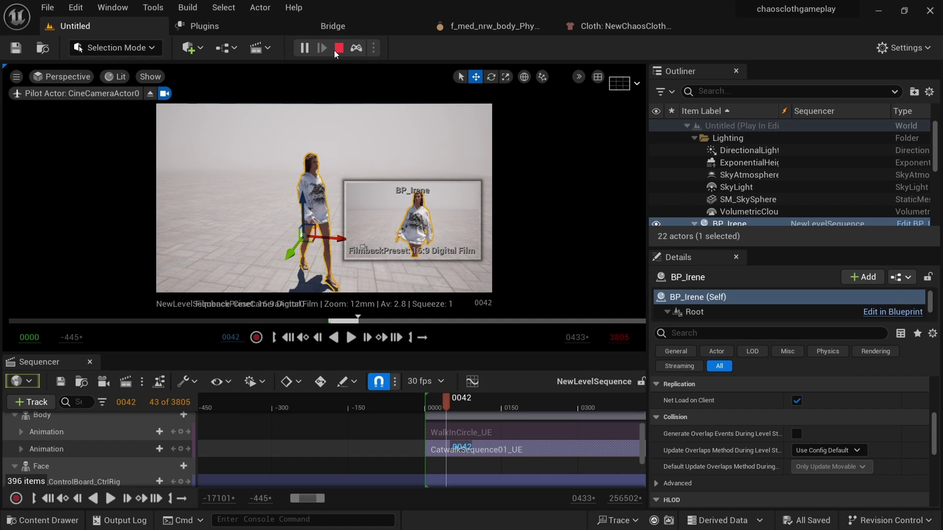
pyautogui.click(338, 49)
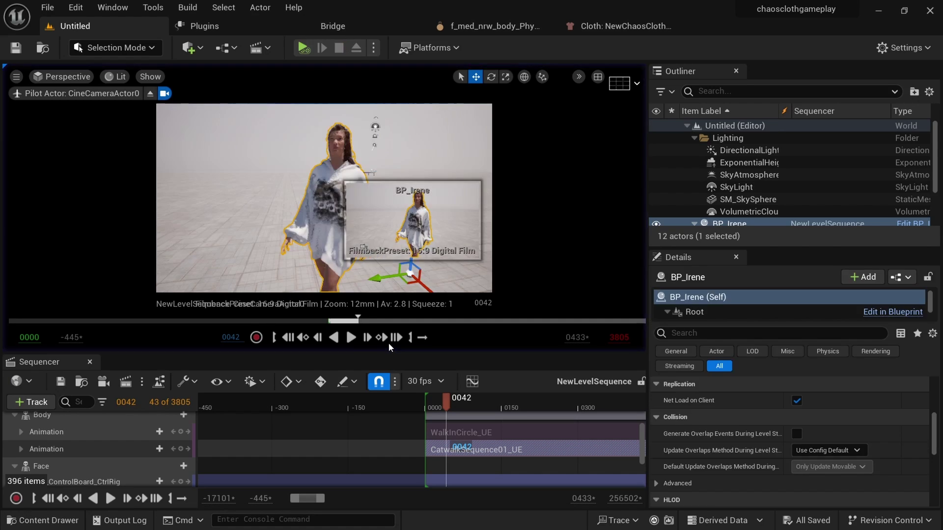
# - Rewind to the first frame and set the CatwalkSequence01_UE section's Play Rate back to 0.1
pyautogui.click(47, 499)
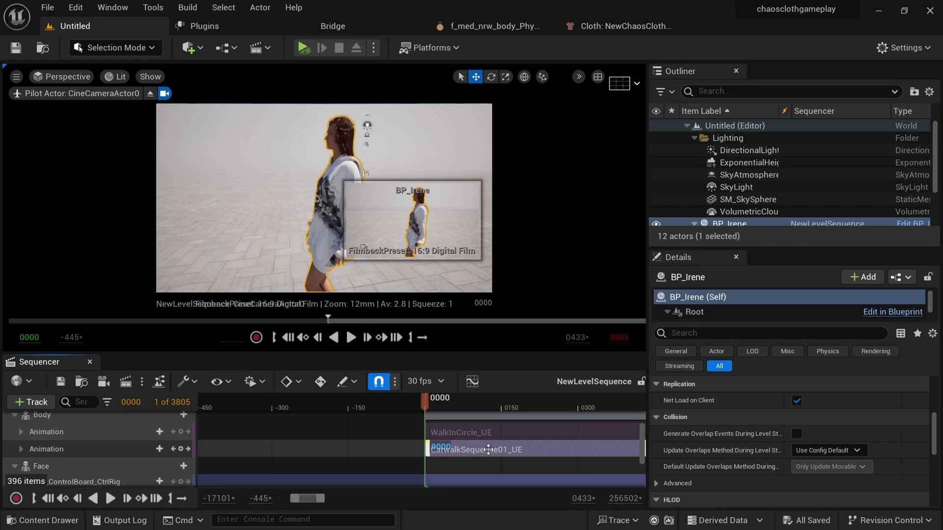
pyautogui.keyDown('ctrl'); pyautogui.scroll(-4, 488, 450); pyautogui.keyUp('ctrl')
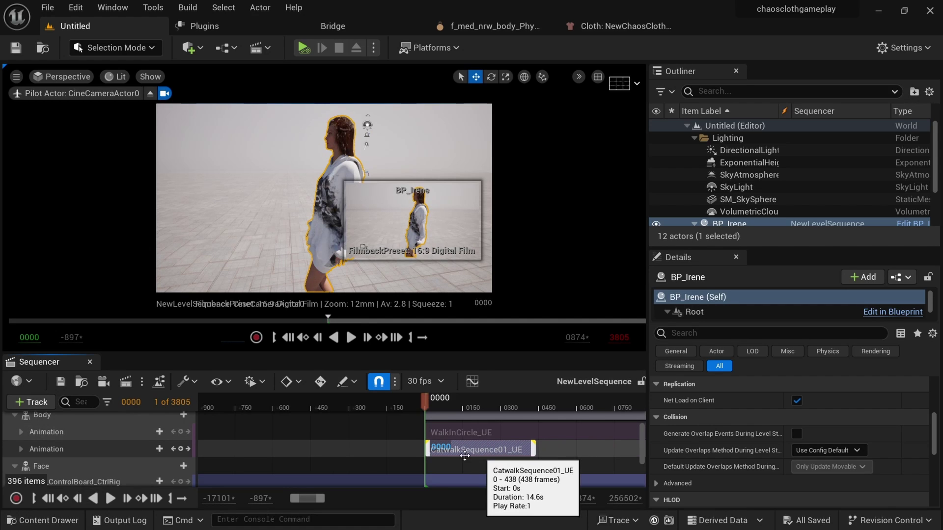
pyautogui.rightClick(472, 450)
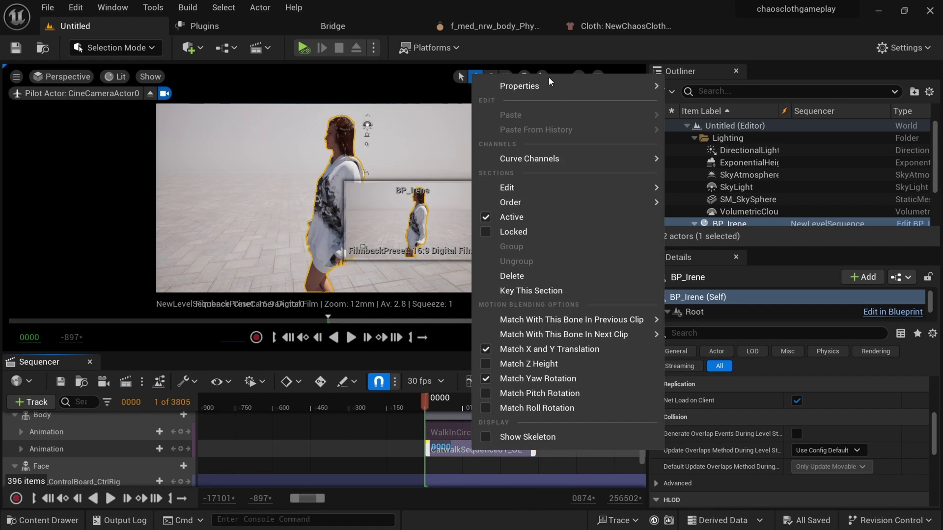
pyautogui.moveTo(551, 89)
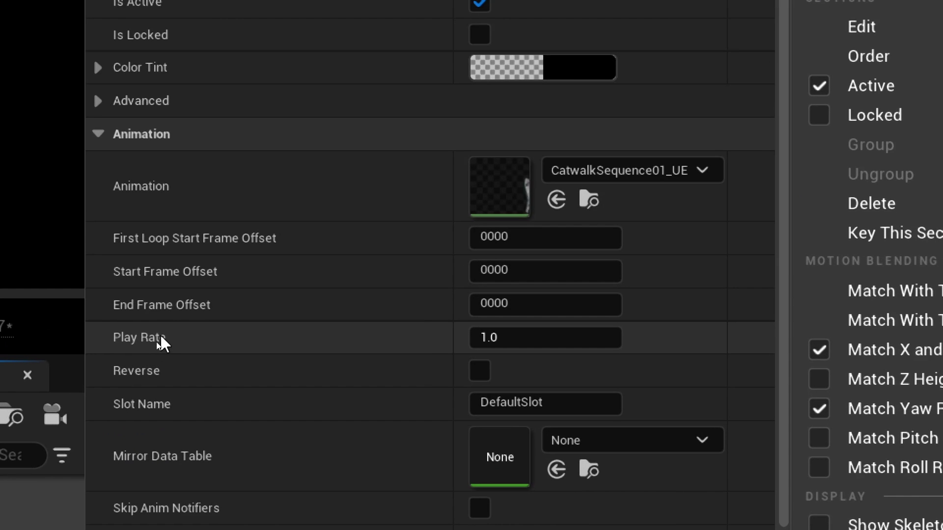
pyautogui.click(510, 339)
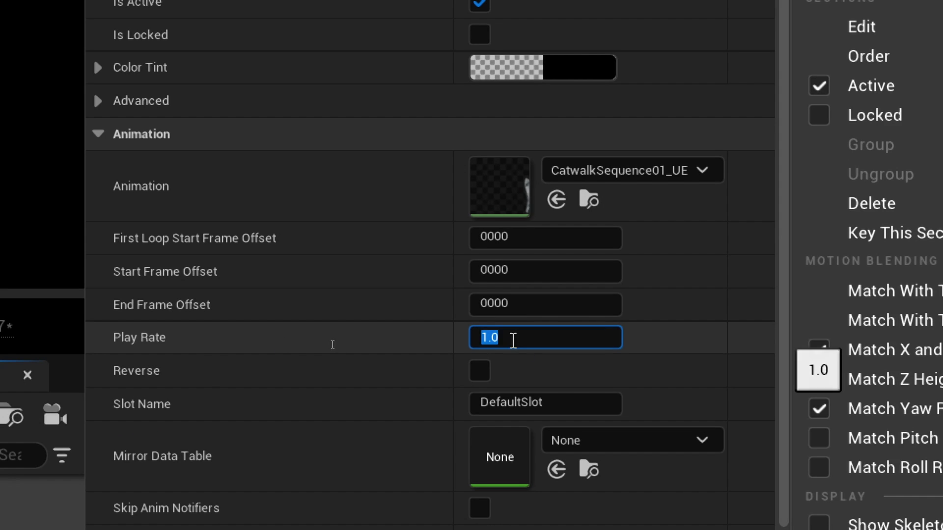
pyautogui.write('.1')
pyautogui.press('Return')
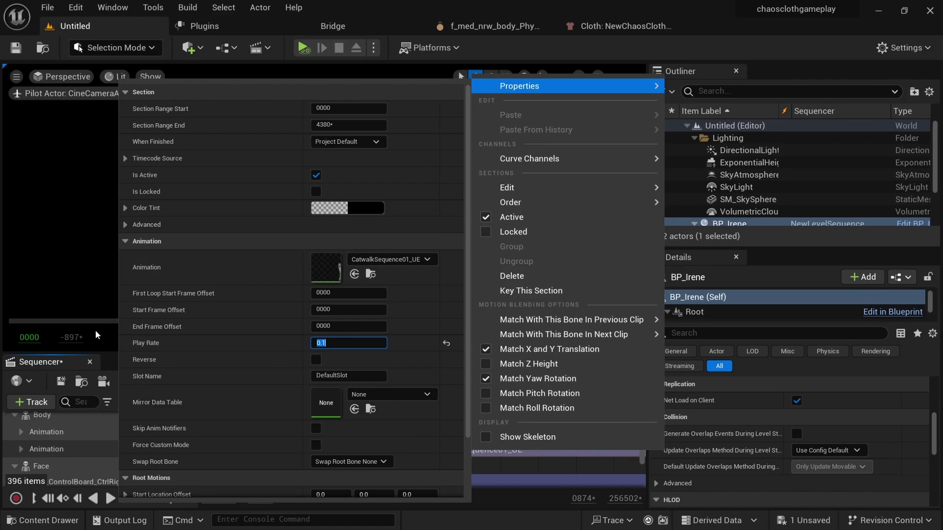
pyautogui.click(95, 329)
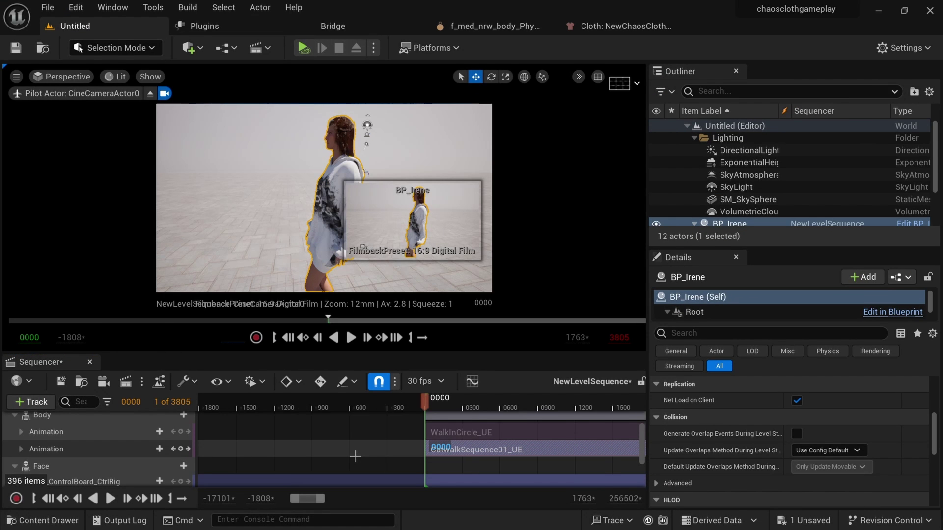
pyautogui.keyDown('ctrl'); pyautogui.scroll(-6, 355, 456); pyautogui.keyUp('ctrl')
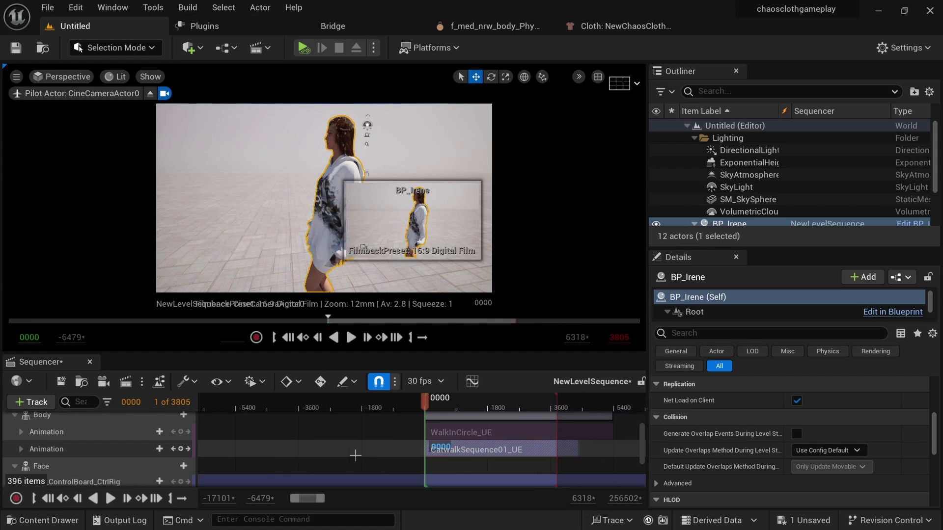
pyautogui.keyDown('ctrl'); pyautogui.scroll(-1, 355, 456); pyautogui.keyUp('ctrl')
pyautogui.press('space')
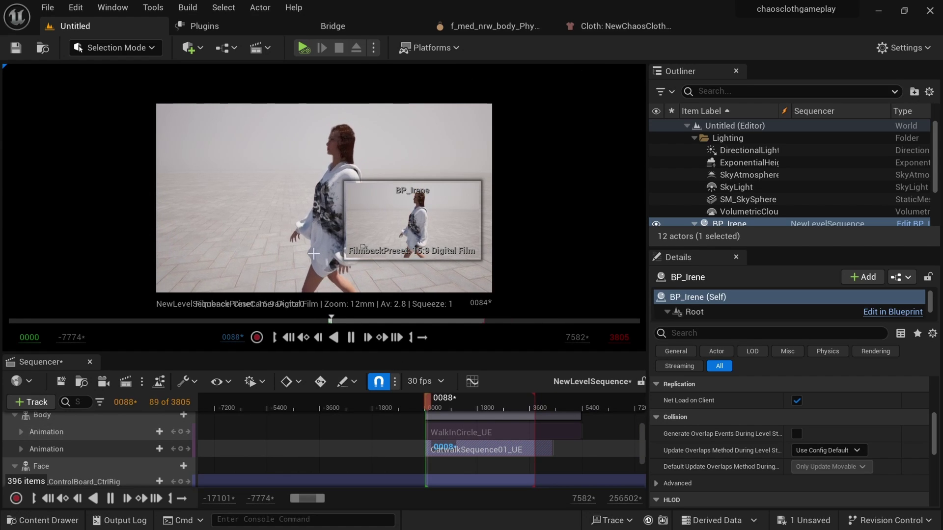
pyautogui.press('space')
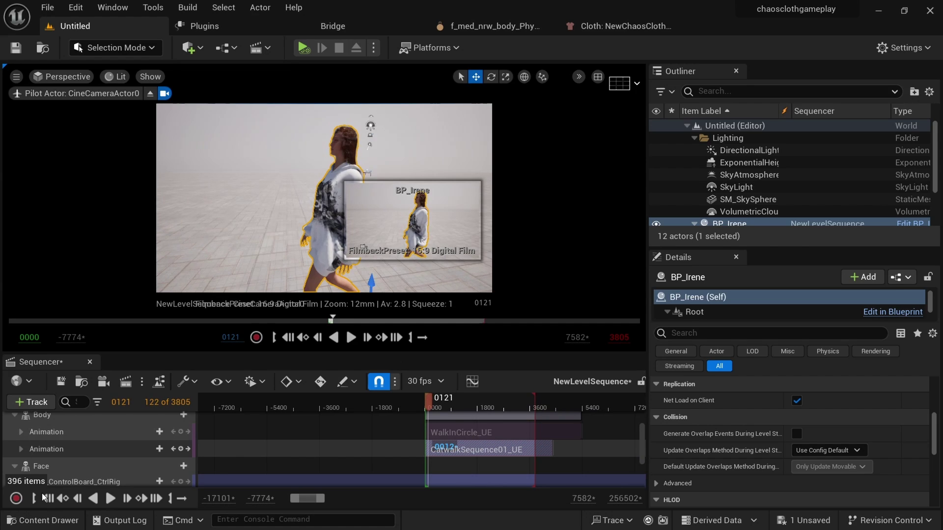
pyautogui.click(53, 499)
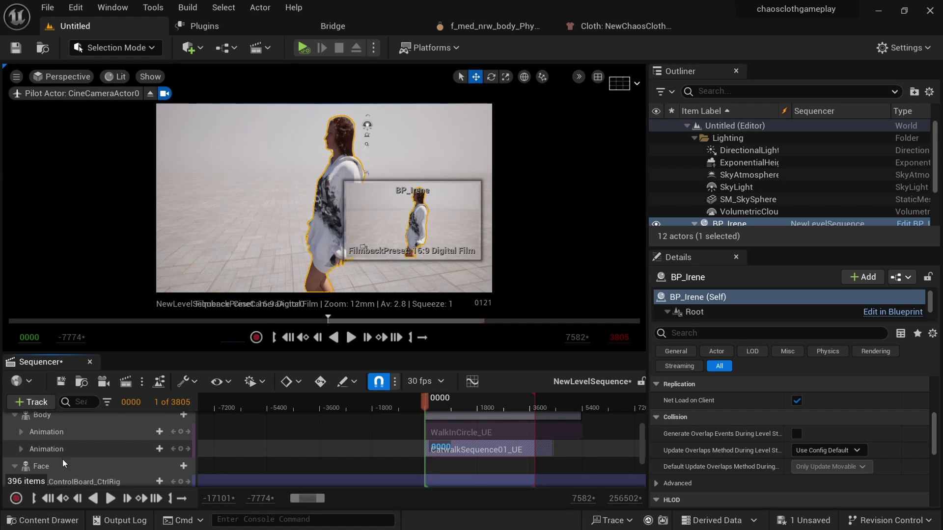
pyautogui.click(303, 47)
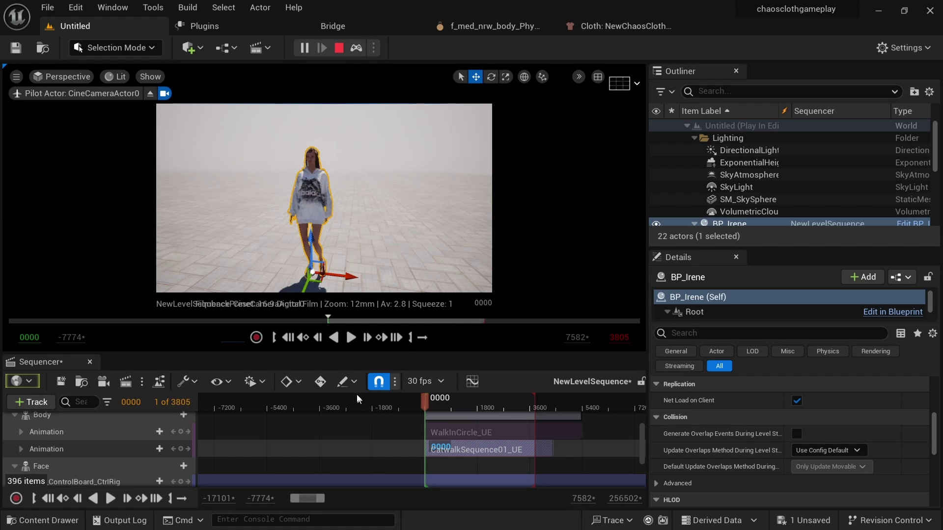
# - Play the catwalk during the cloth simulation, stop it, rewind to frame 0000, and save
pyautogui.click(351, 338)
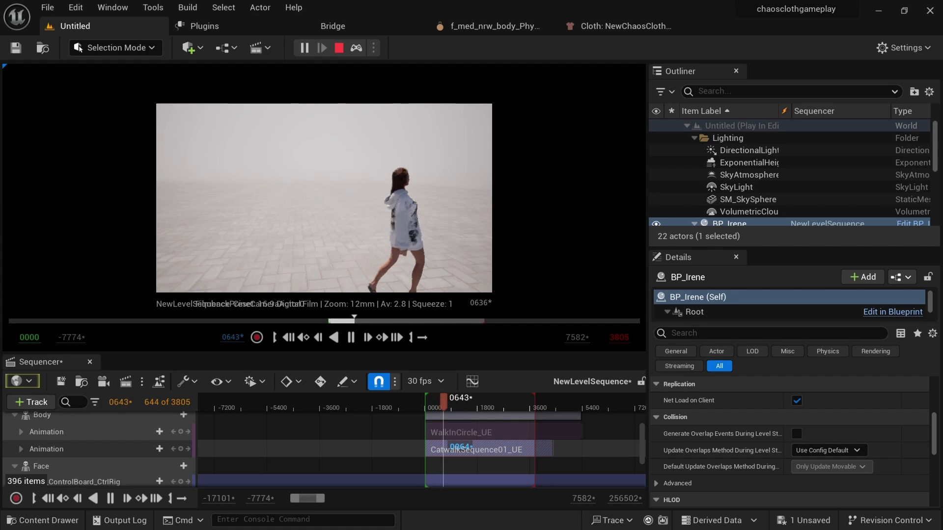
pyautogui.click(339, 48)
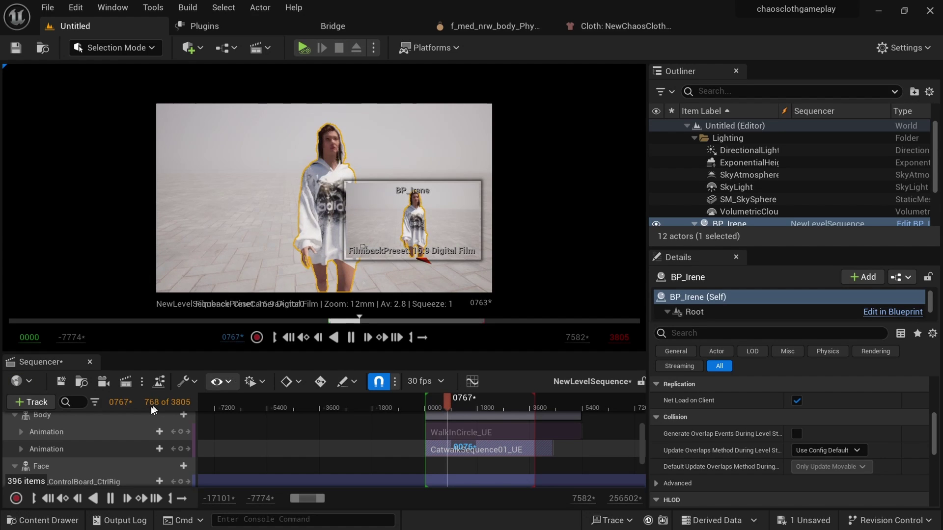
pyautogui.click(48, 499)
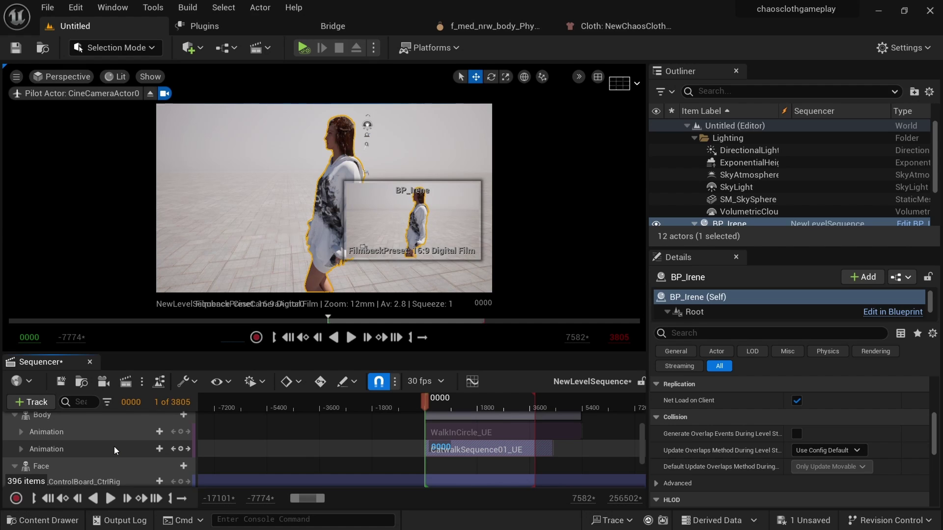
pyautogui.hotkey('ctrl', 's')
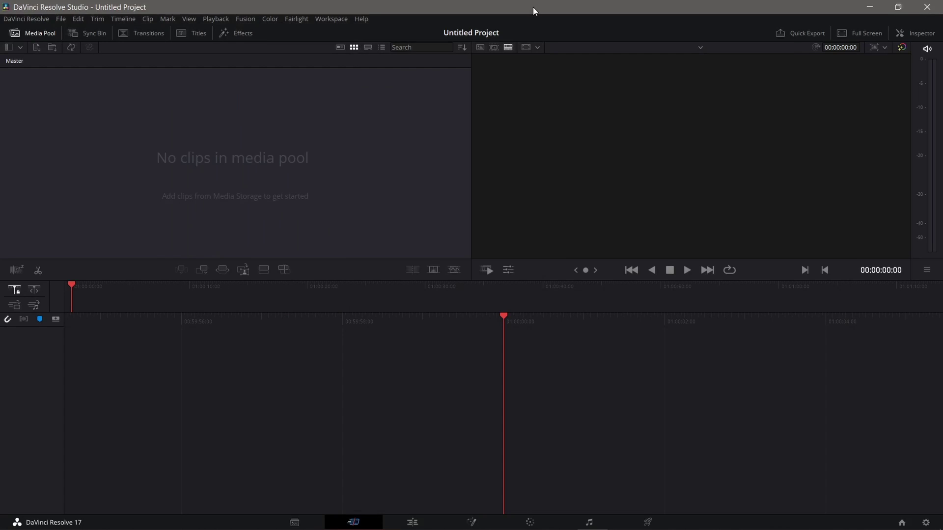
# - Drag the render main 2 folder into Resolve's Media Pool, then switch to the Edit page
pyautogui.click(532, 7)
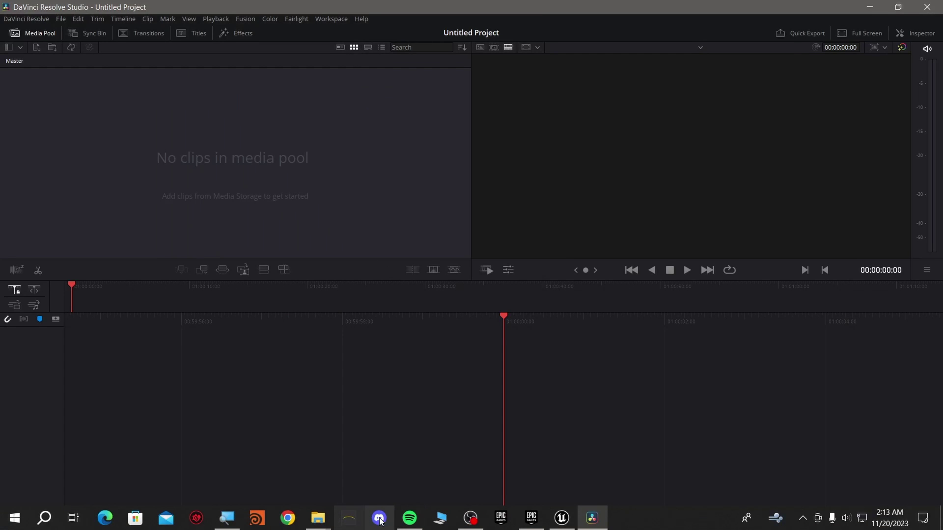
pyautogui.moveTo(318, 517)
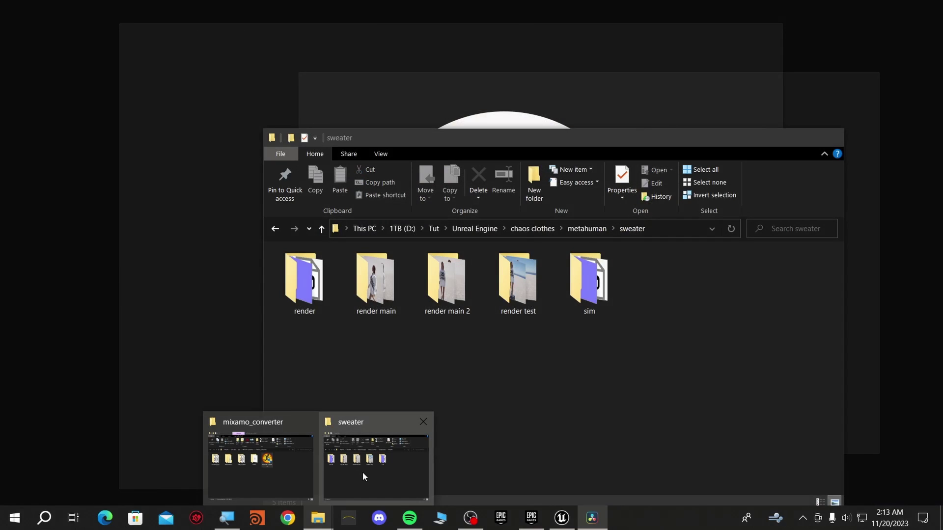
pyautogui.click(362, 474)
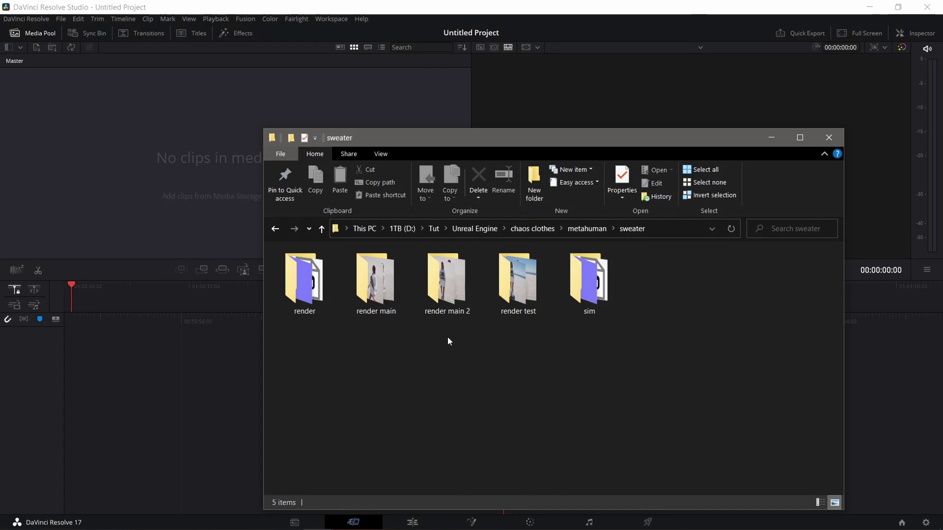
pyautogui.moveTo(448, 298)
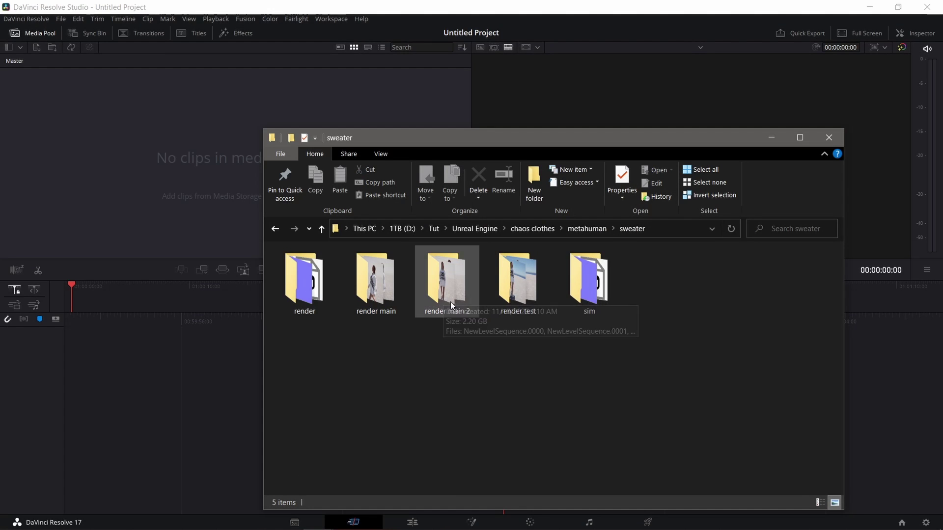
pyautogui.moveTo(454, 285); pyautogui.dragTo(107, 176)
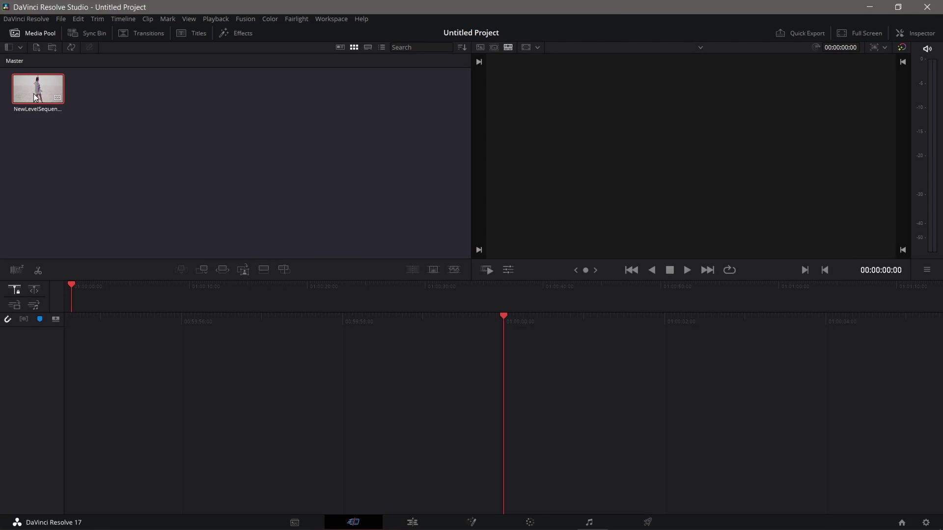
pyautogui.click(411, 523)
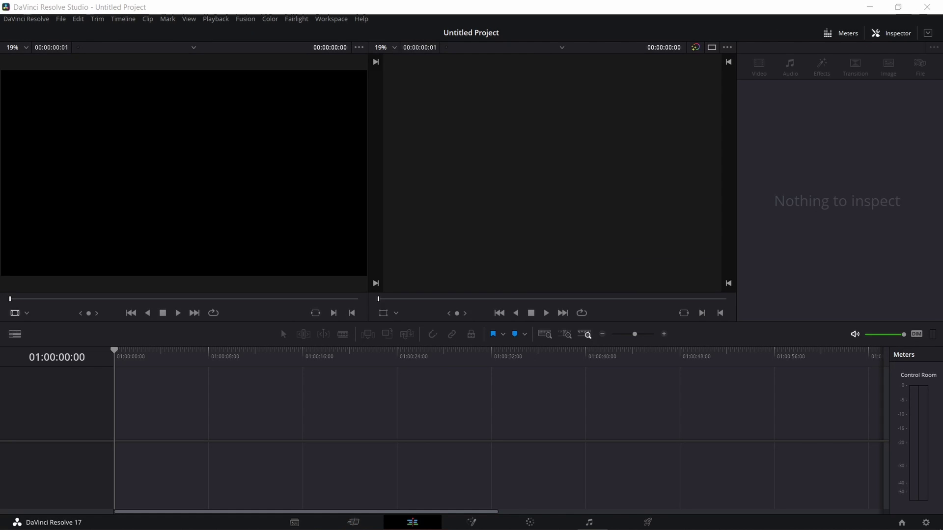
# - Place the NewLevelSequence render clip on Timeline 1 and select it
pyautogui.moveTo(536, 147); pyautogui.dragTo(119, 433)
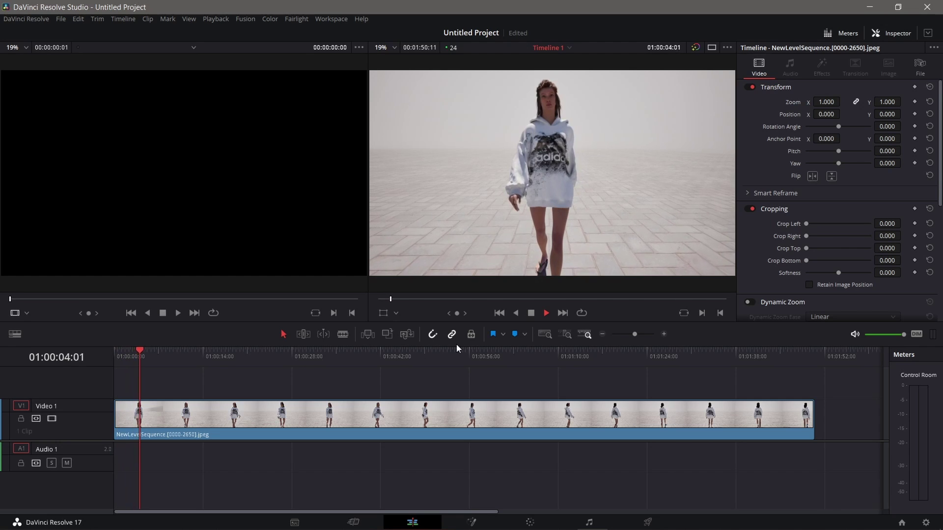
pyautogui.click(202, 415)
pyautogui.press('space')
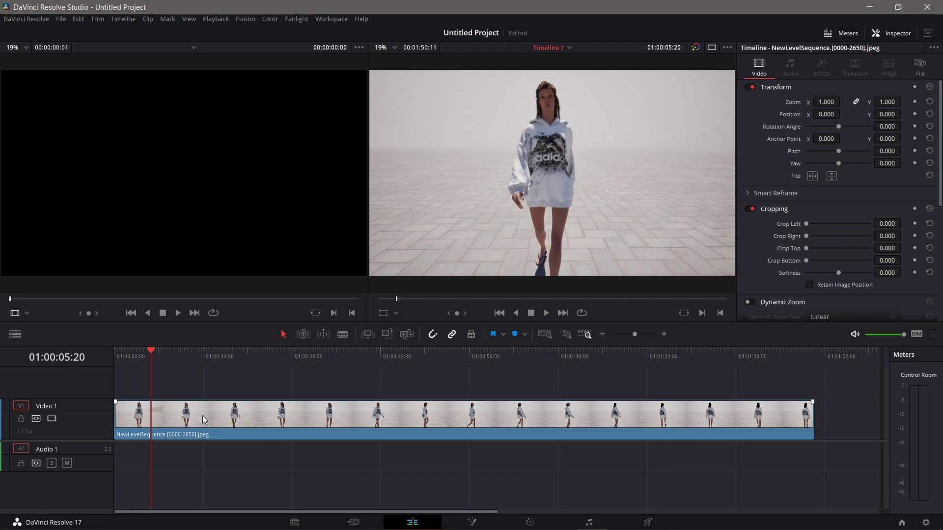
# - Change the clip's speed to 1300% so it runs about 00:00:08:11
pyautogui.rightClick(202, 415)
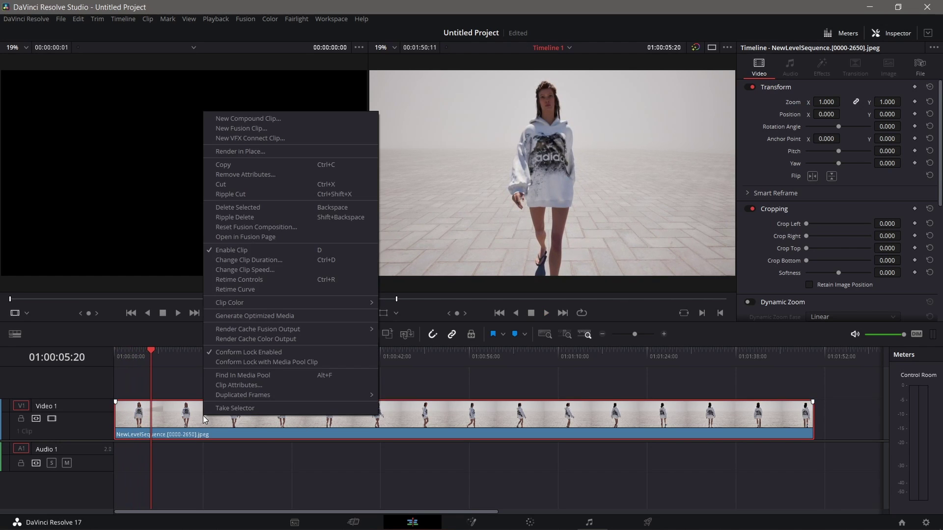
pyautogui.click(248, 270)
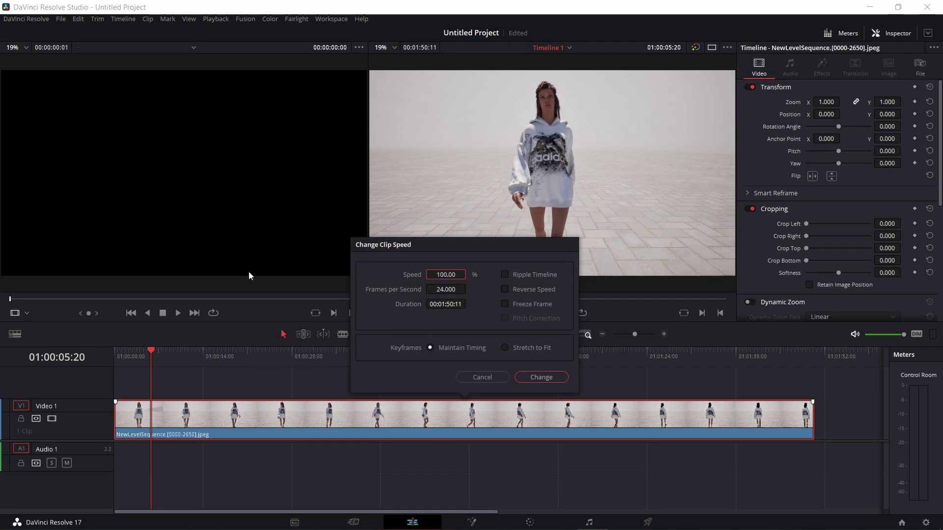
pyautogui.click(441, 275)
pyautogui.write('1')
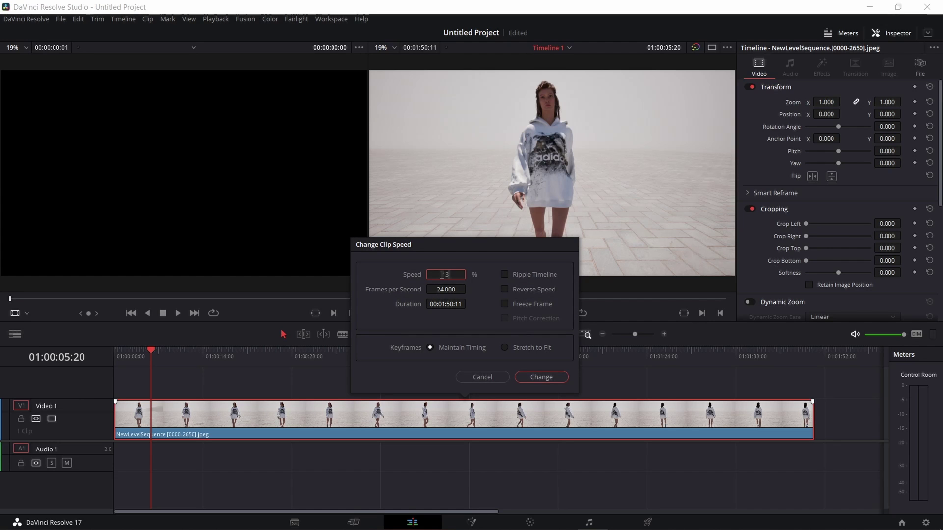
pyautogui.write('3')
pyautogui.press('Return')
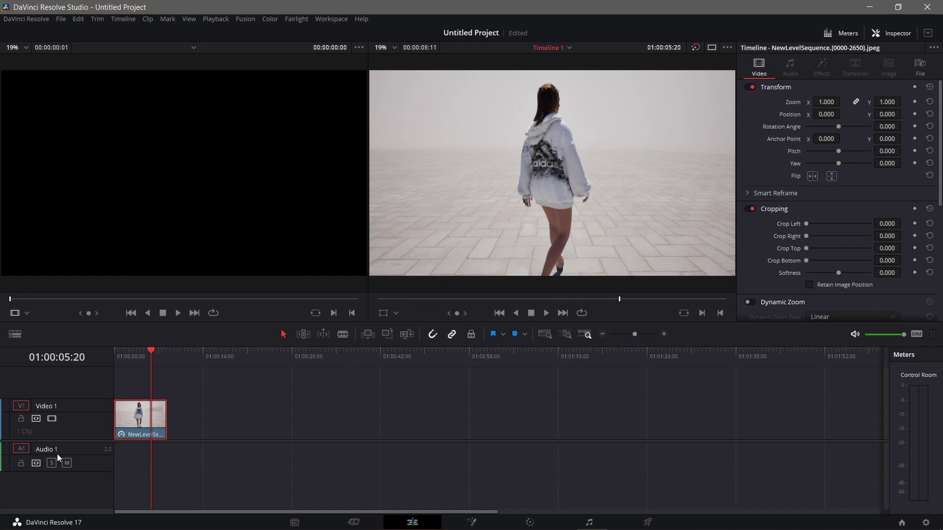
# - Play the sped-up catwalk clip twice from the timeline start to review it
pyautogui.click(114, 360)
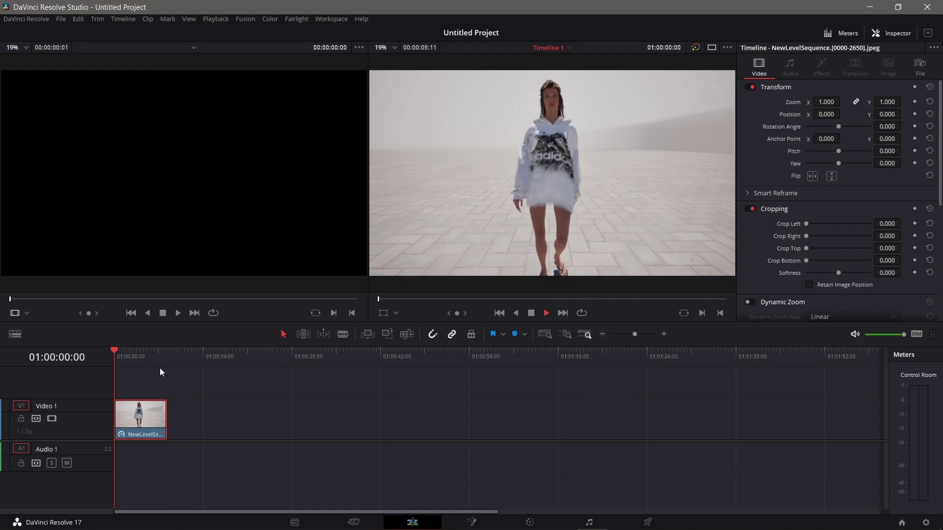
pyautogui.press('space')
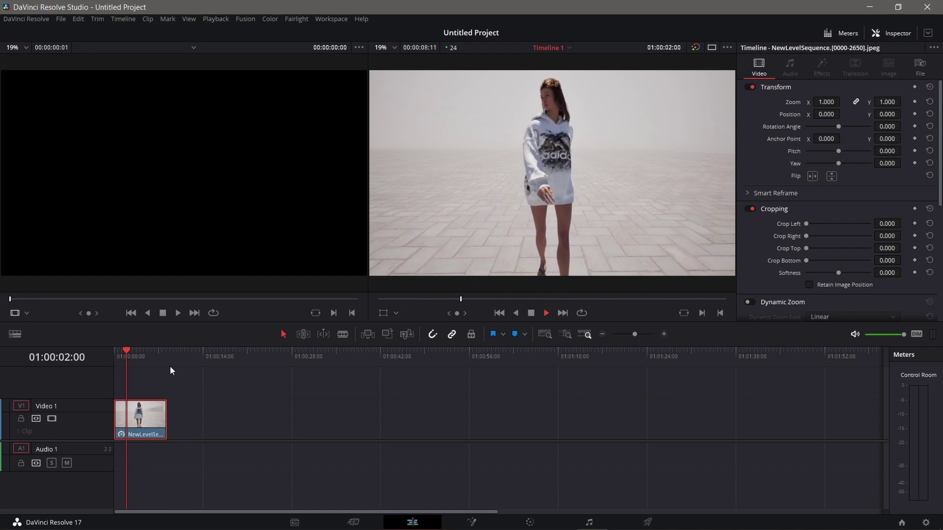
pyautogui.press('space')
pyautogui.moveTo(129, 363); pyautogui.dragTo(115, 367)
pyautogui.press('space')
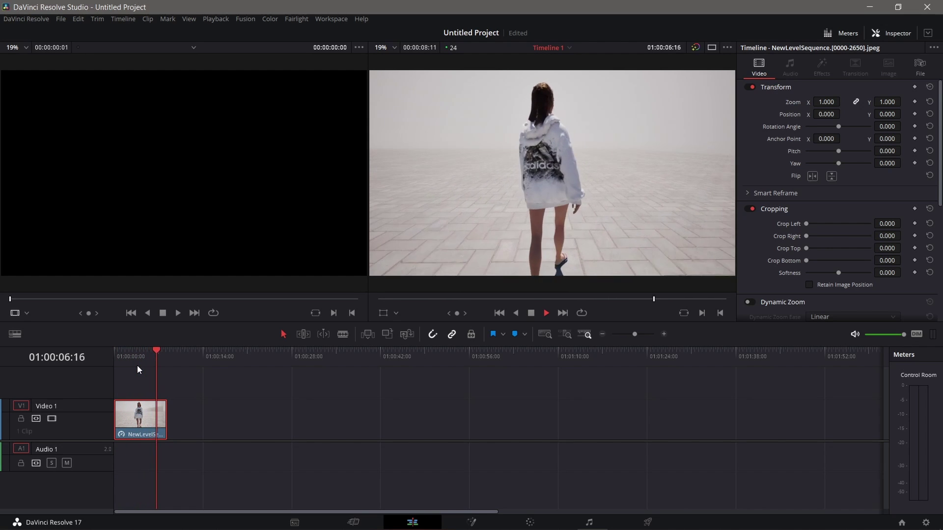
pyautogui.press('space')
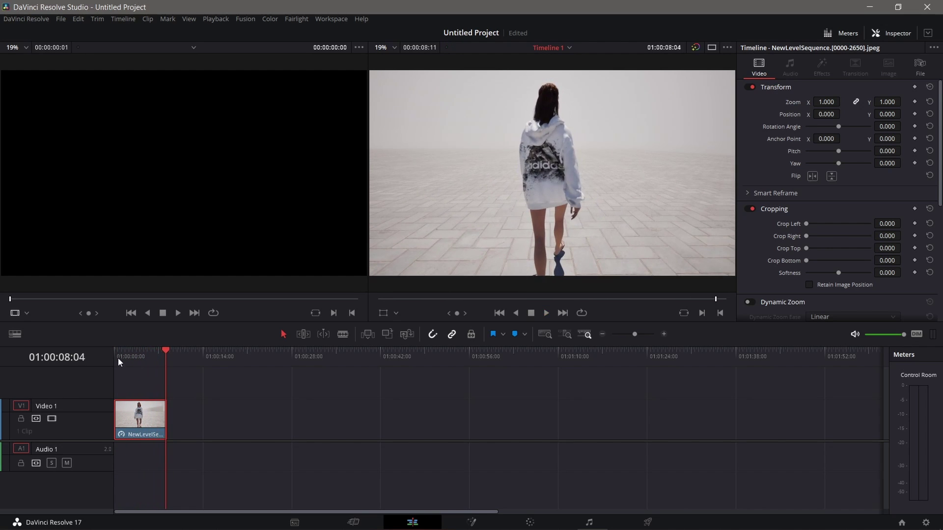
# - Replay the clip once more, then minimize Resolve and restore Unreal Engine
pyautogui.click(114, 359)
pyautogui.press('space')
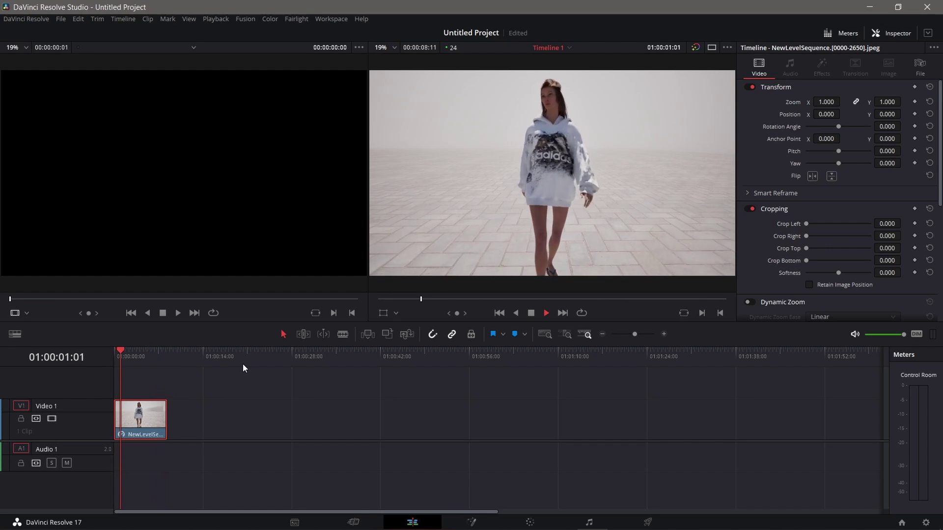
pyautogui.press('space')
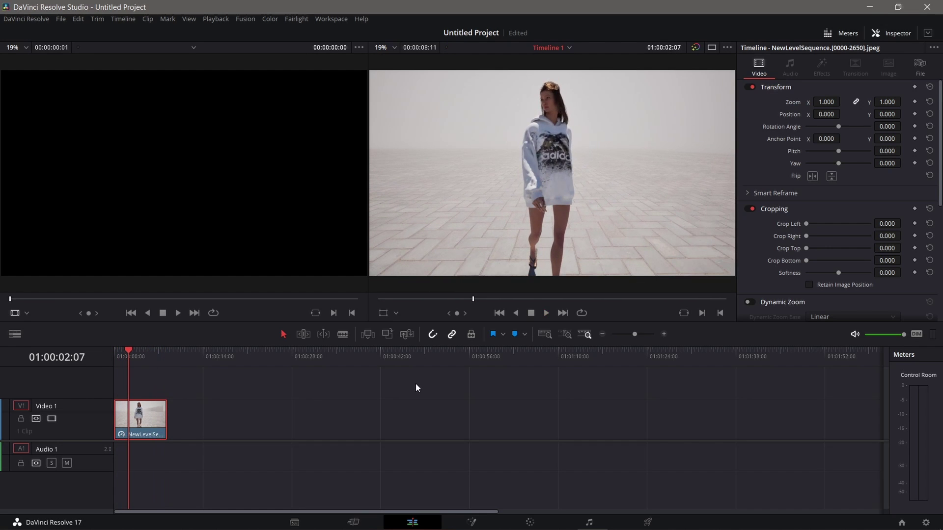
pyautogui.click(869, 7)
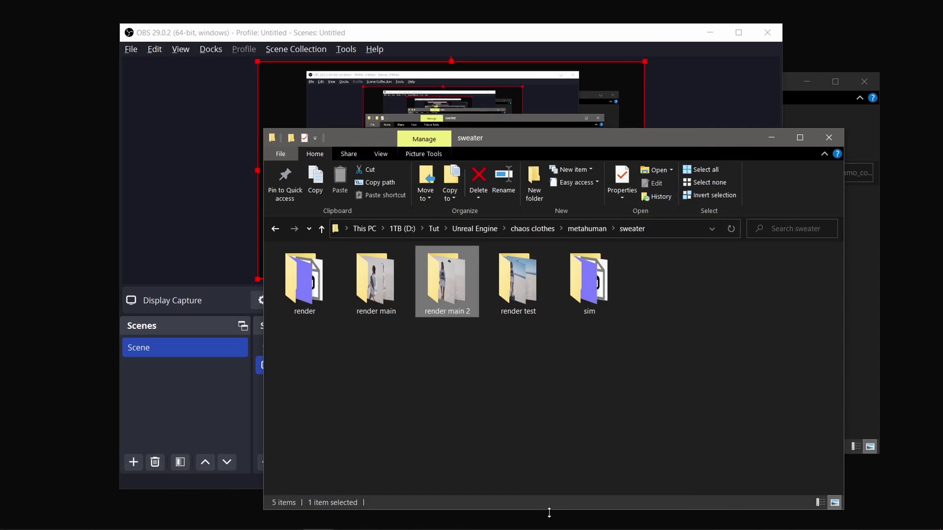
pyautogui.click(561, 518)
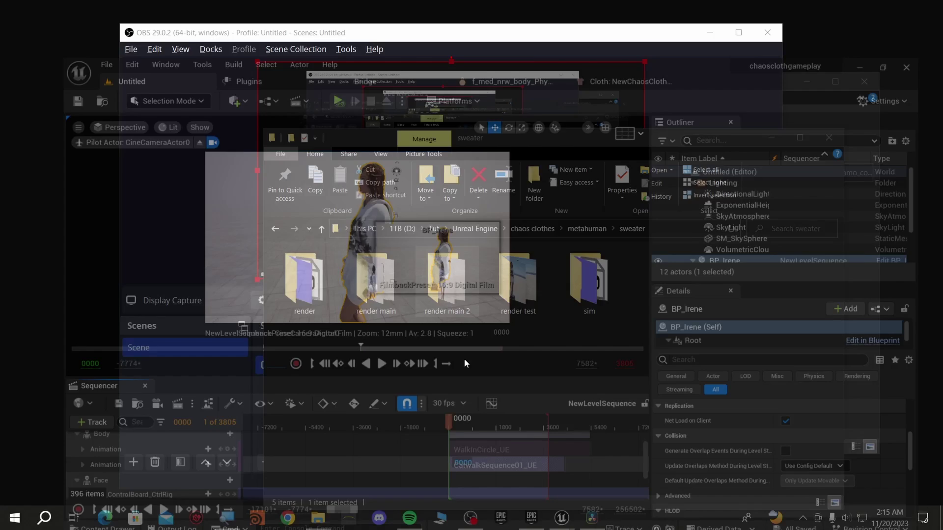